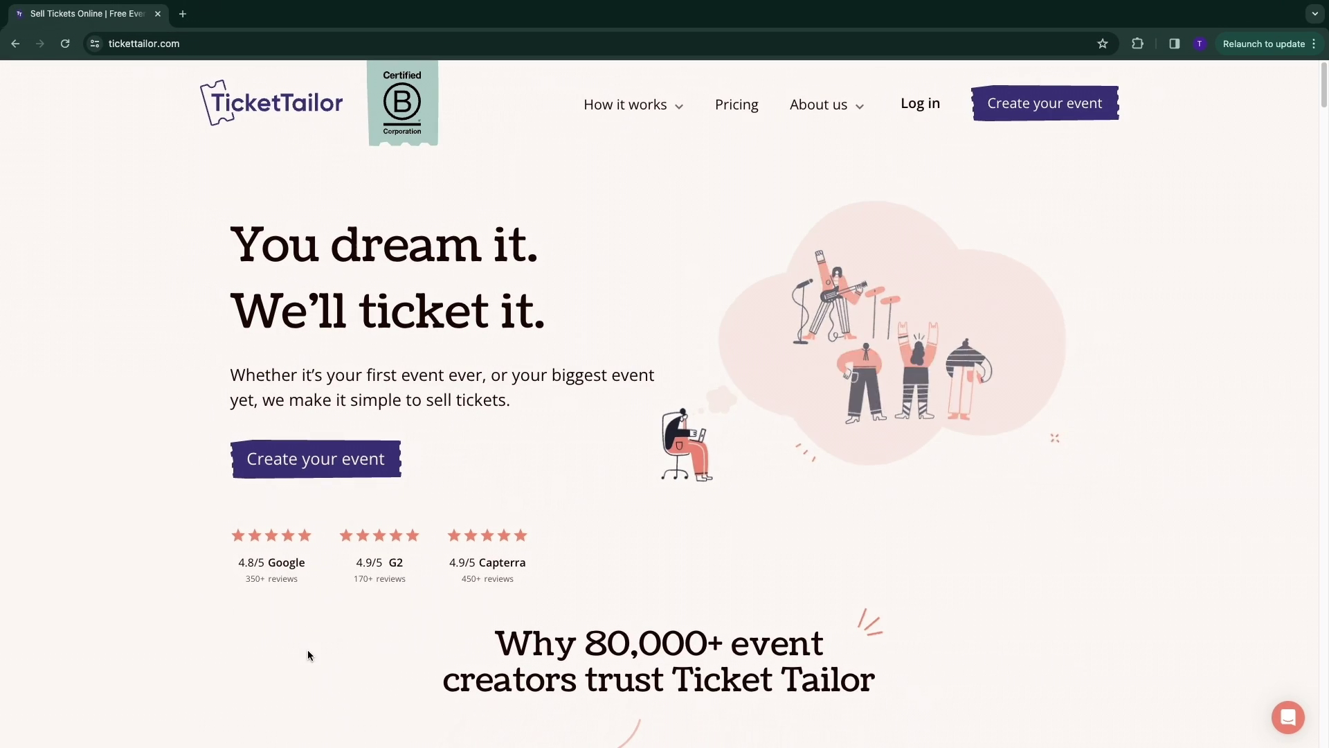
# Open the sign-up page for creating an event and accept only the necessary cookies
pyautogui.moveTo(587, 644); pyautogui.dragTo(723, 643)
pyautogui.click(289, 622)
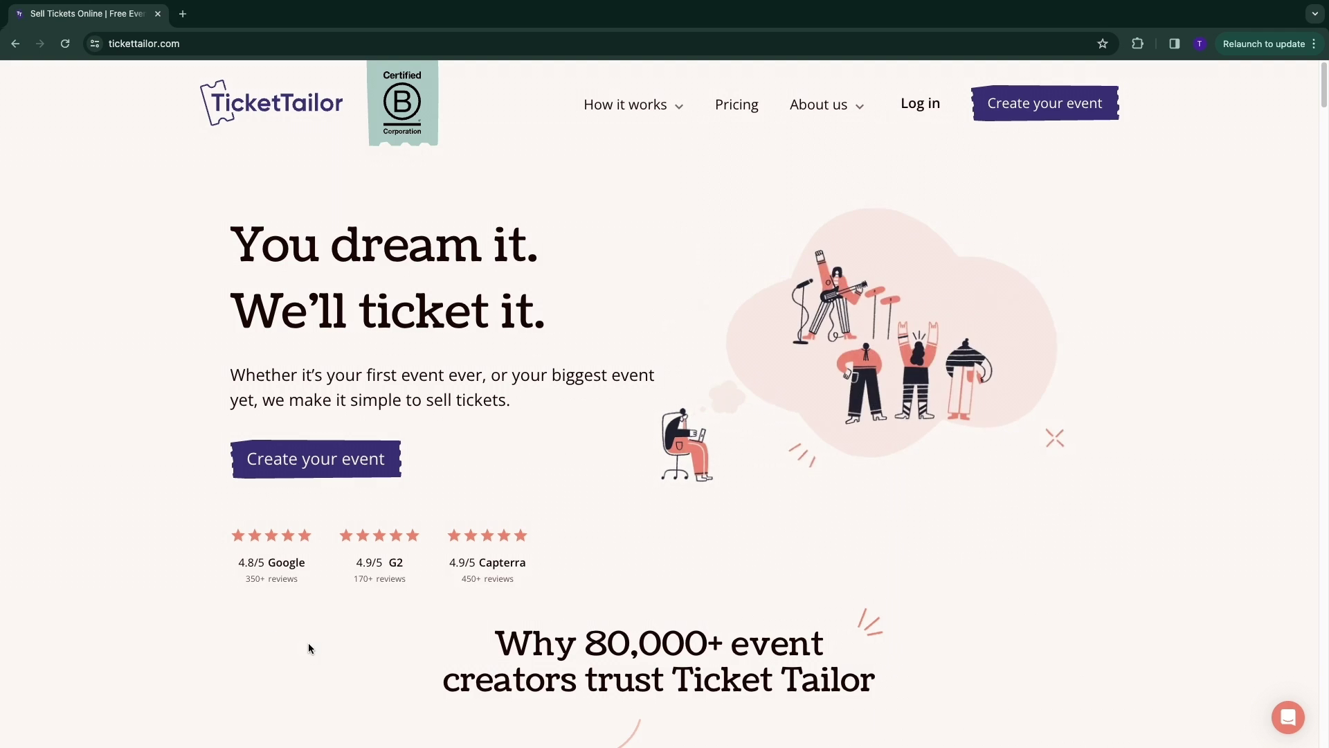
pyautogui.click(335, 464)
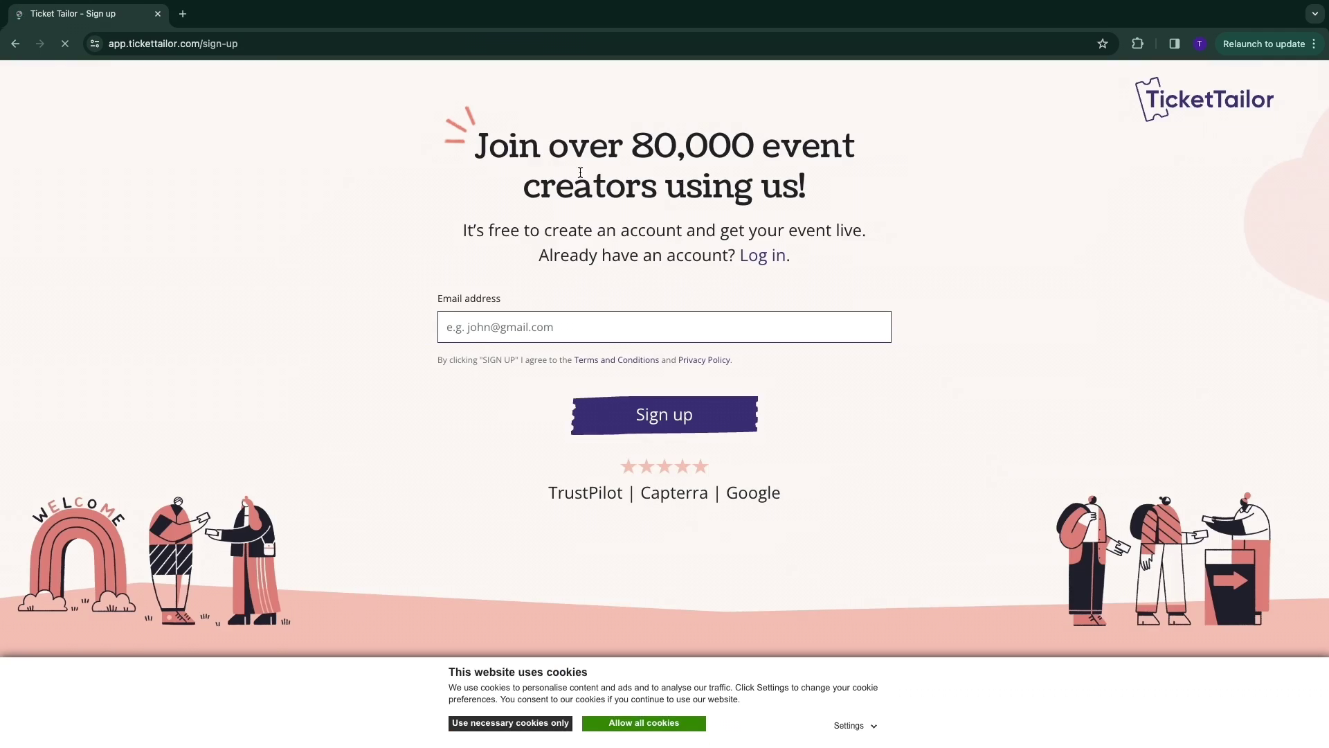
pyautogui.moveTo(424, 300); pyautogui.dragTo(504, 307)
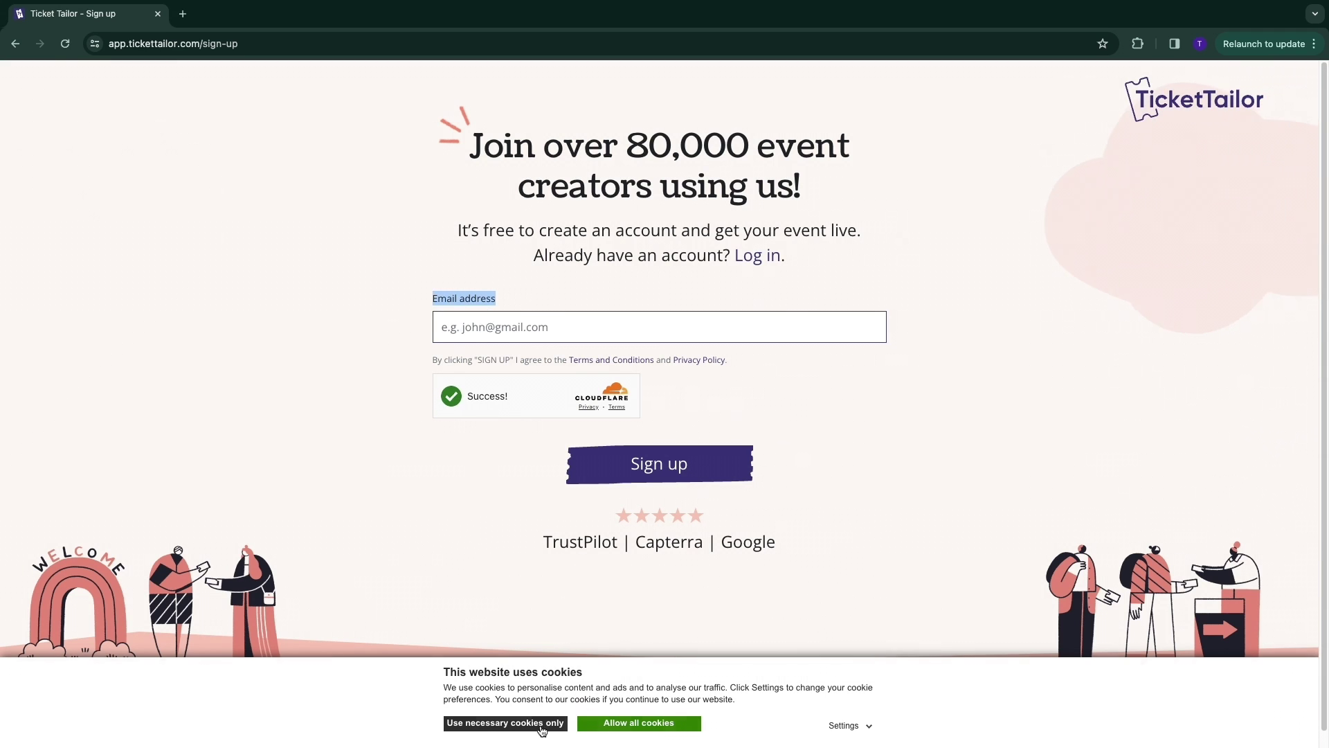
pyautogui.click(542, 726)
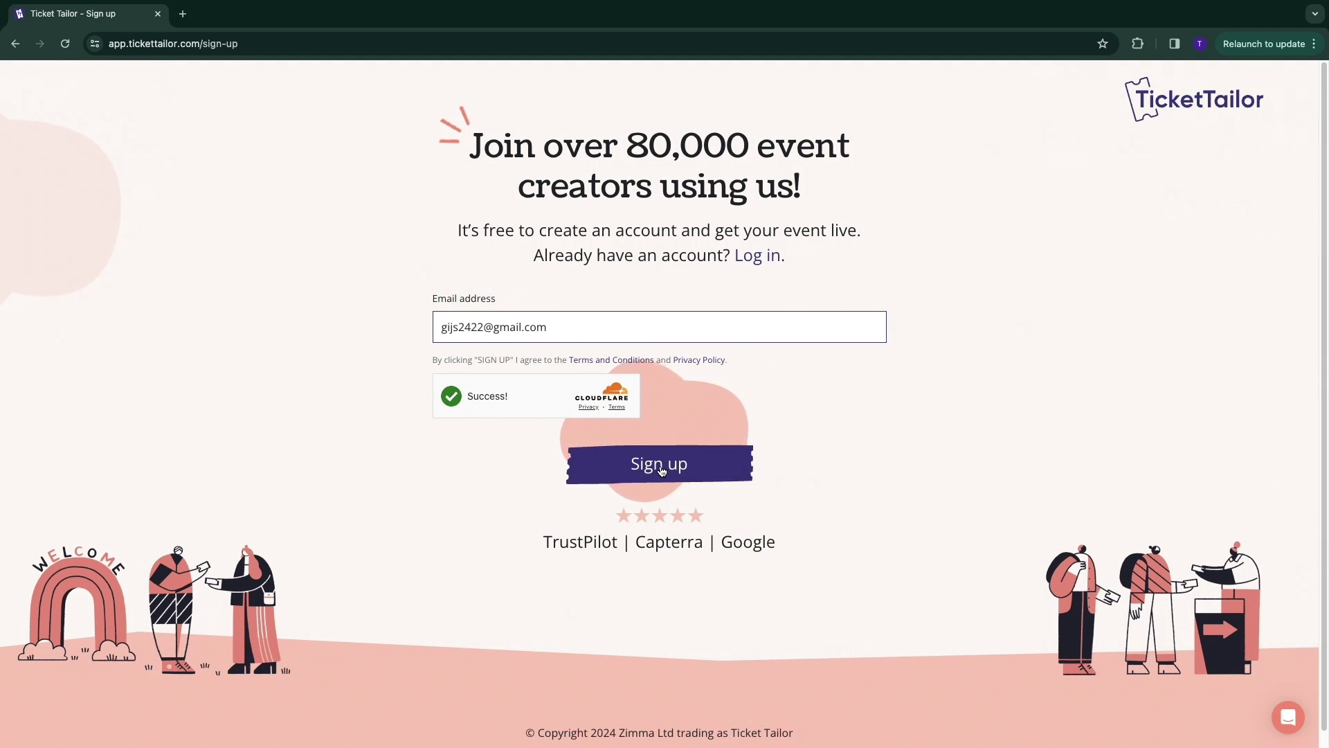
# Sign up with the account's e-mail address and open the verification link from the message received in Gmail
pyautogui.click(661, 471)
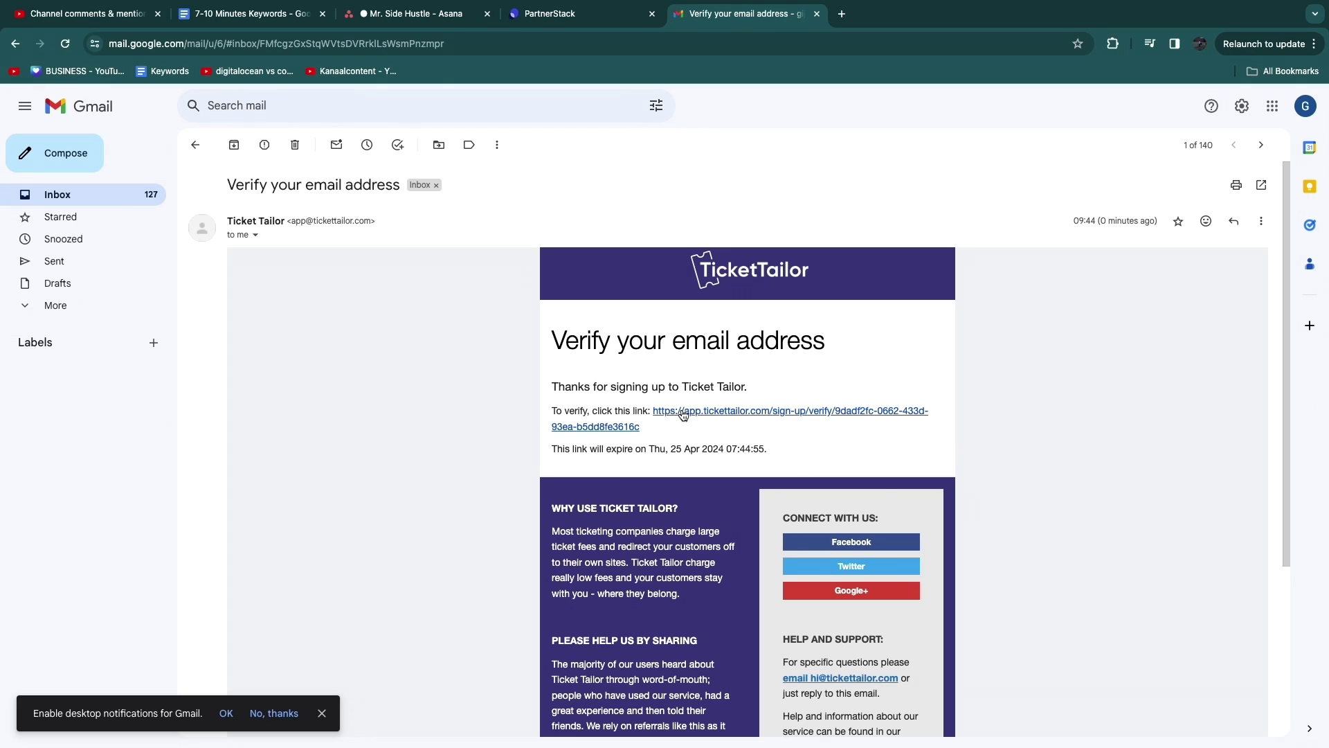
pyautogui.click(731, 420)
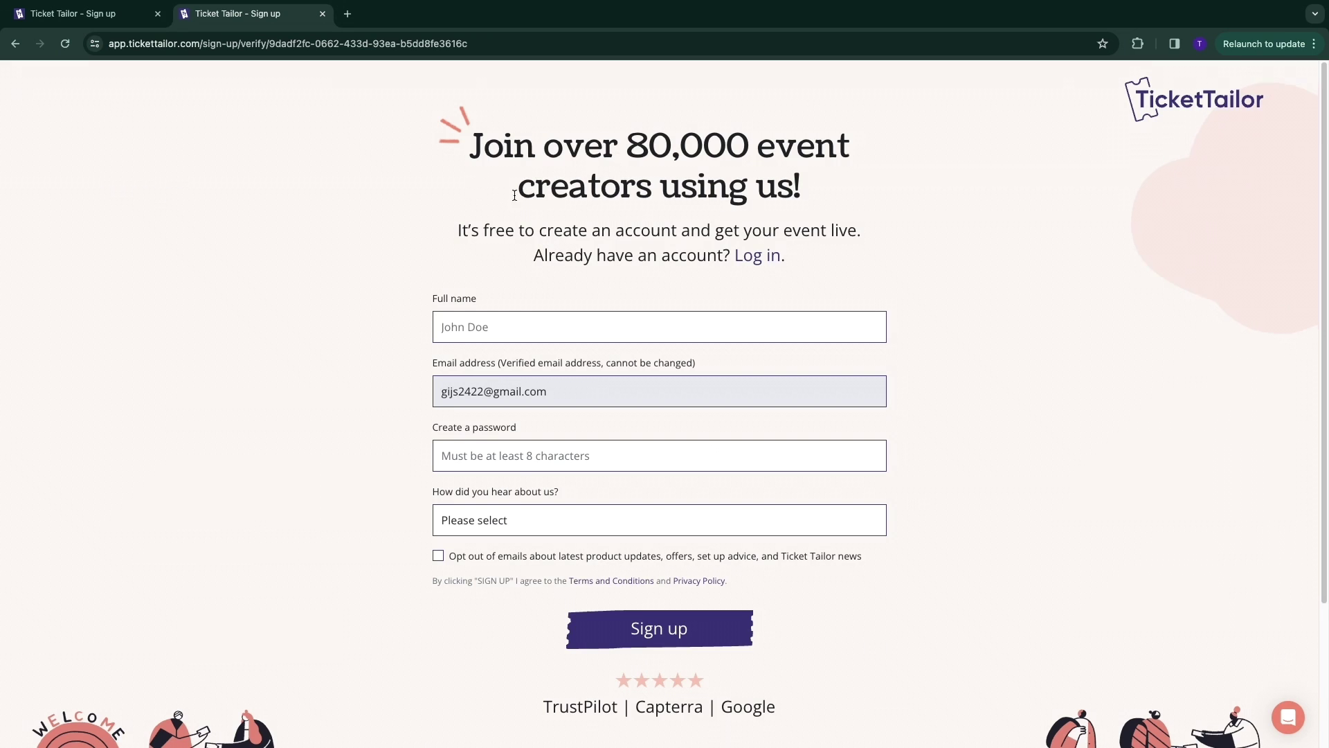
# Complete the sign-up with full name and account password, choose "Referred by someone", and opt out of promotional emails
pyautogui.moveTo(410, 296); pyautogui.dragTo(484, 295)
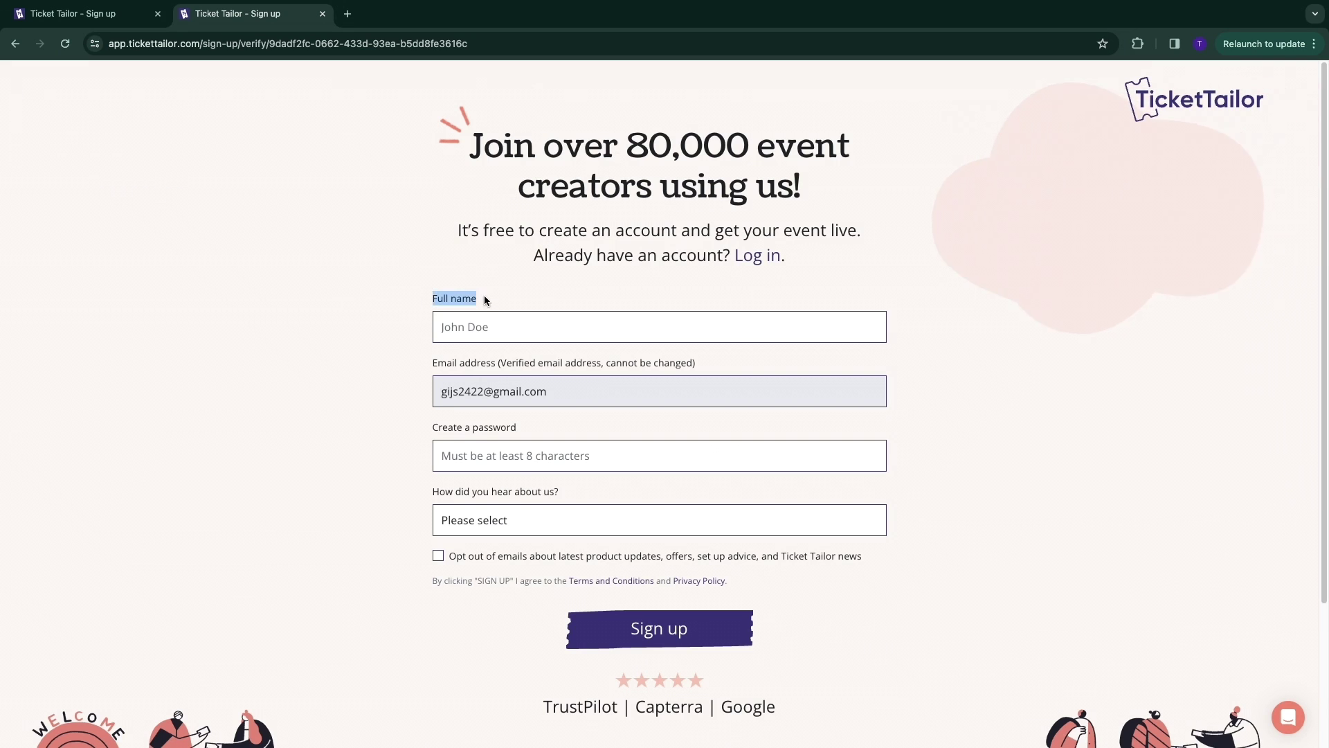
pyautogui.moveTo(423, 427); pyautogui.dragTo(526, 427)
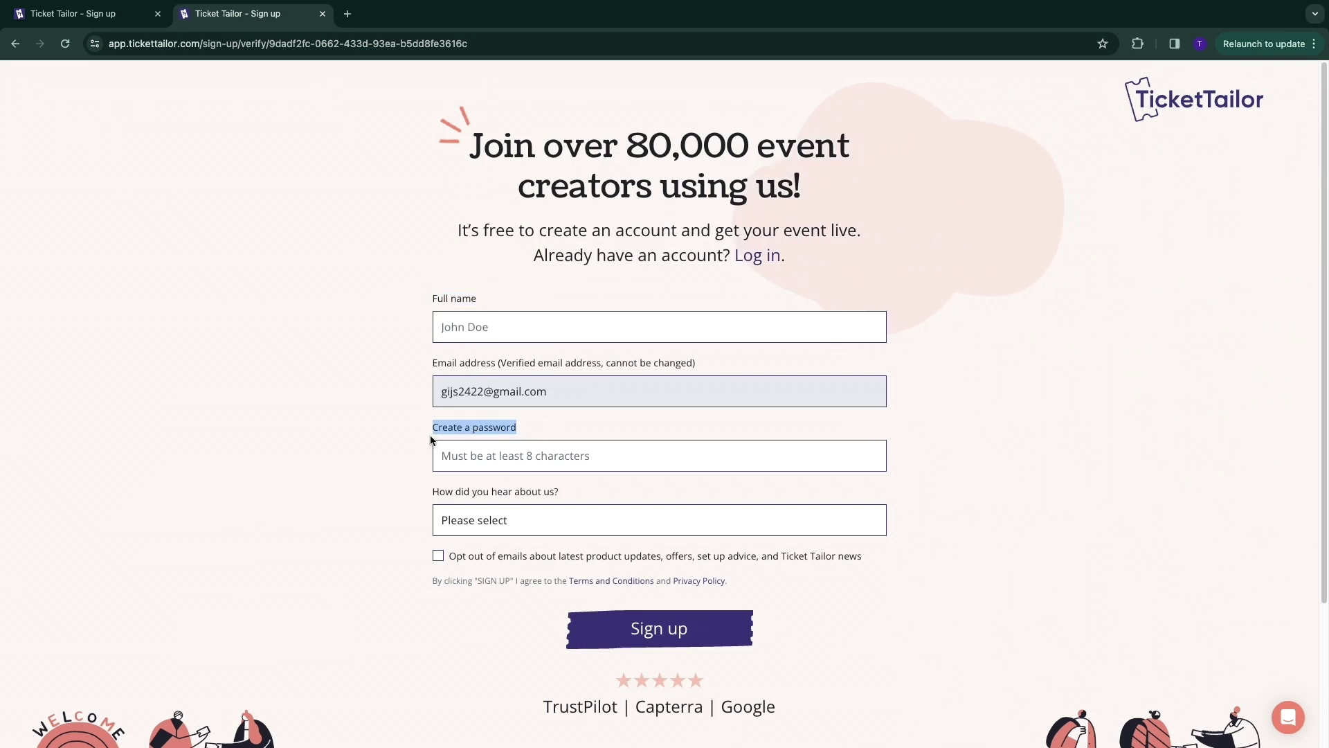
pyautogui.moveTo(410, 489); pyautogui.dragTo(552, 493)
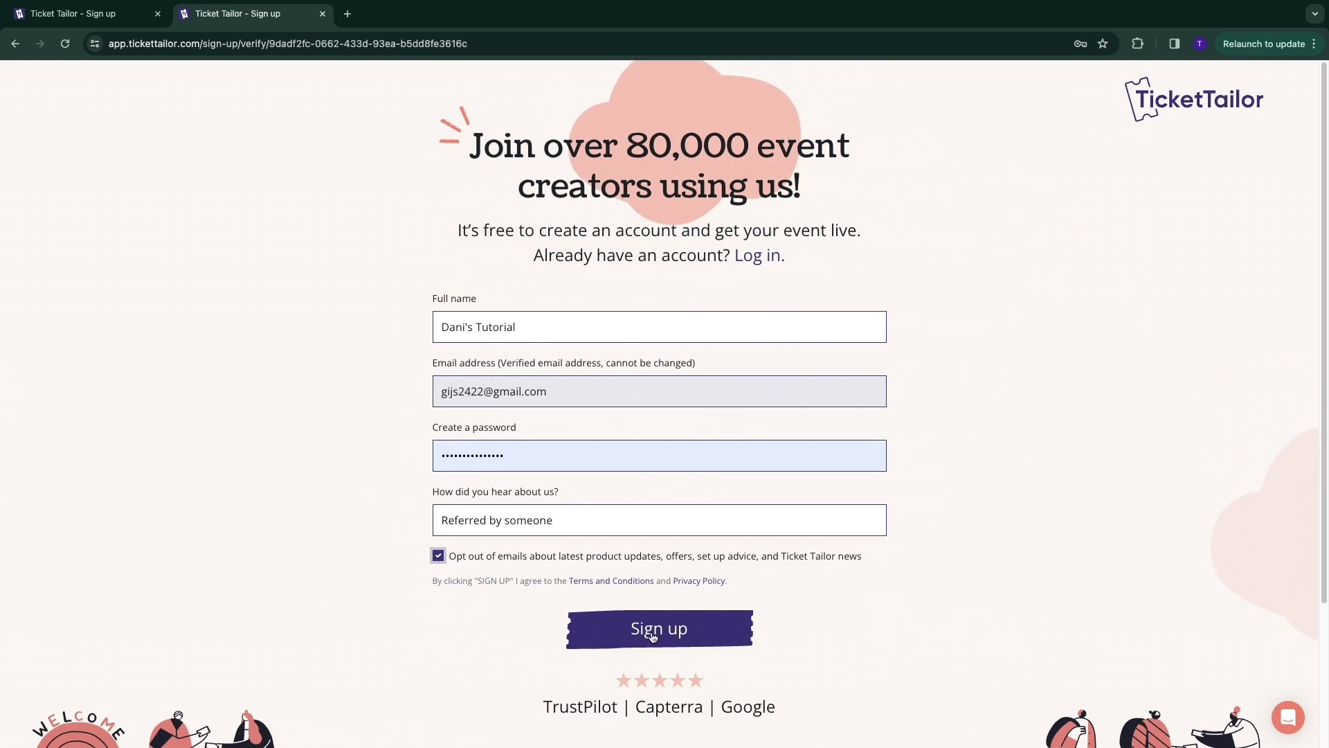
pyautogui.click(647, 628)
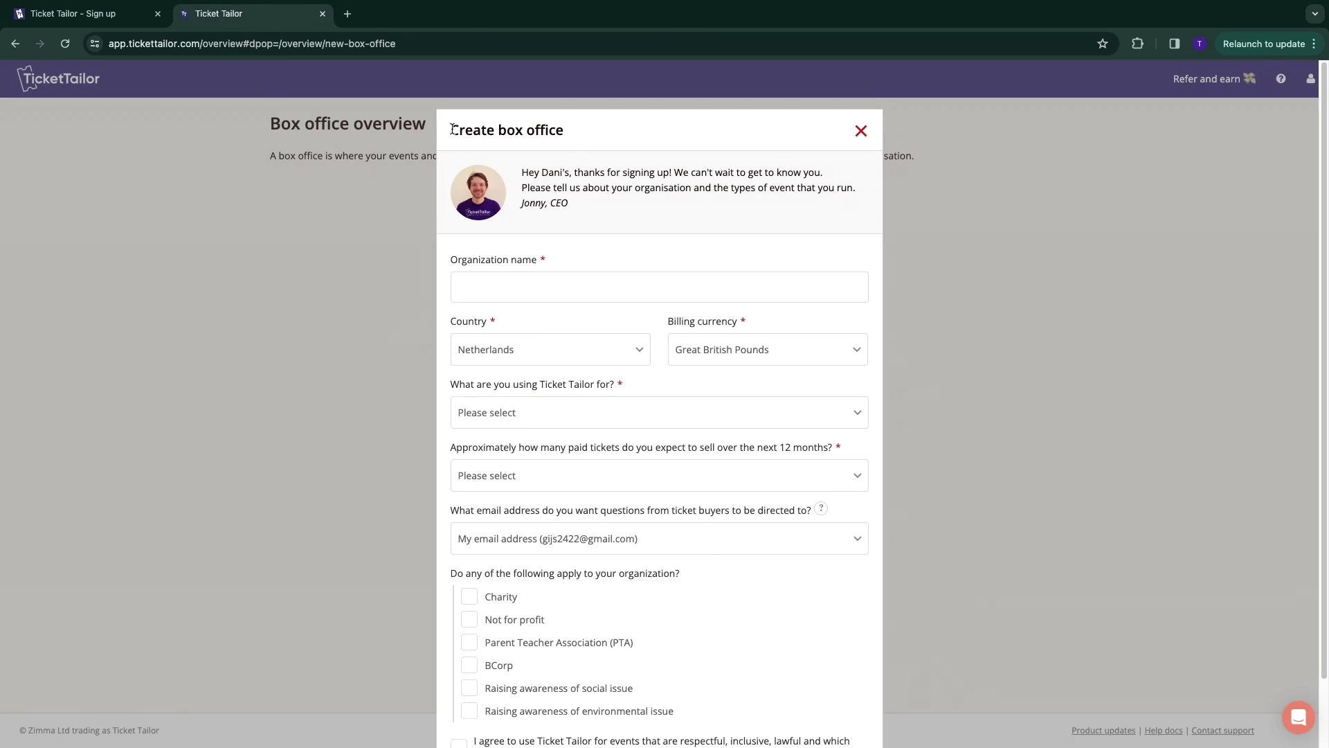
# Name the new box office's organization "Dani's Events" and set its billing currency to Euros
pyautogui.tripleClick(563, 131)
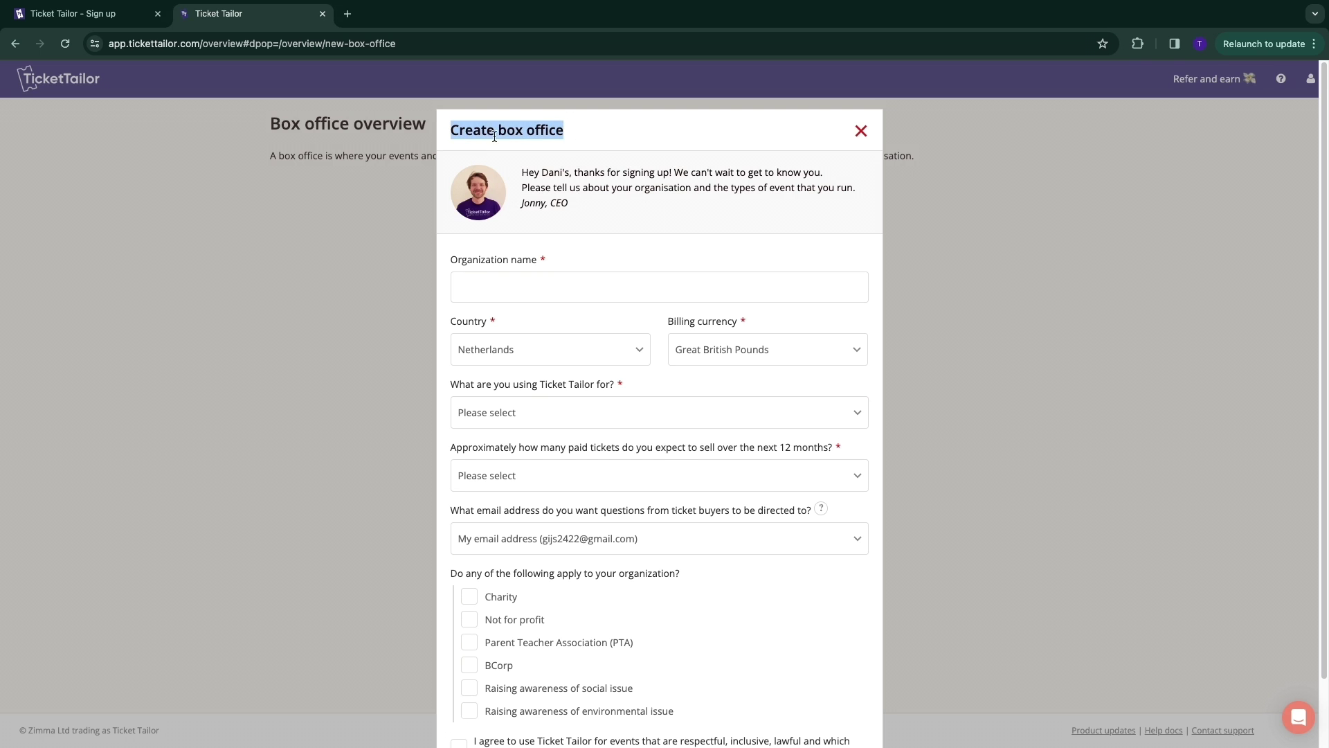
pyautogui.click(450, 258)
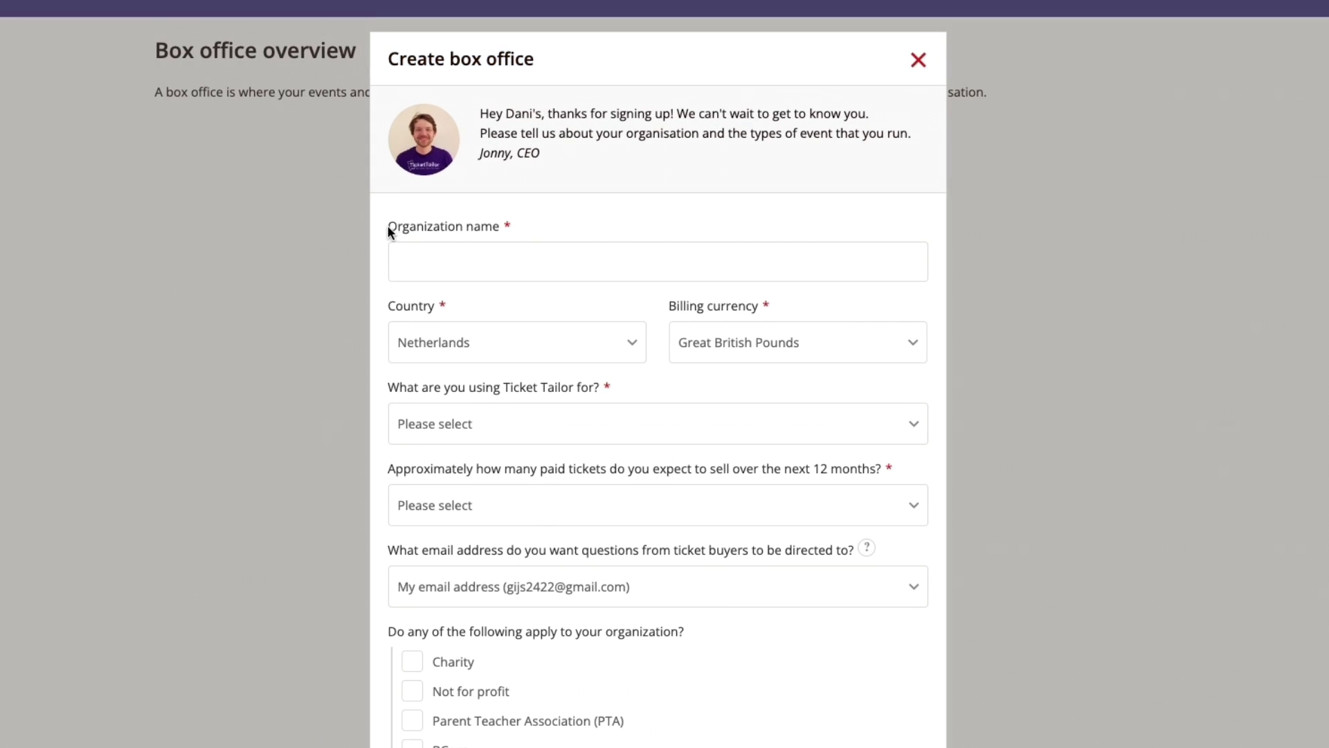
pyautogui.moveTo(388, 231); pyautogui.dragTo(510, 228)
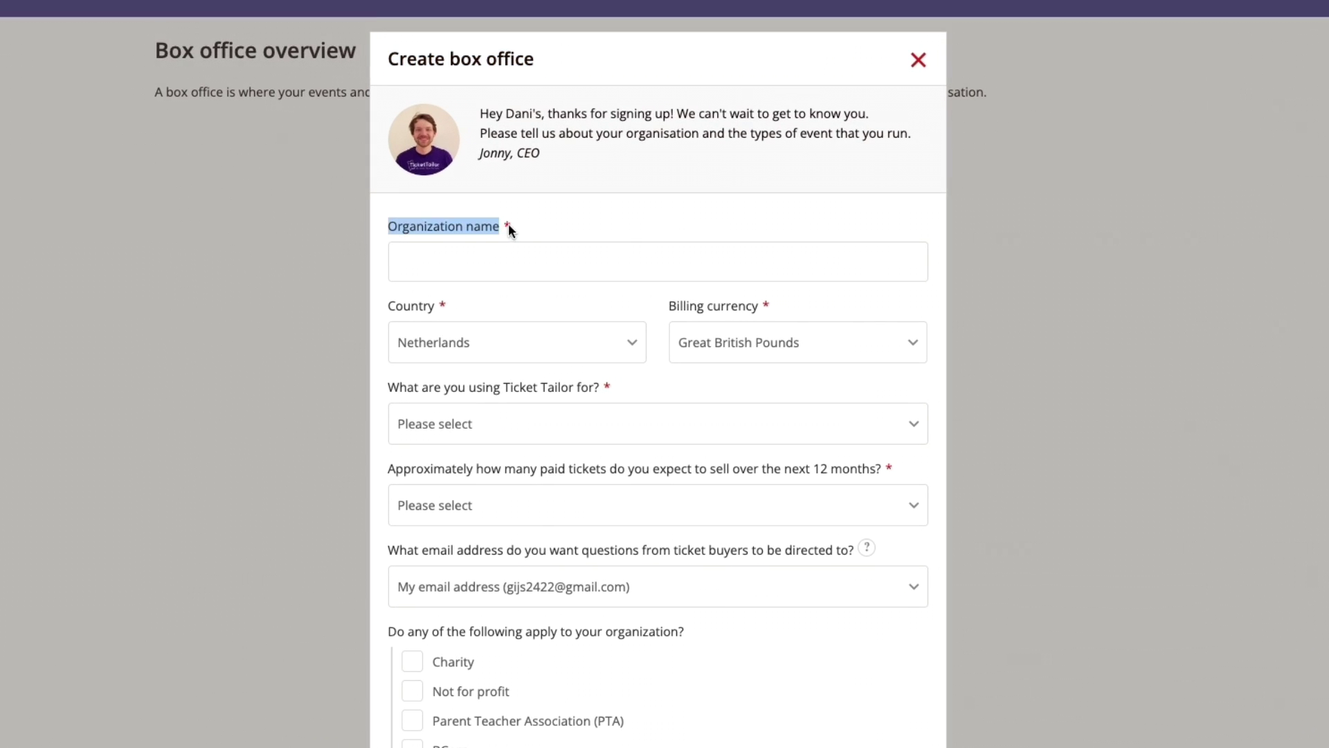
pyautogui.click(467, 261)
pyautogui.write("Dani'")
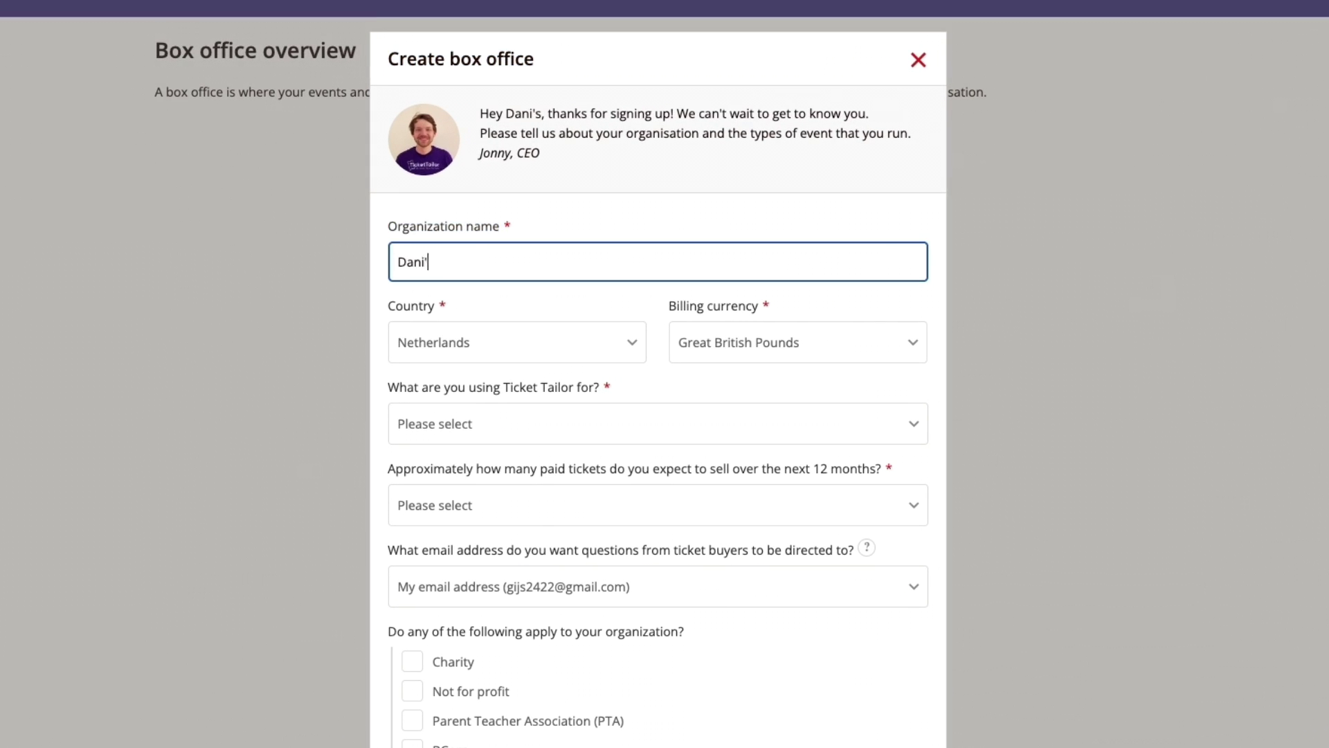
pyautogui.write('s Events')
pyautogui.click(345, 315)
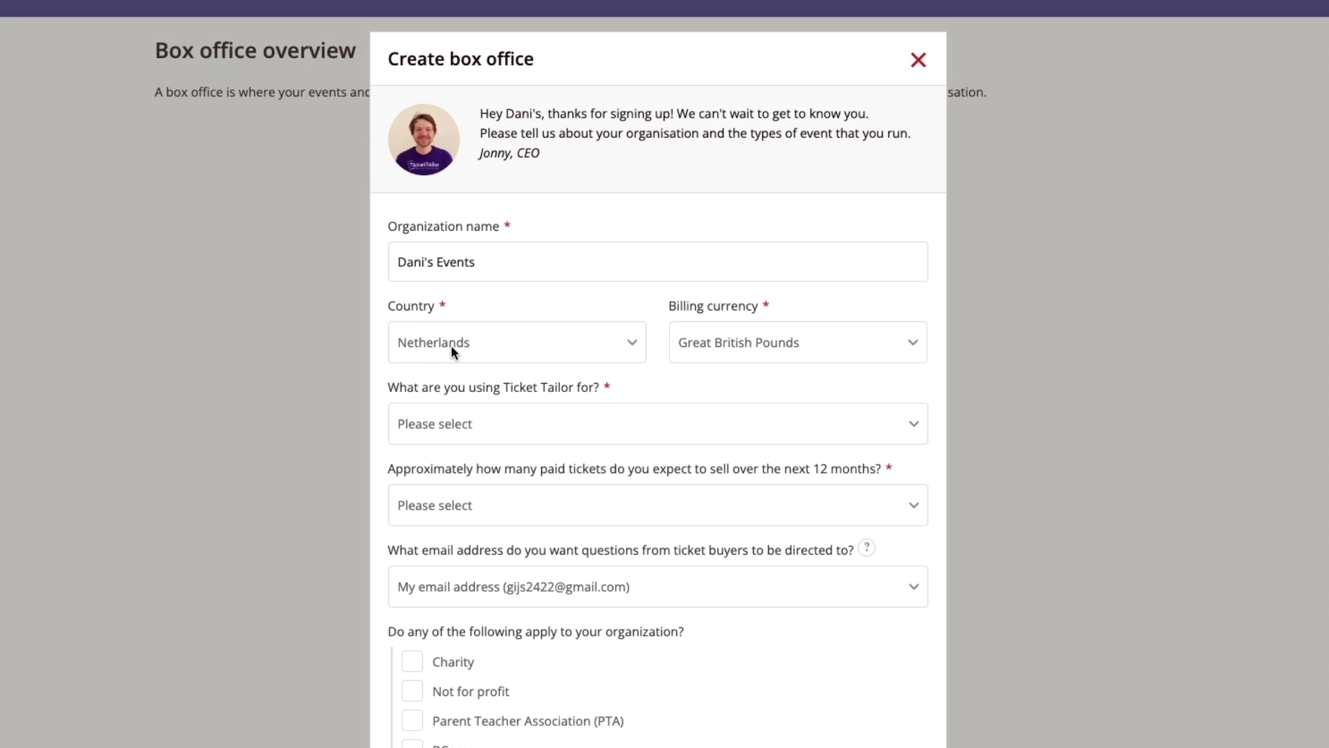
pyautogui.click(759, 351)
pyautogui.click(745, 366)
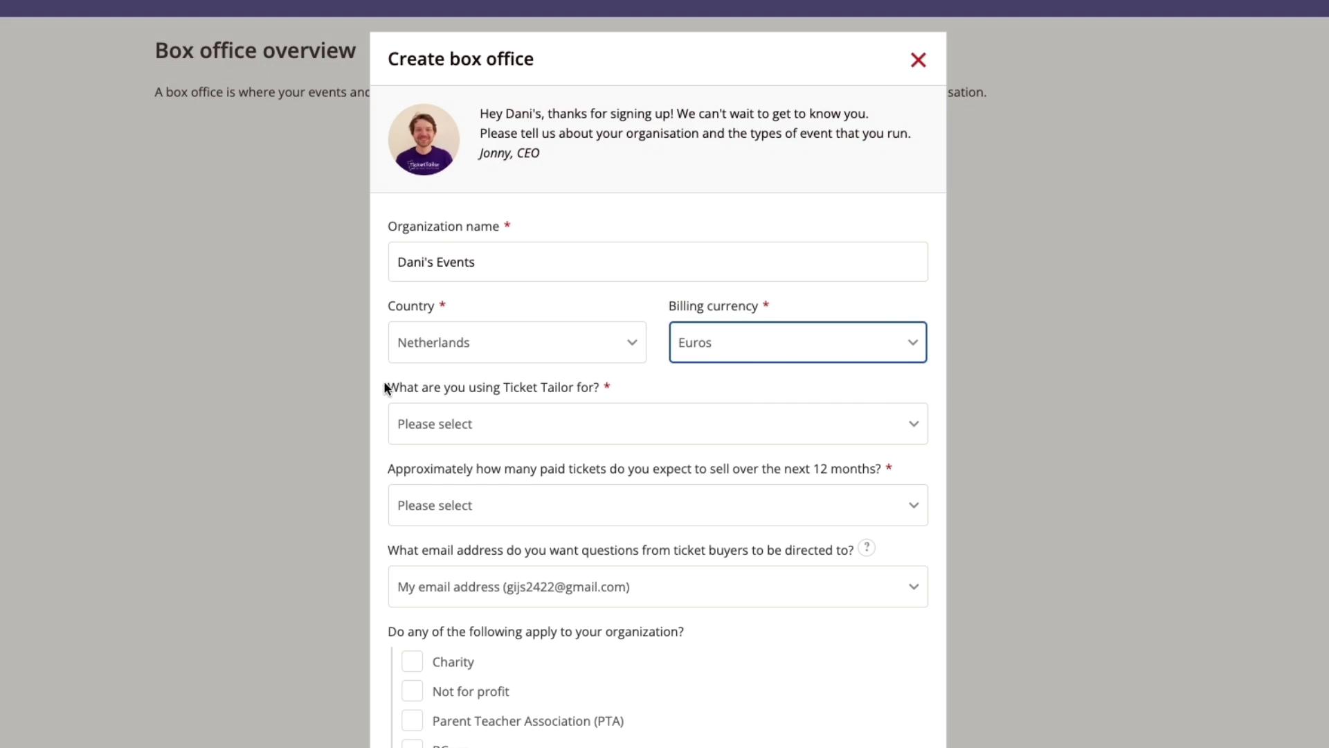
# Set the purpose for using Ticket Tailor to Other
pyautogui.click(549, 424)
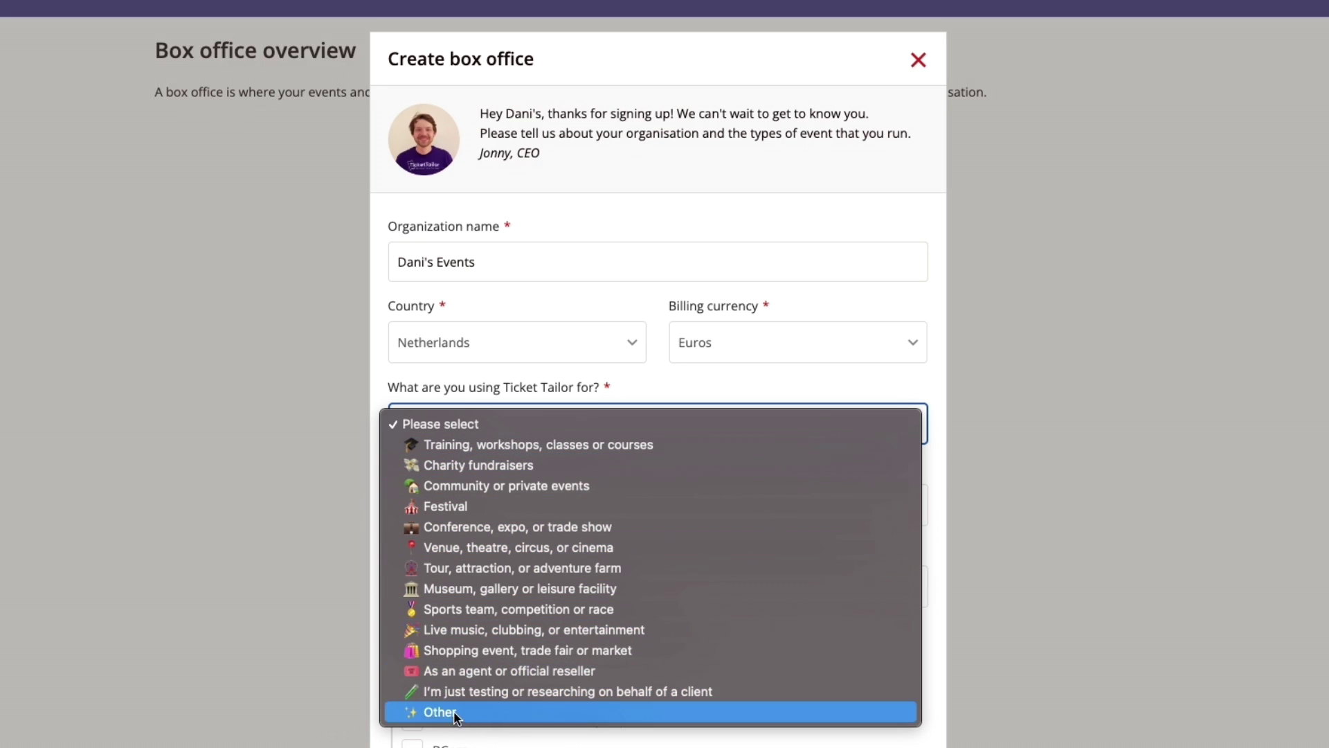
pyautogui.press('Escape')
pyautogui.click(483, 671)
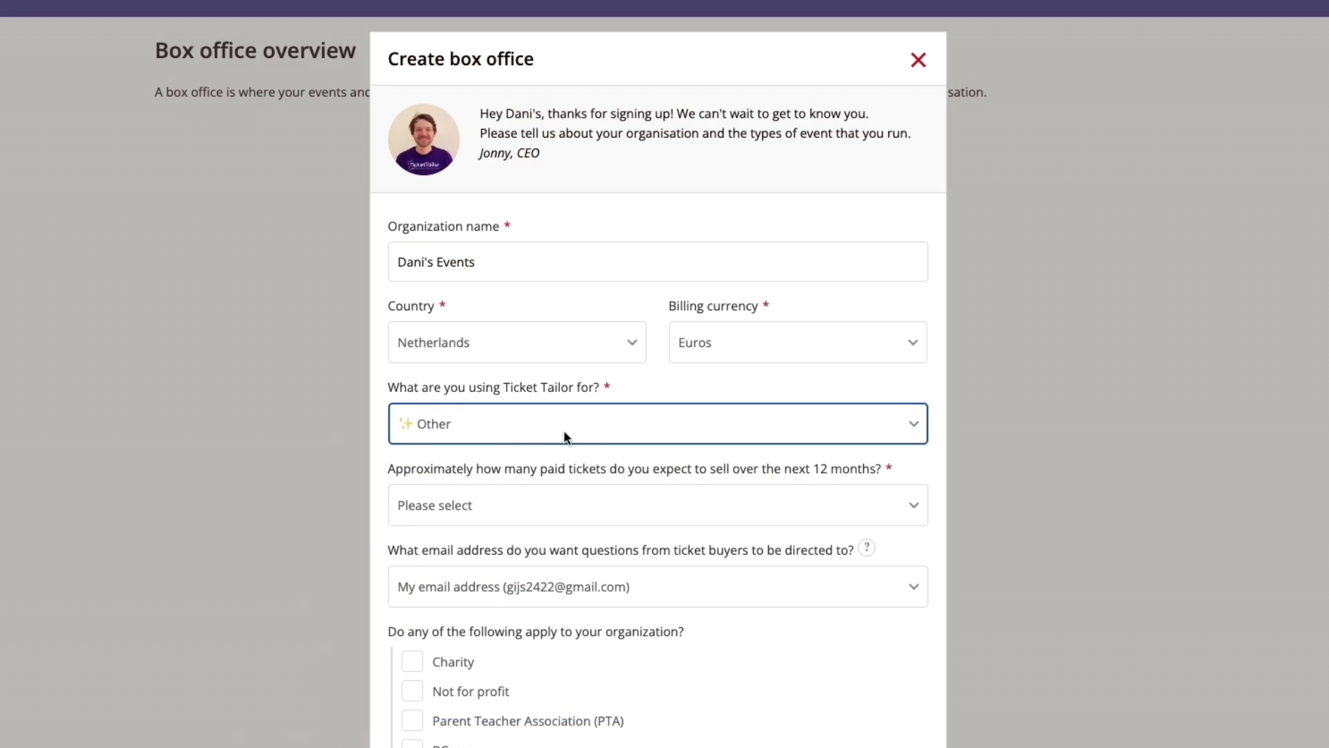
# Set the purpose to "Live music, clubbing, or entertainment" and the expected paid tickets over 12 months to "Less than 2,000"
pyautogui.click(509, 434)
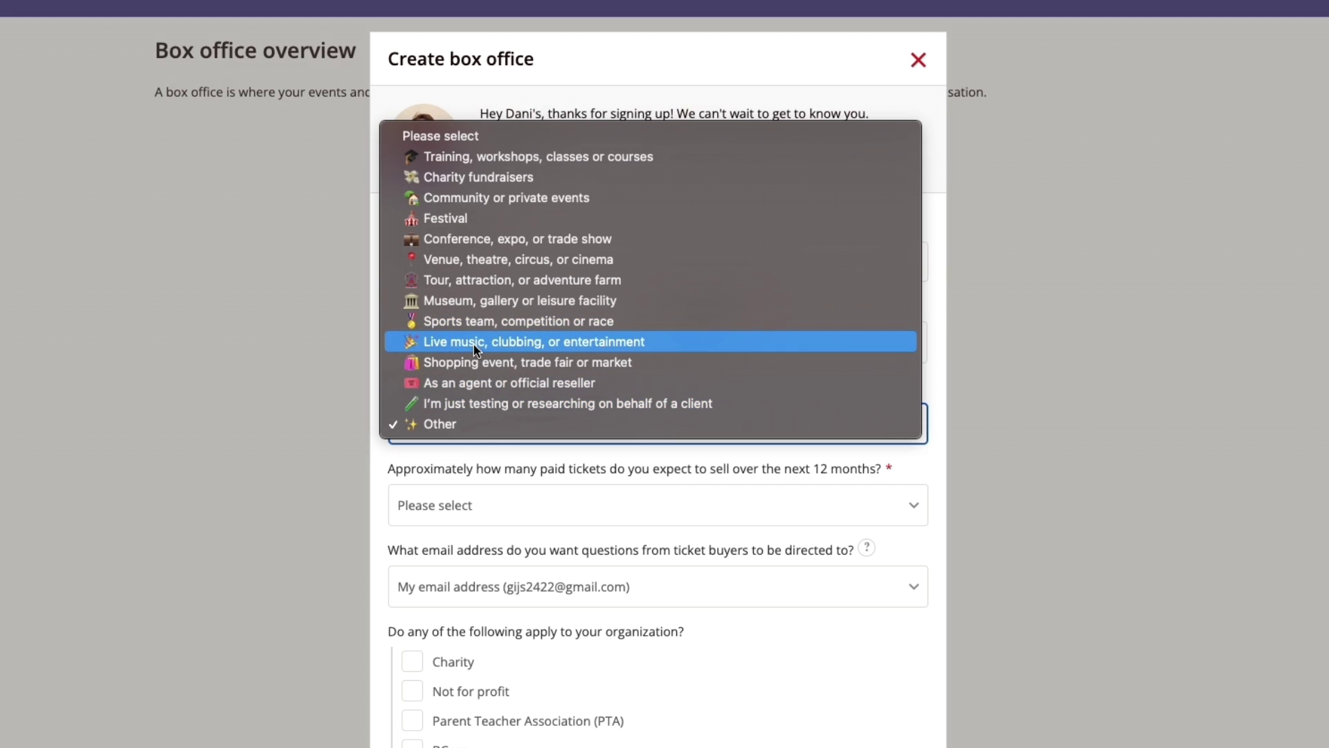
pyautogui.click(493, 341)
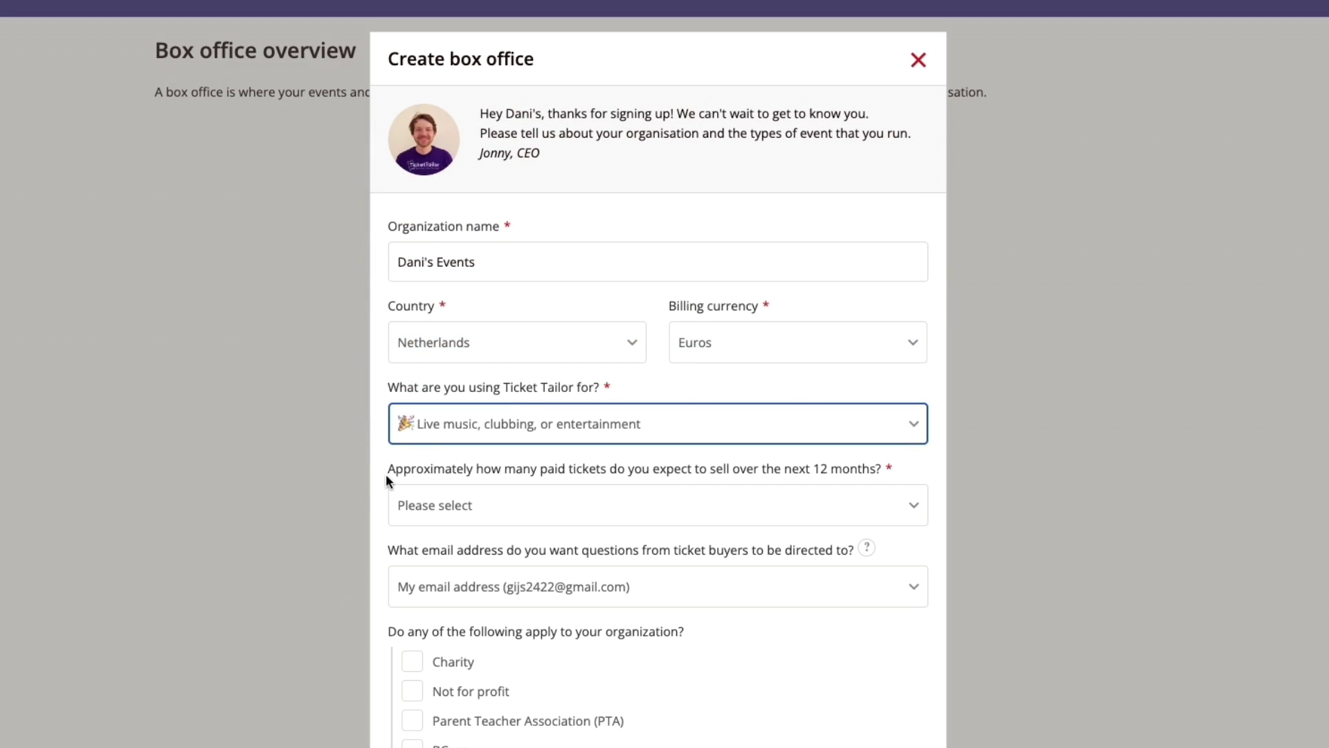
pyautogui.moveTo(395, 468); pyautogui.dragTo(671, 475)
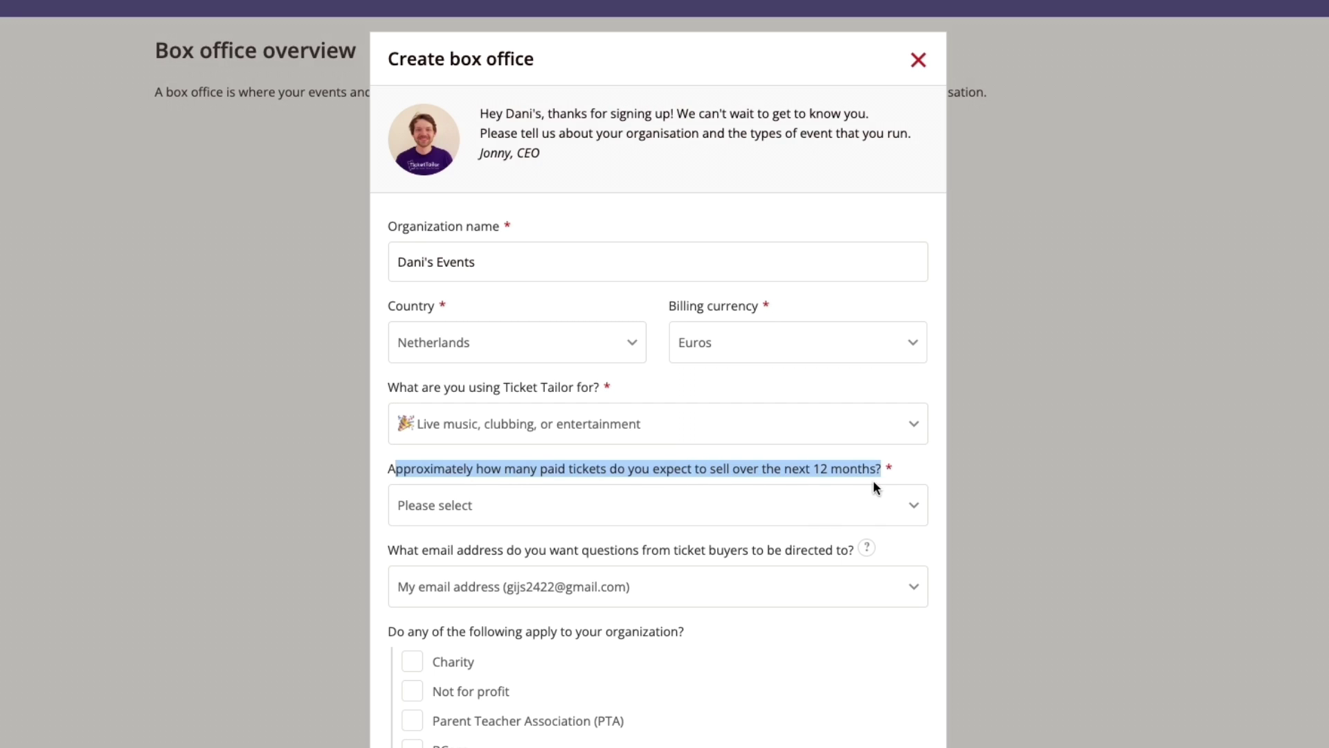
pyautogui.click(863, 495)
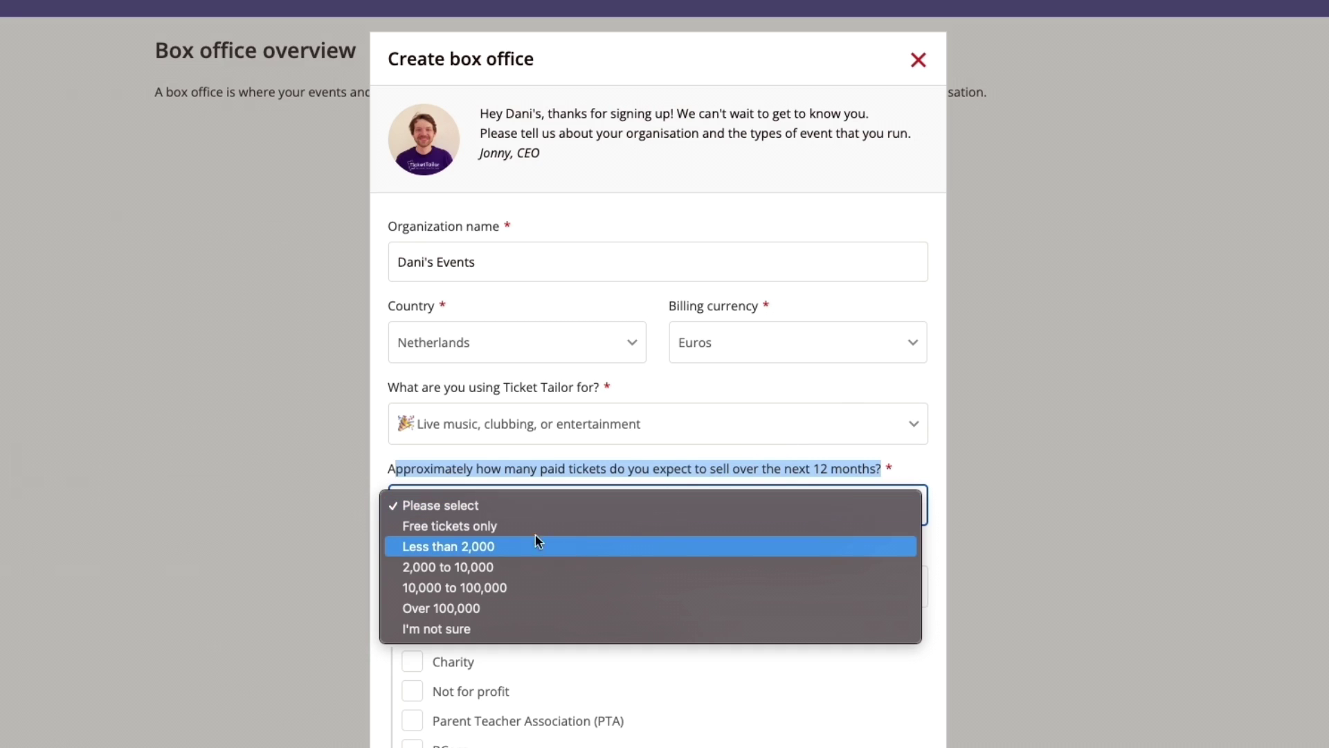
pyautogui.click(478, 551)
pyautogui.click(554, 587)
pyautogui.click(506, 513)
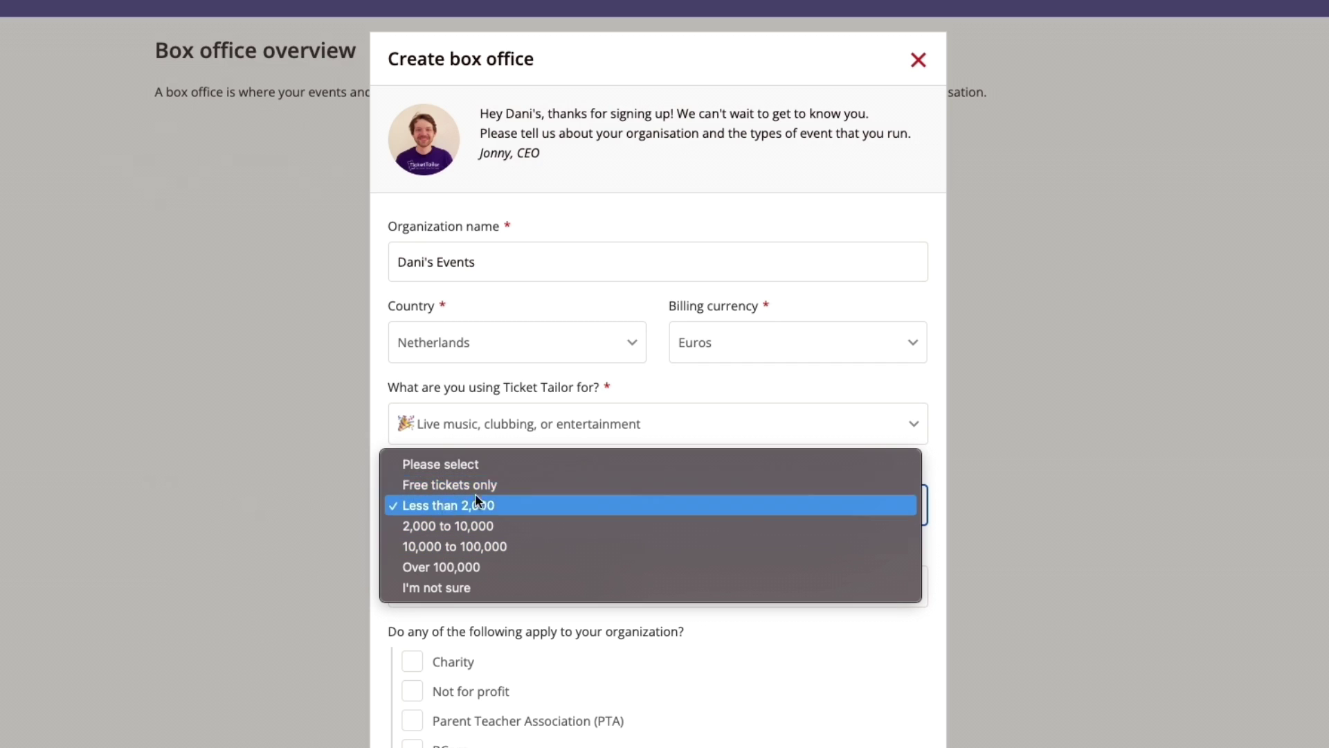
pyautogui.click(543, 413)
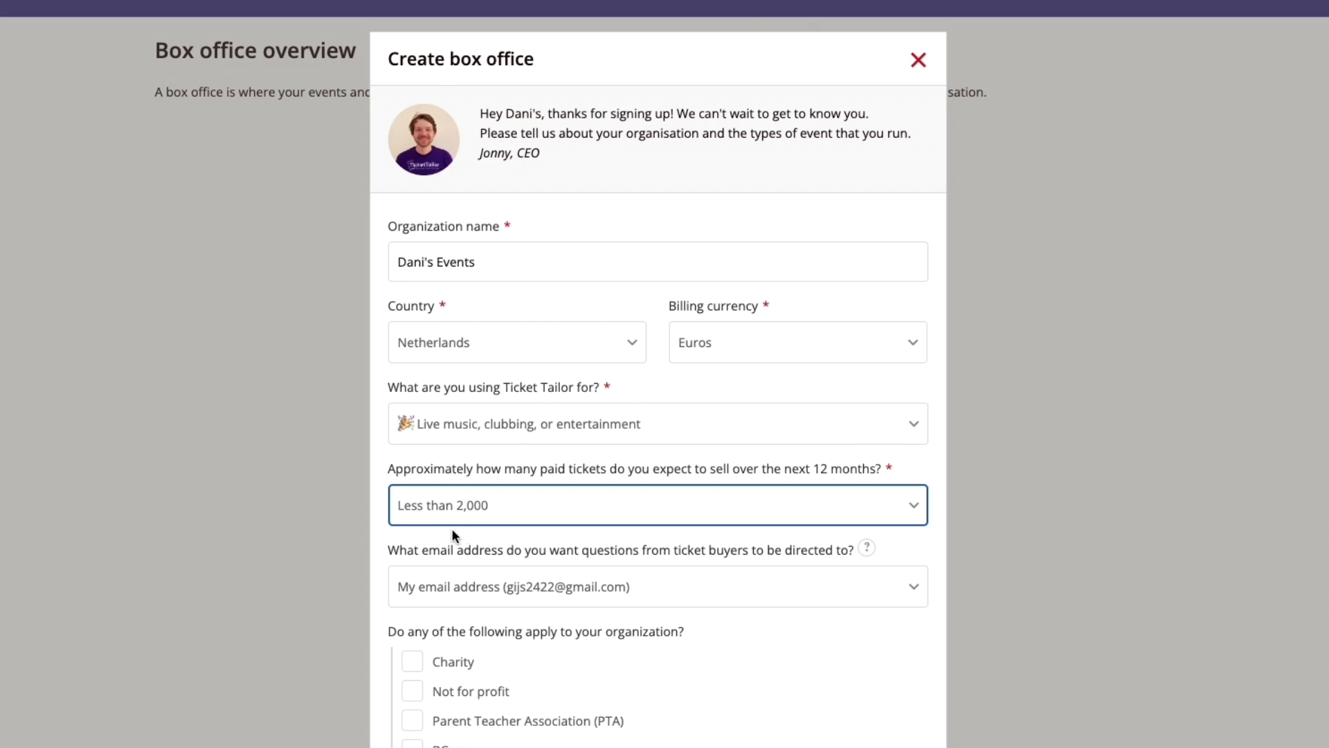
# Agree to the acceptable use policy without choosing any organization category, and create the box office
pyautogui.scroll(-2, 452, 531)
pyautogui.scroll(-2, 391, 456)
pyautogui.moveTo(389, 345); pyautogui.dragTo(587, 346)
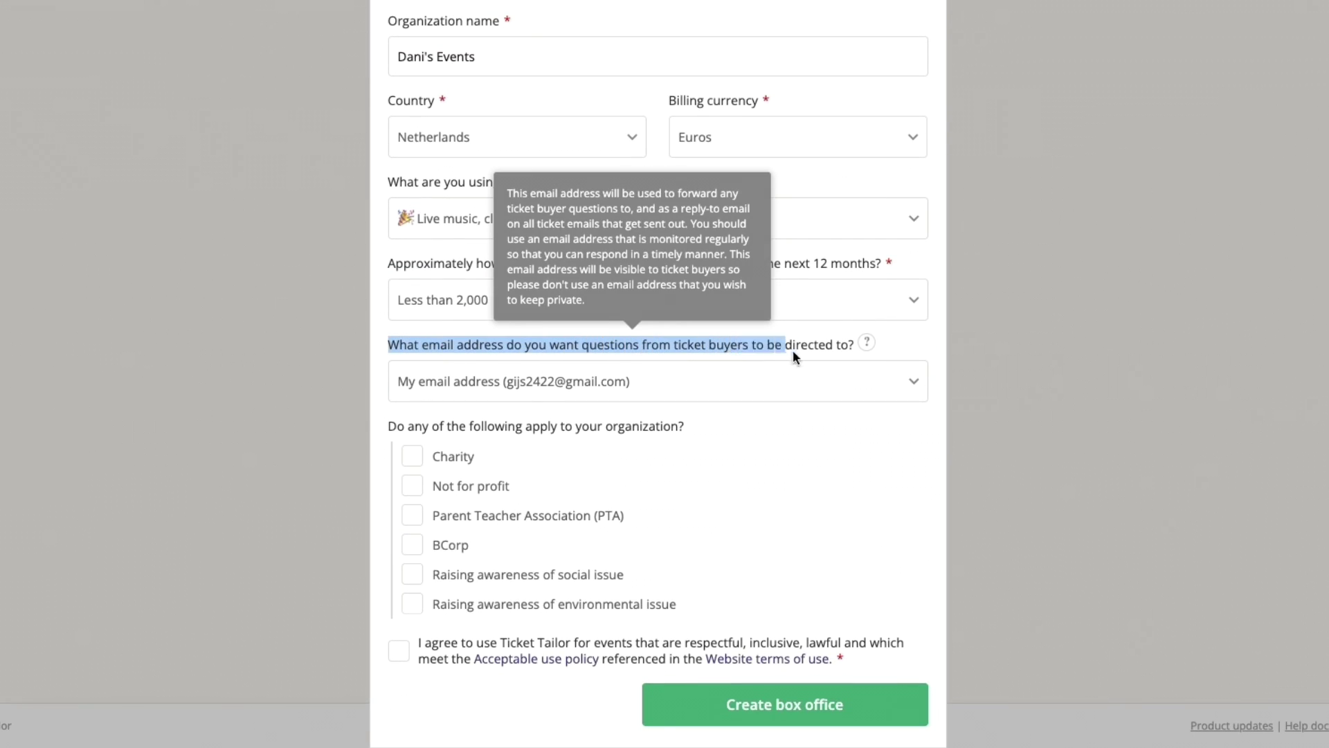
pyautogui.moveTo(792, 350); pyautogui.dragTo(837, 350)
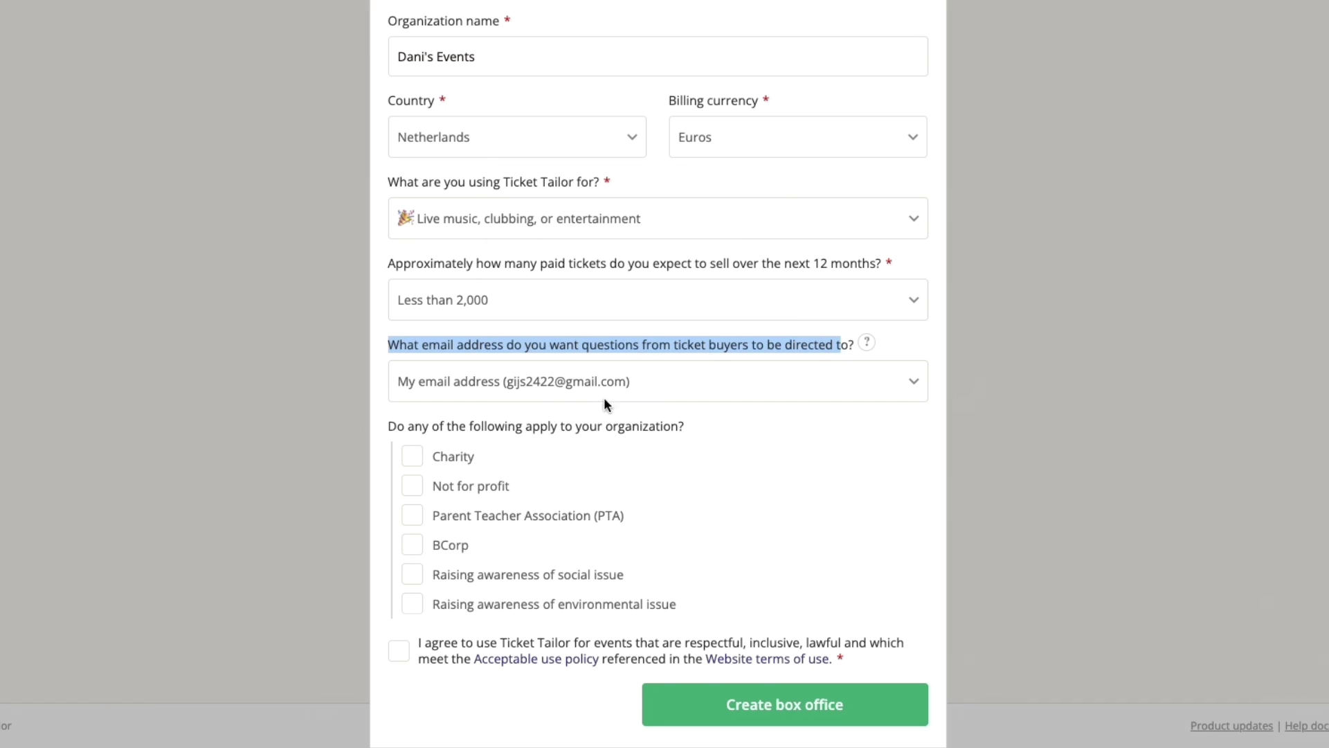
pyautogui.moveTo(396, 427); pyautogui.dragTo(693, 430)
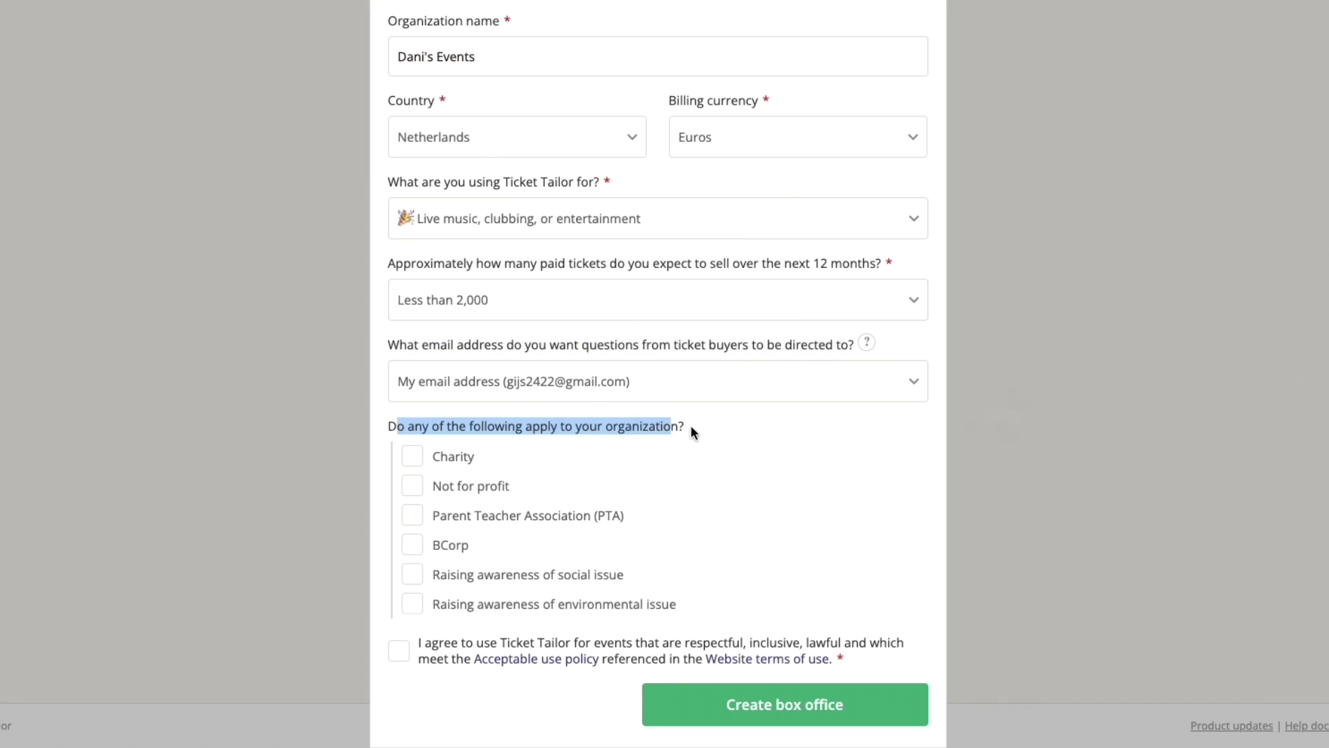
pyautogui.click(746, 421)
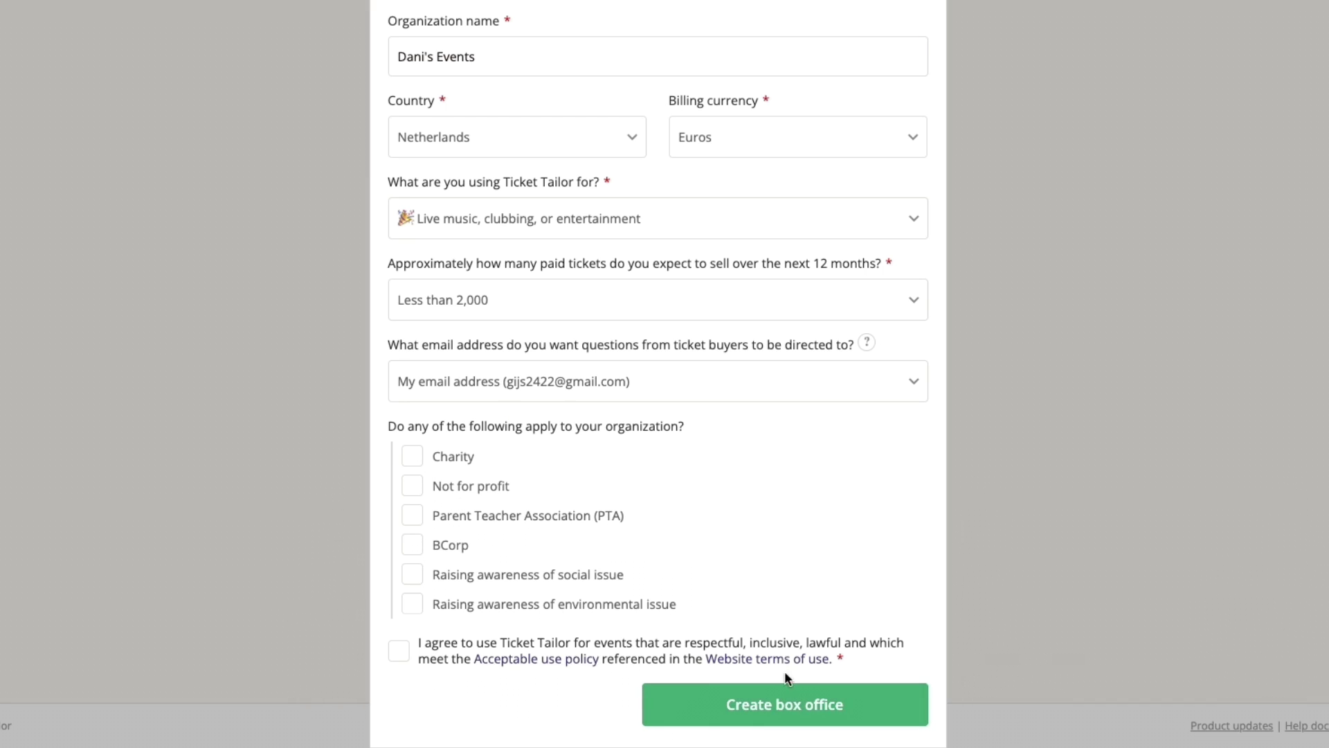
pyautogui.click(398, 651)
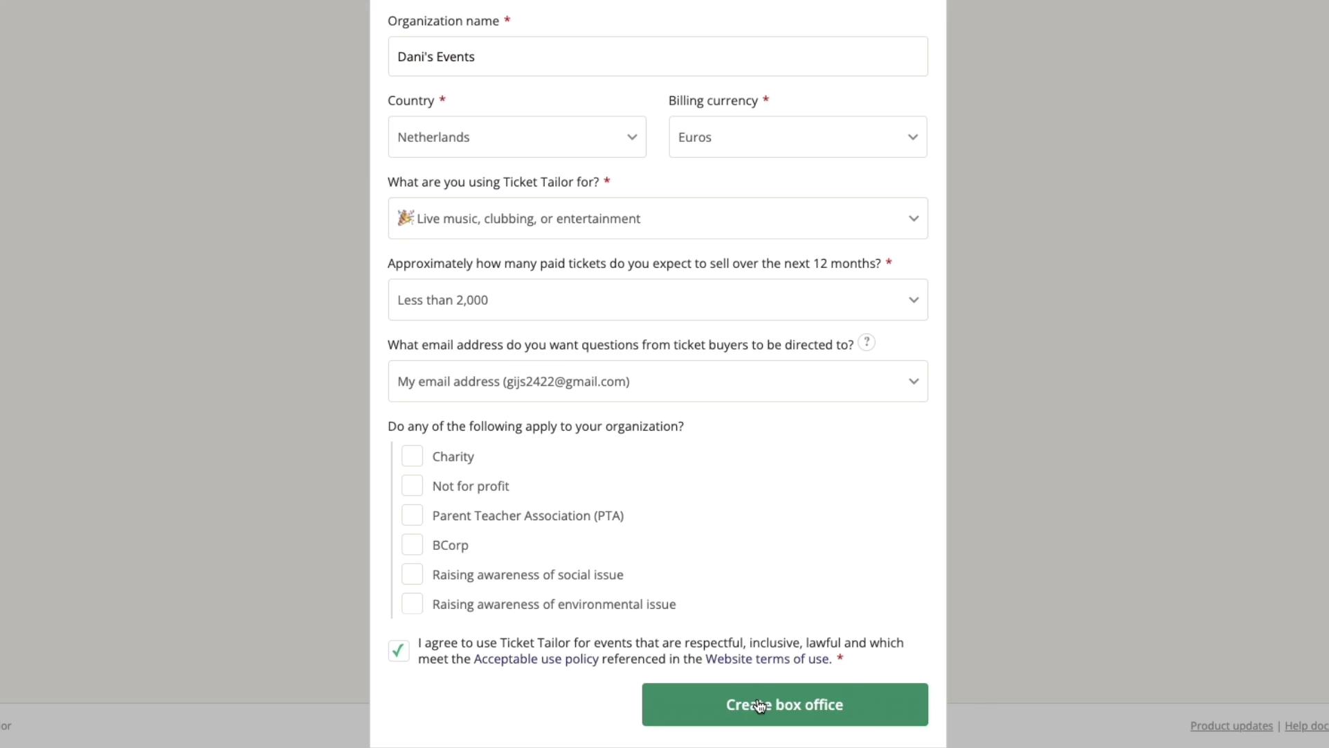
pyautogui.click(751, 698)
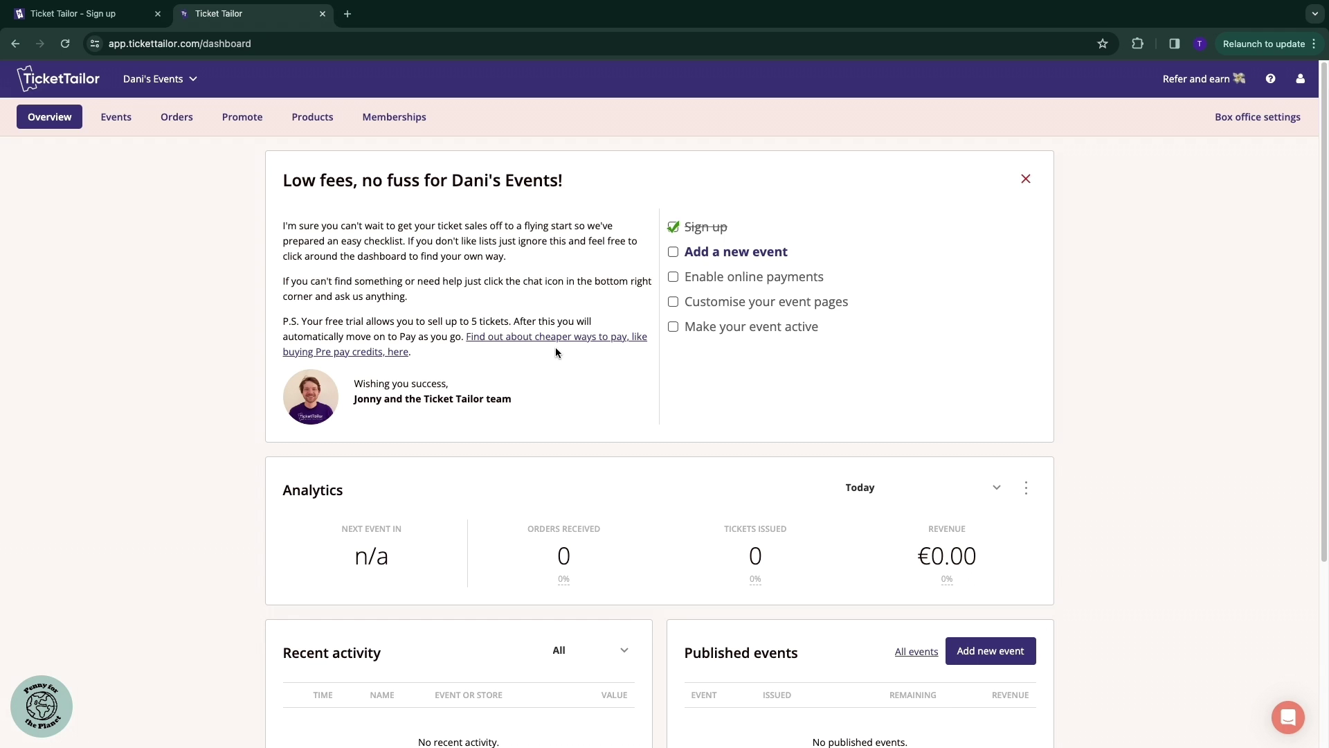
# Add a new event from the setup checklist and name it "Dani's Music"
pyautogui.click(720, 254)
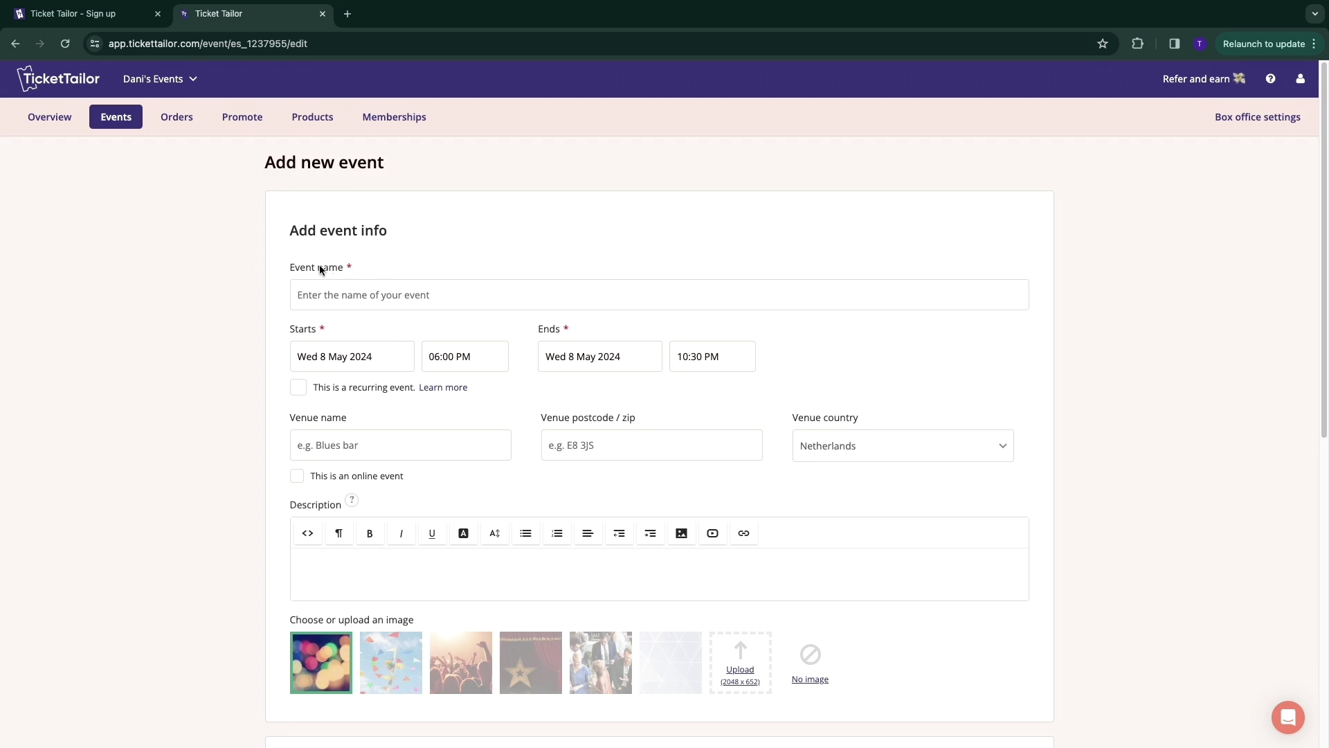
pyautogui.moveTo(290, 269); pyautogui.dragTo(344, 268)
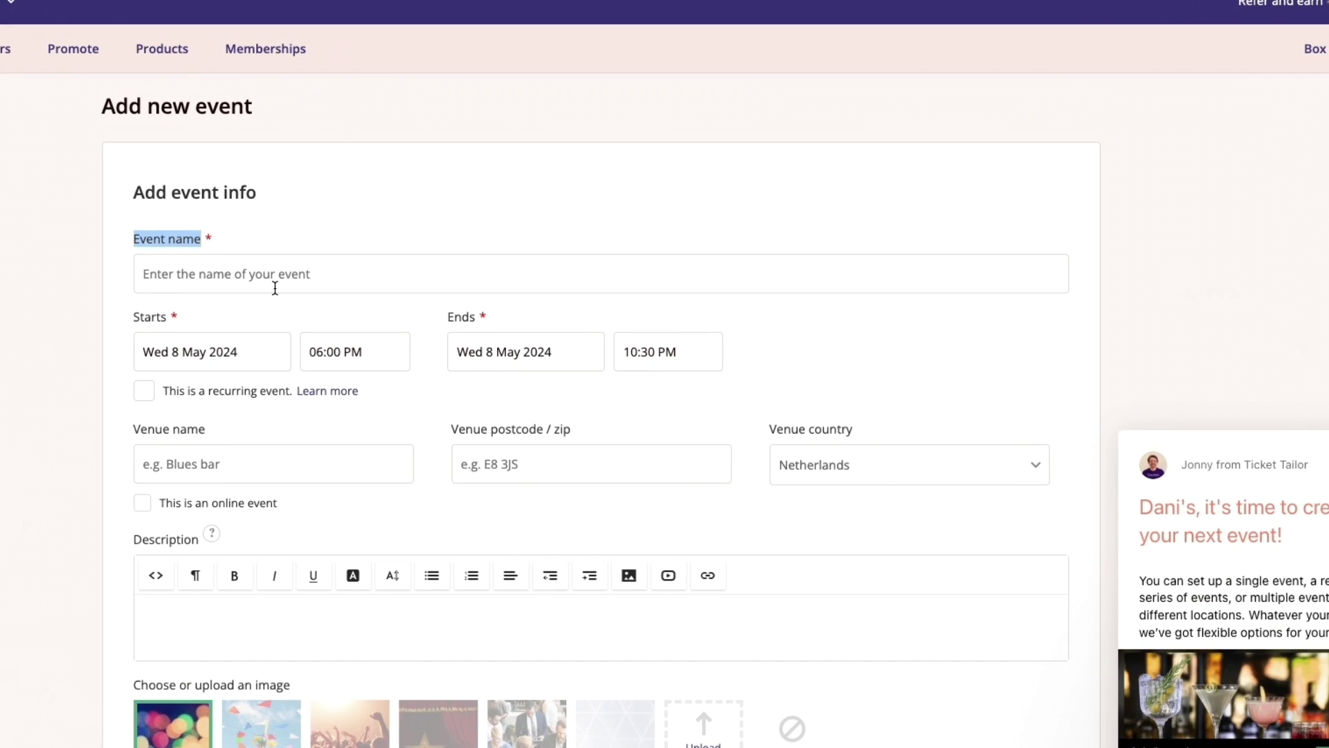
pyautogui.click(1327, 462)
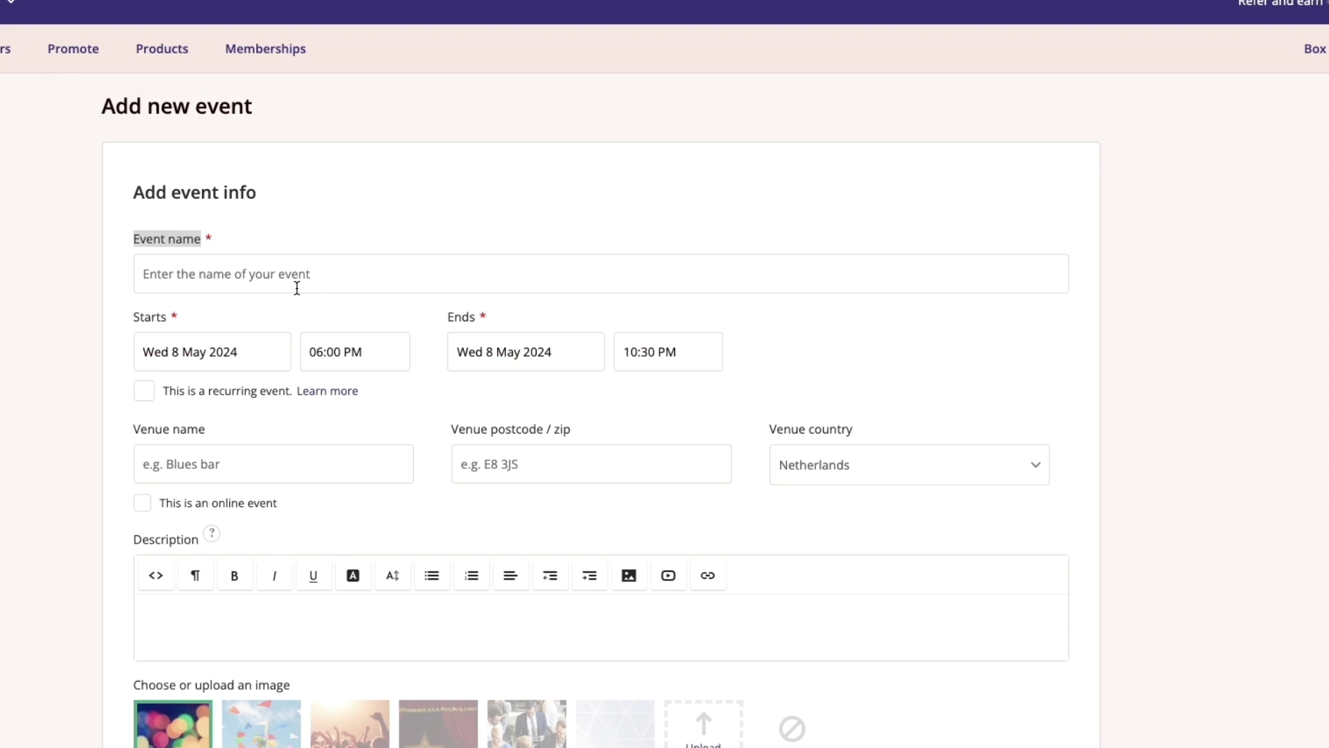
pyautogui.click(249, 272)
pyautogui.write("Dani's Music")
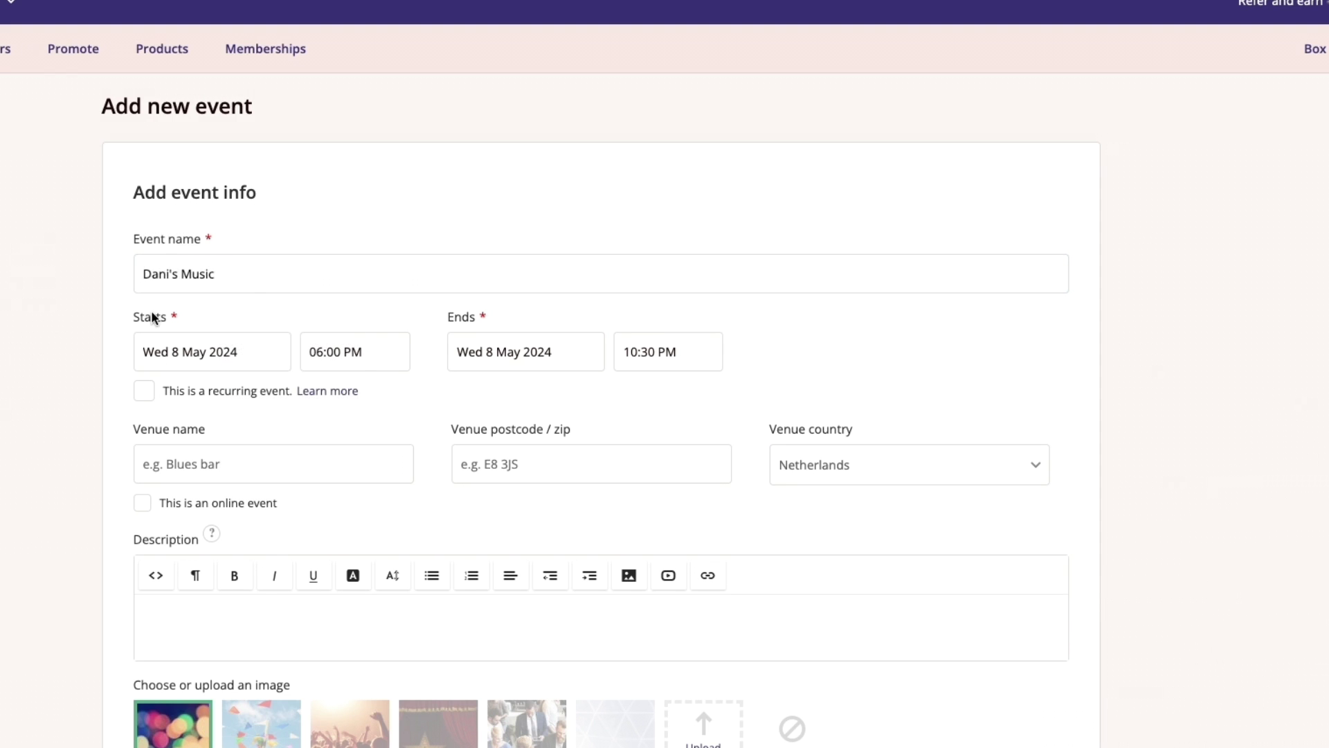
# Set the event's start date to Wed 5 Jun 2024
pyautogui.click(165, 353)
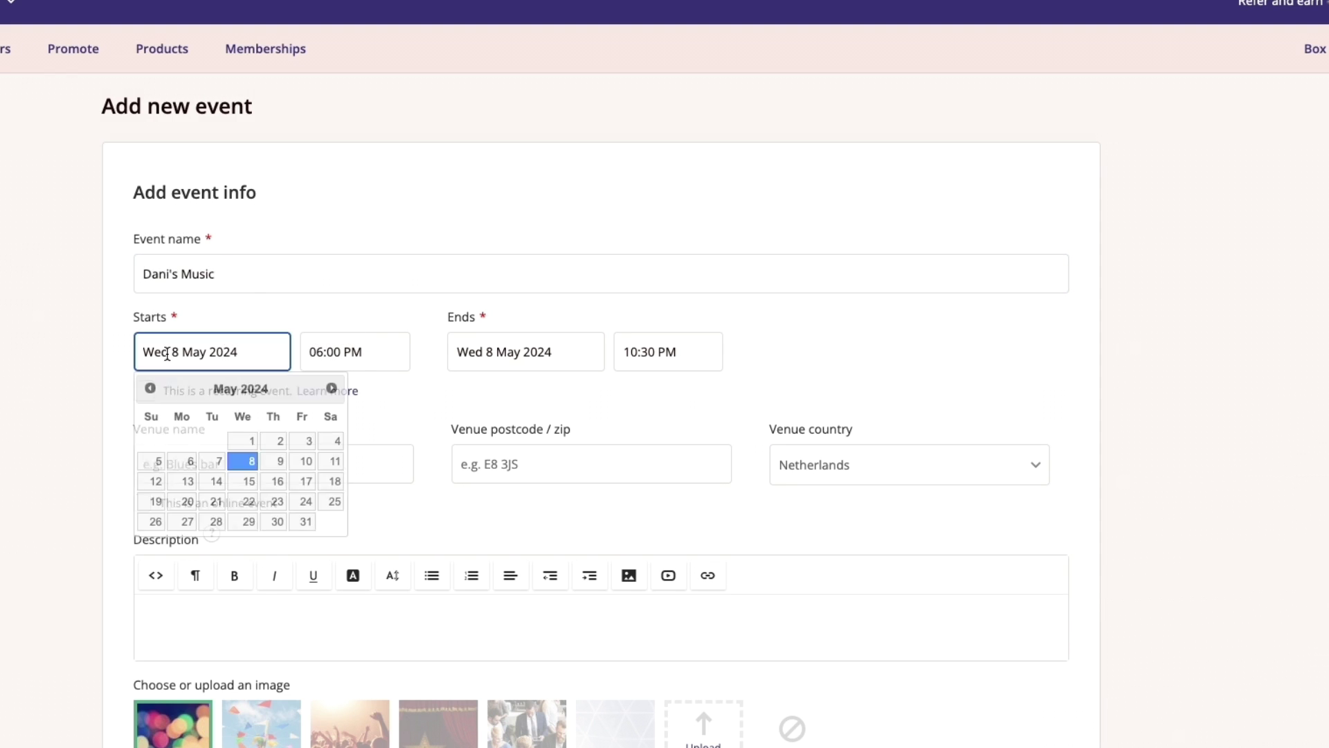
pyautogui.click(332, 388)
pyautogui.click(254, 461)
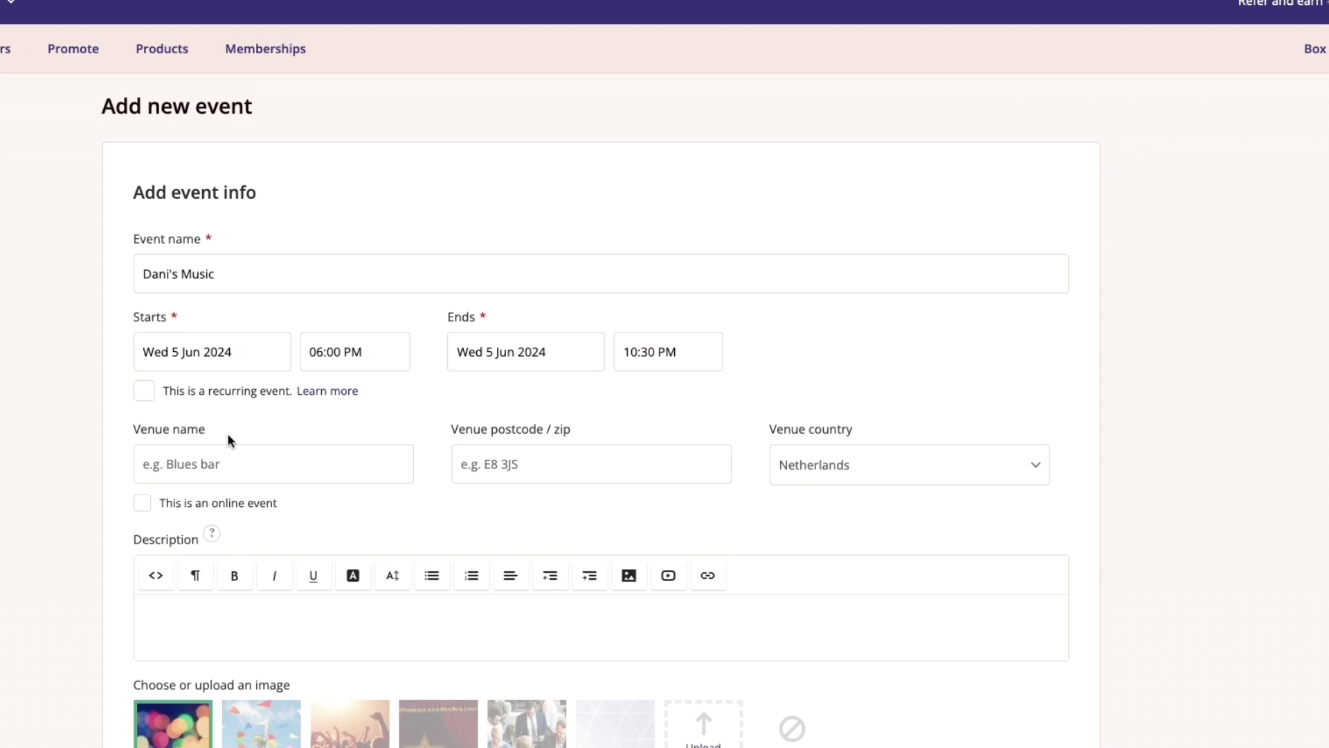
# Set the venue name to "Blues Bar" and enter the venue's postcode
pyautogui.moveTo(136, 430); pyautogui.dragTo(195, 455)
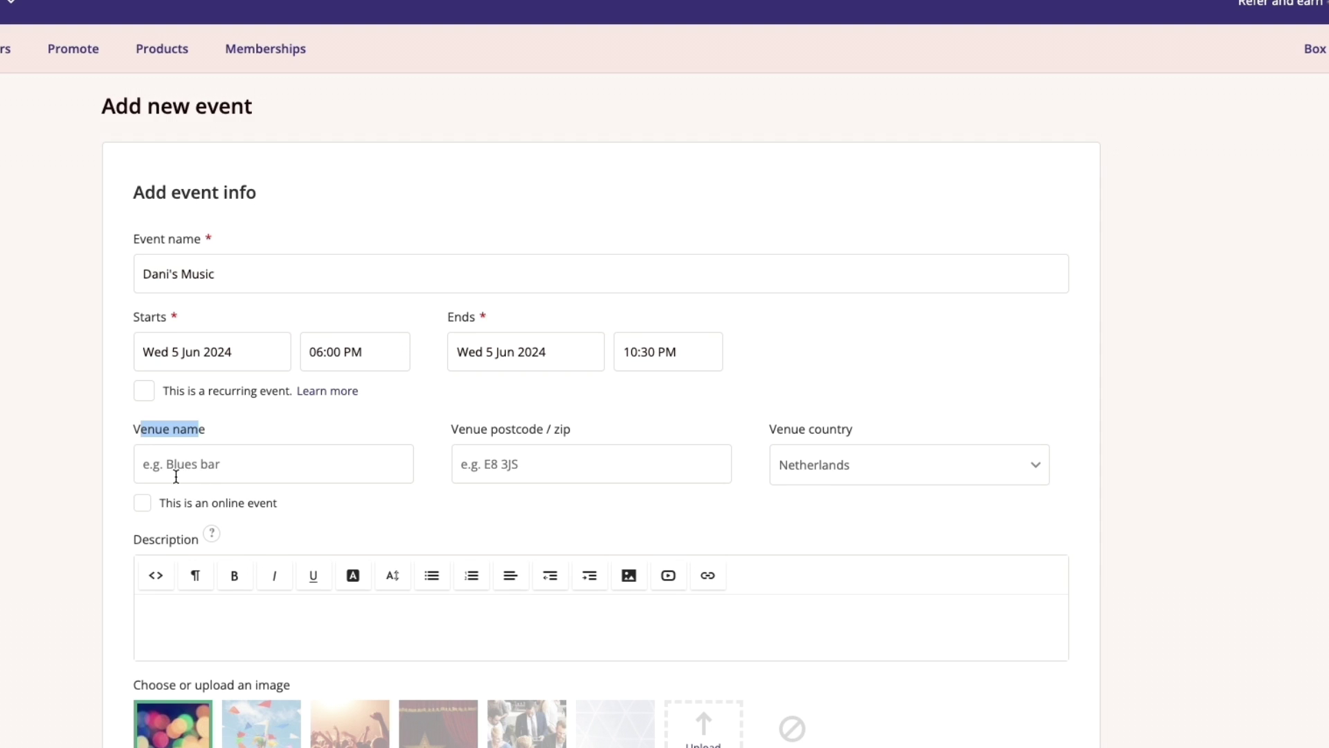
pyautogui.click(223, 471)
pyautogui.write('Blues Bar')
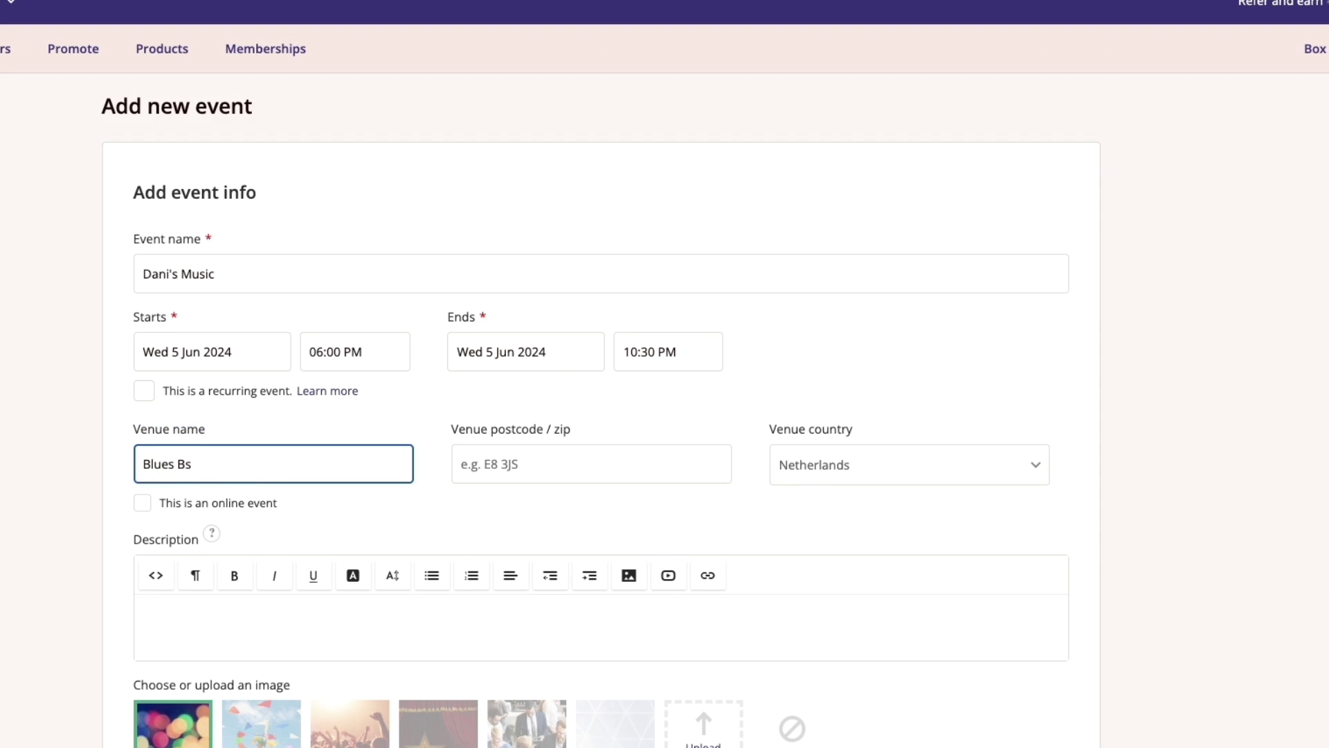
pyautogui.click(351, 494)
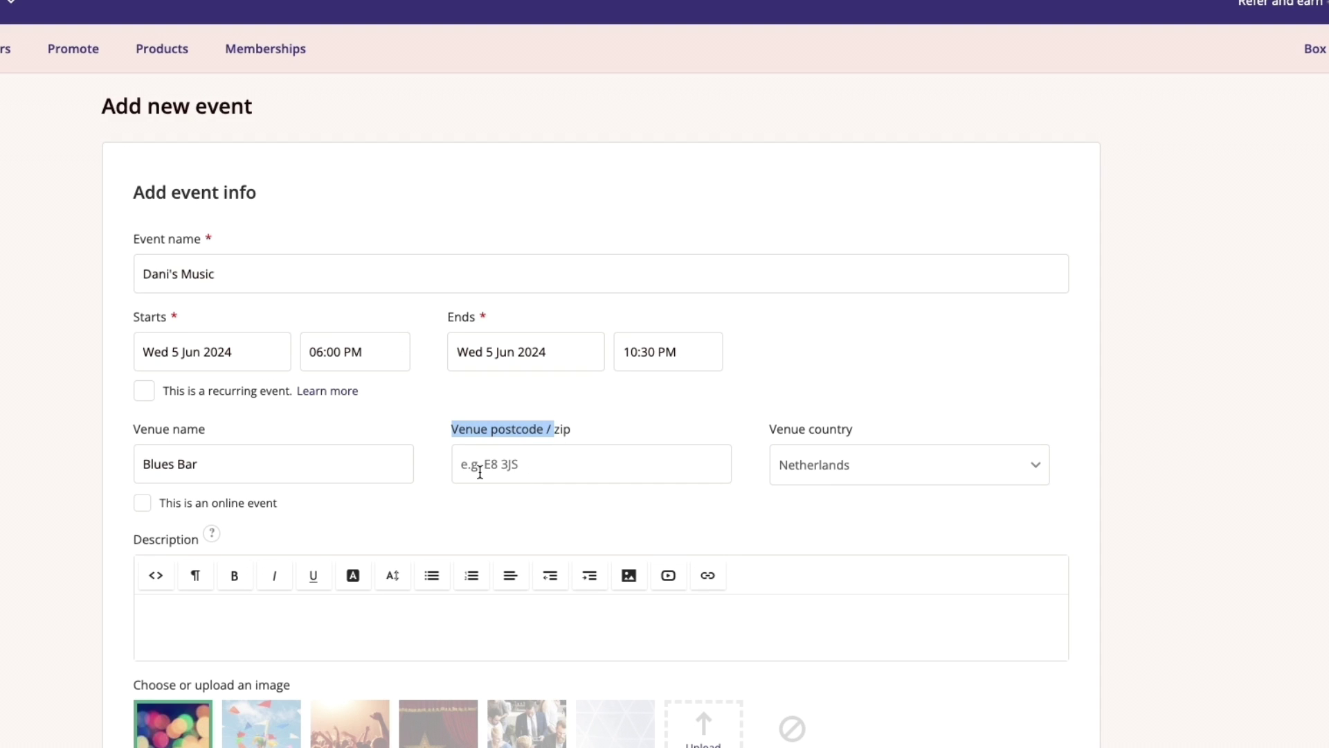
pyautogui.click(453, 477)
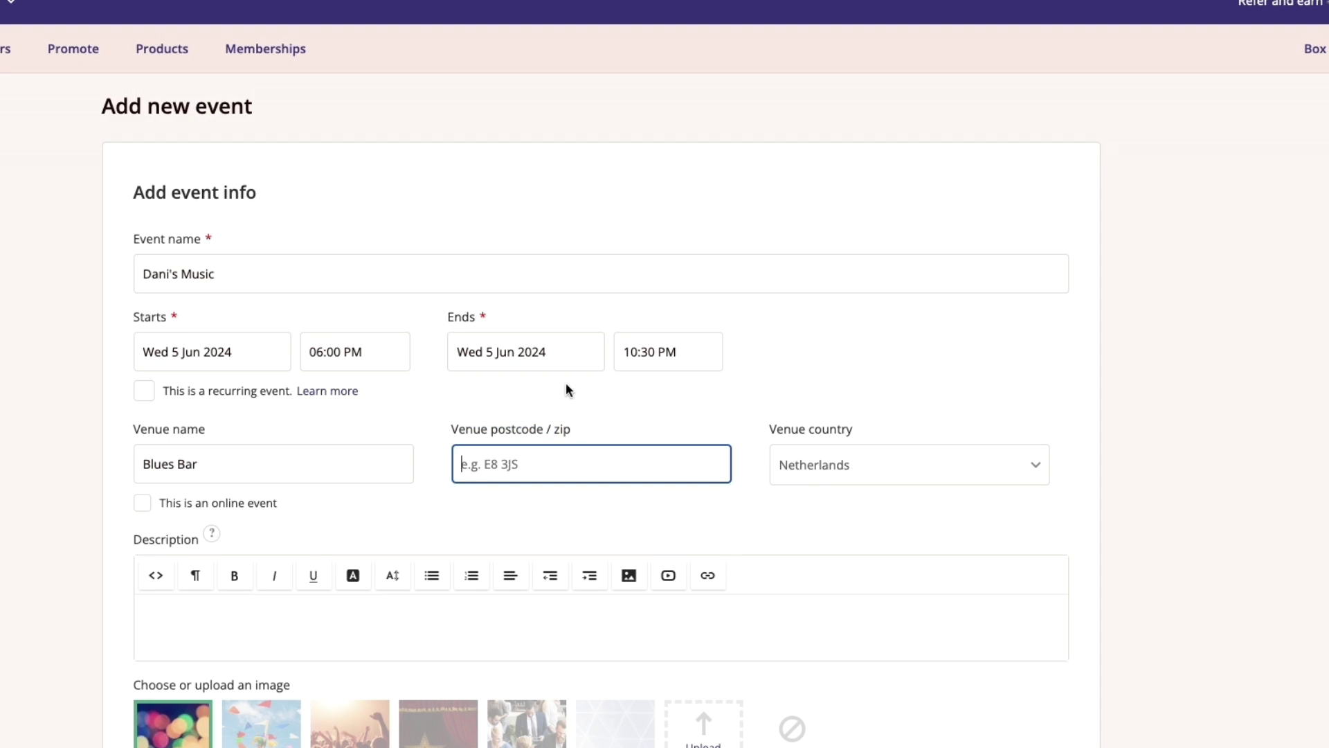
pyautogui.write('6238 HU')
pyautogui.click(811, 429)
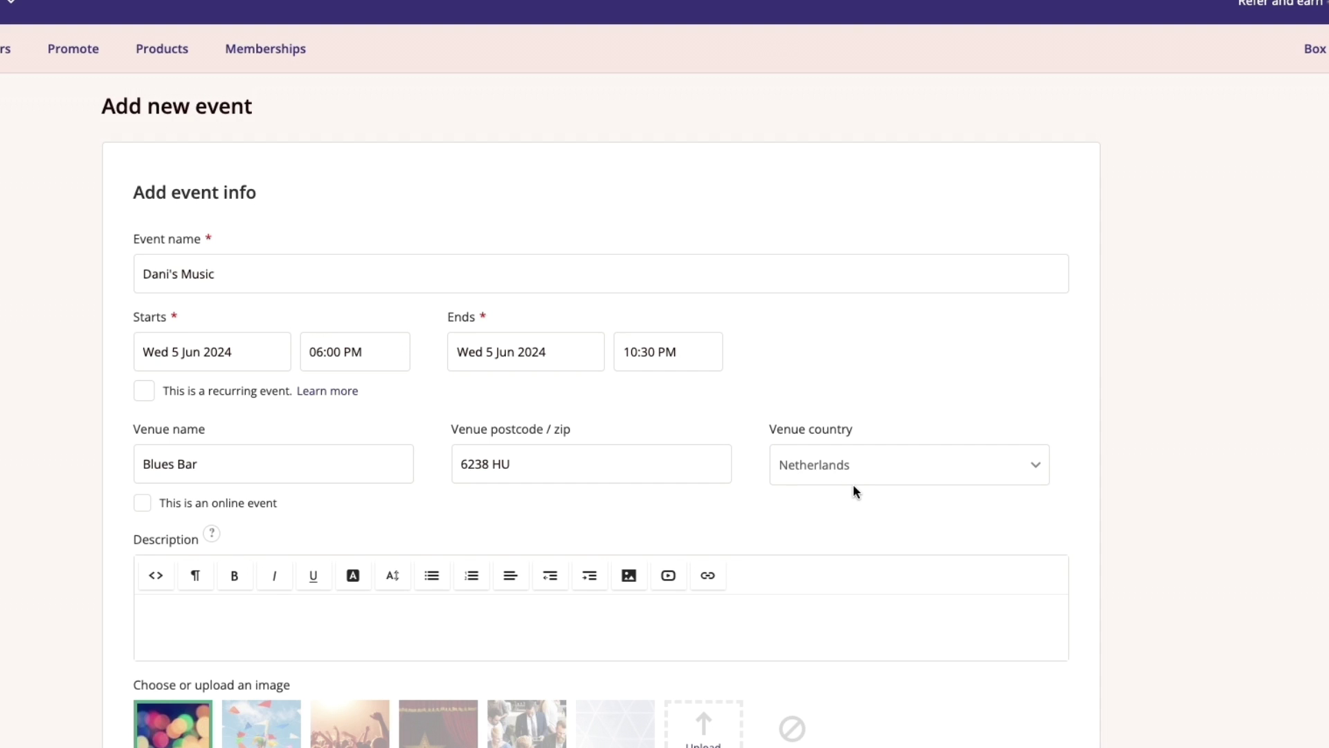
pyautogui.click(144, 500)
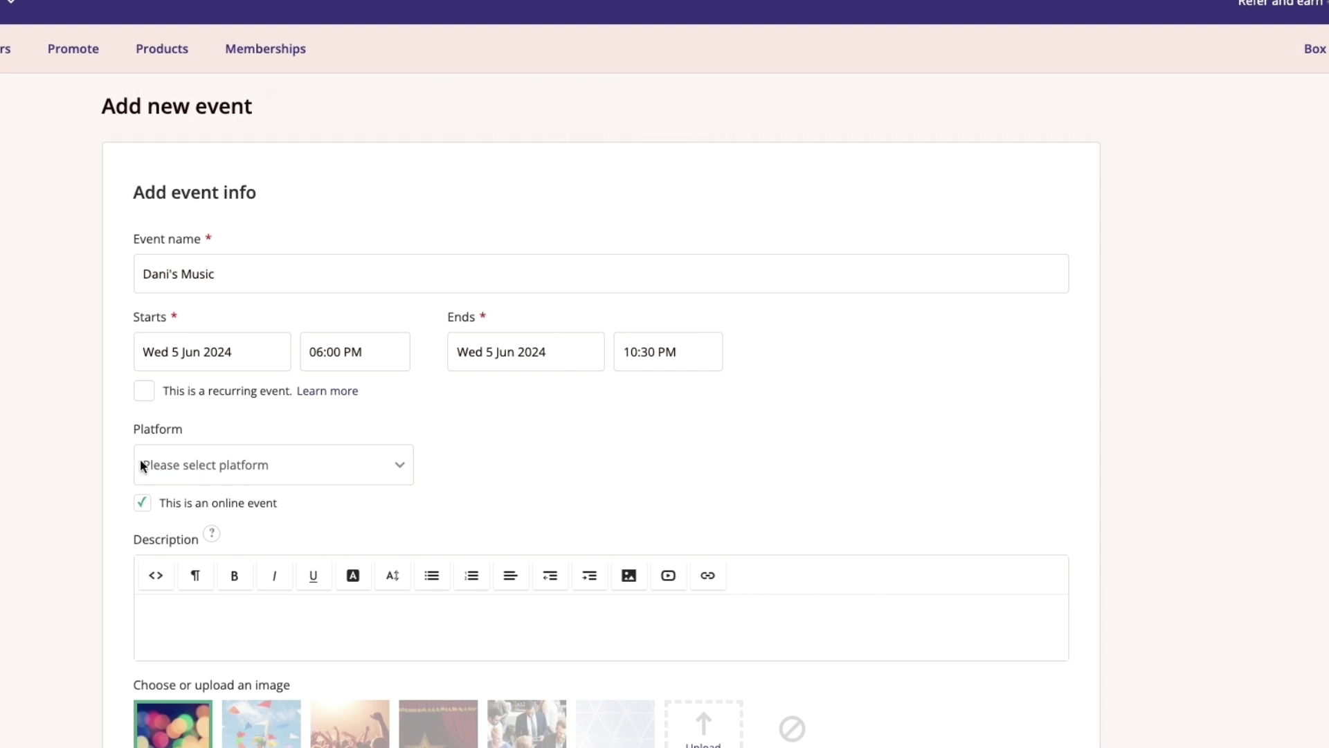
pyautogui.click(206, 465)
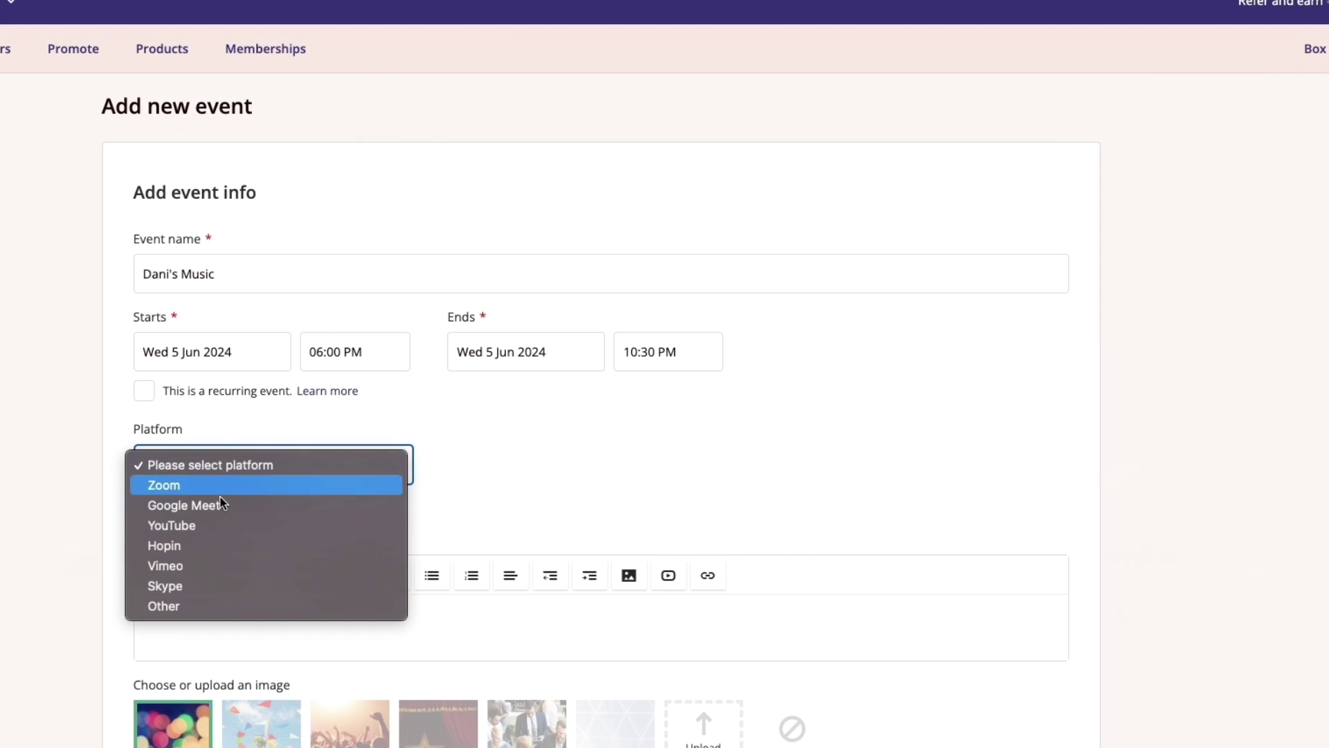
pyautogui.click(543, 548)
pyautogui.click(146, 505)
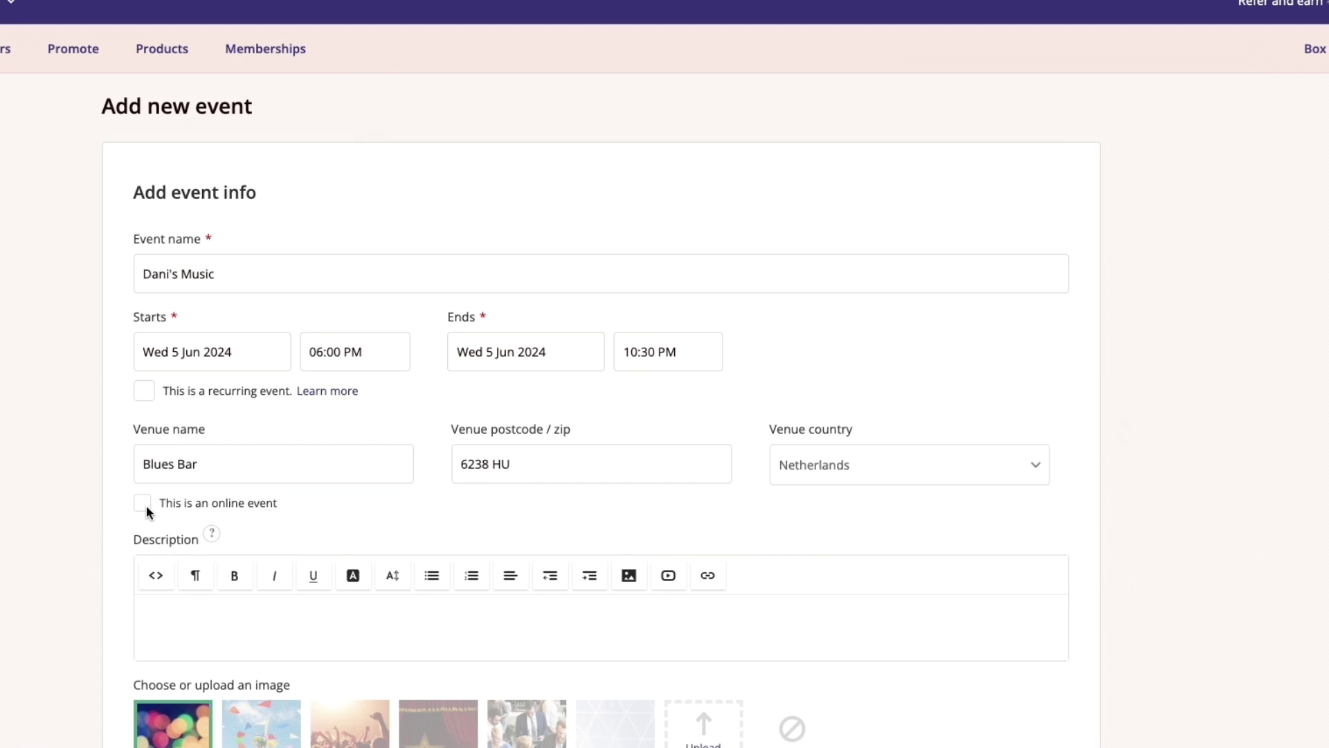
# Leave the description empty and choose the concert crowd picture with raised hands as the event image
pyautogui.scroll(-2, 147, 505)
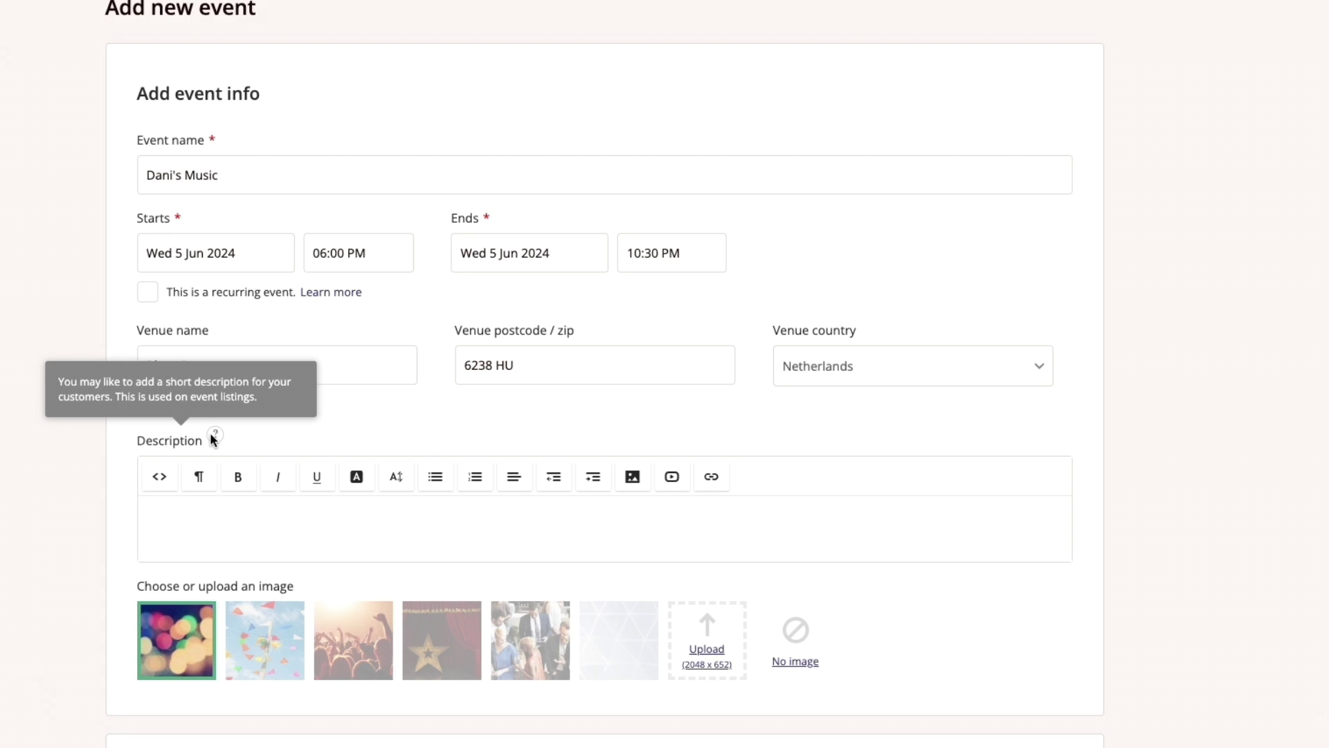
pyautogui.click(166, 509)
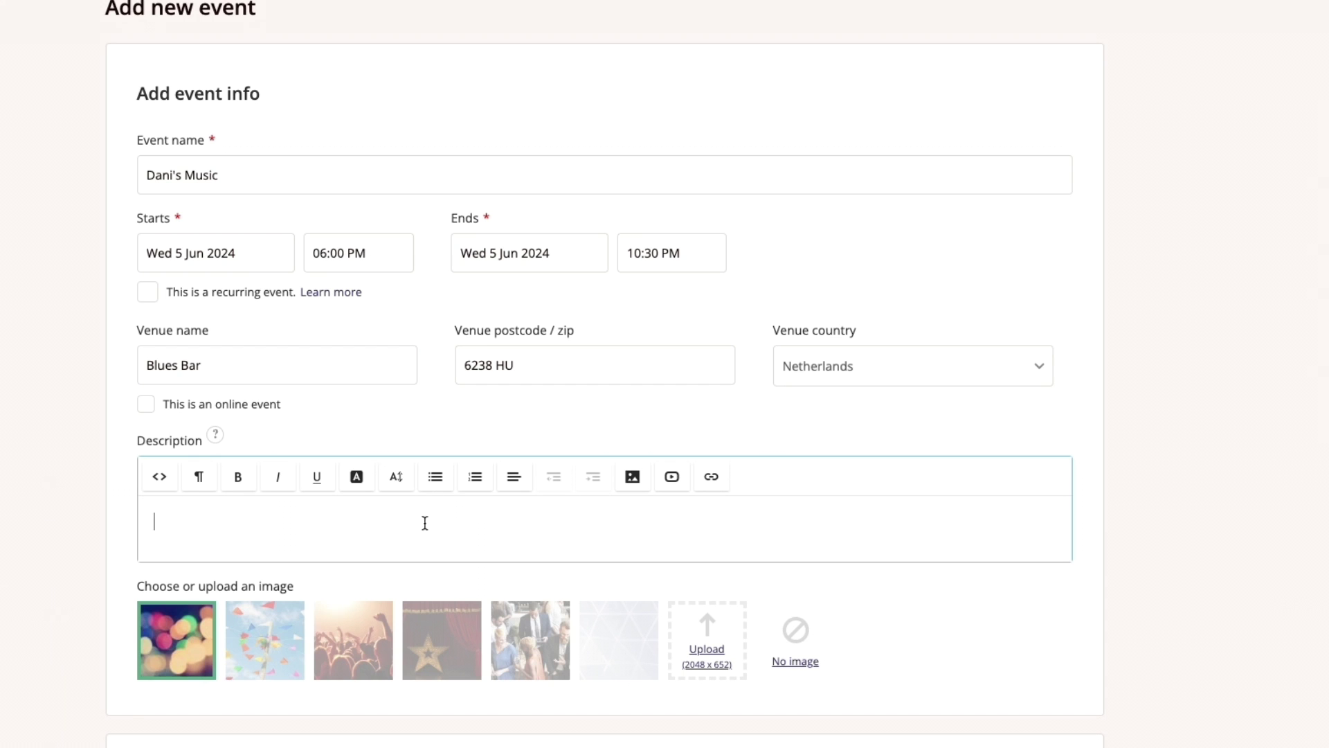
pyautogui.scroll(-3, 7, 574)
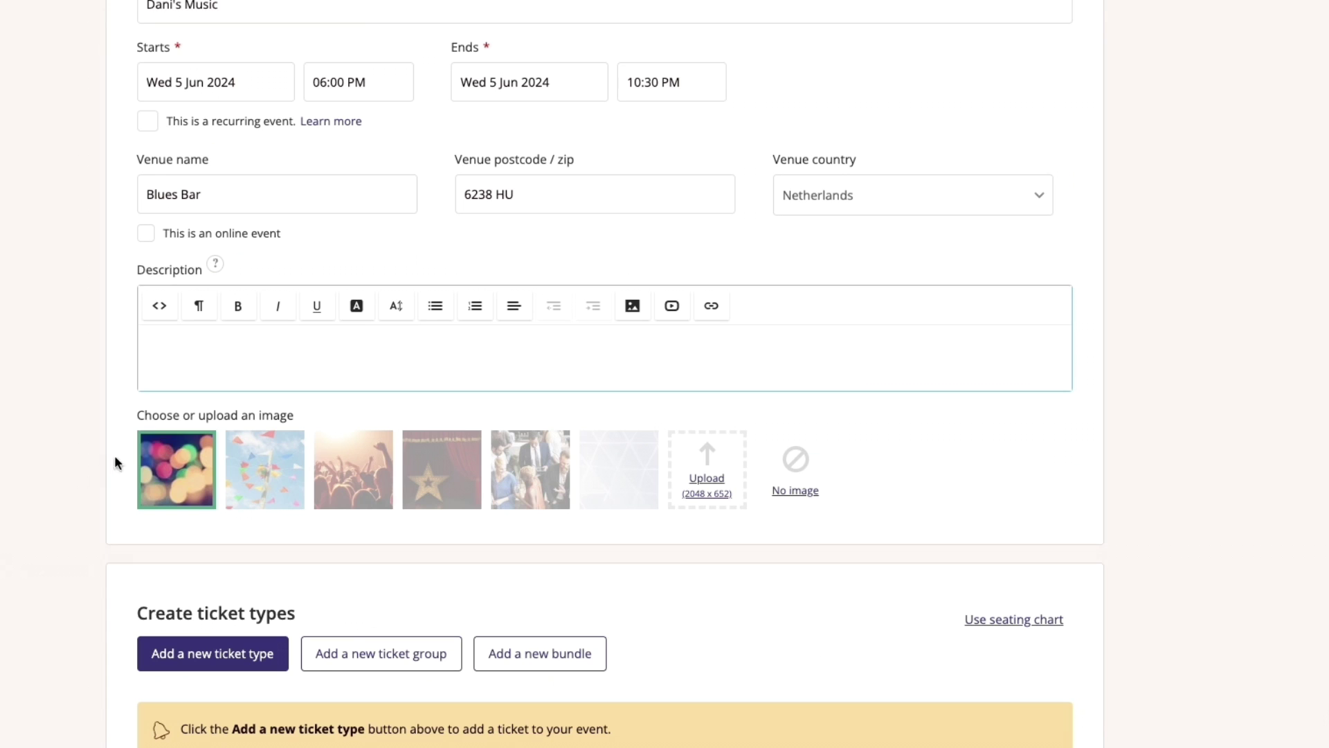
pyautogui.moveTo(136, 416); pyautogui.dragTo(18, 418)
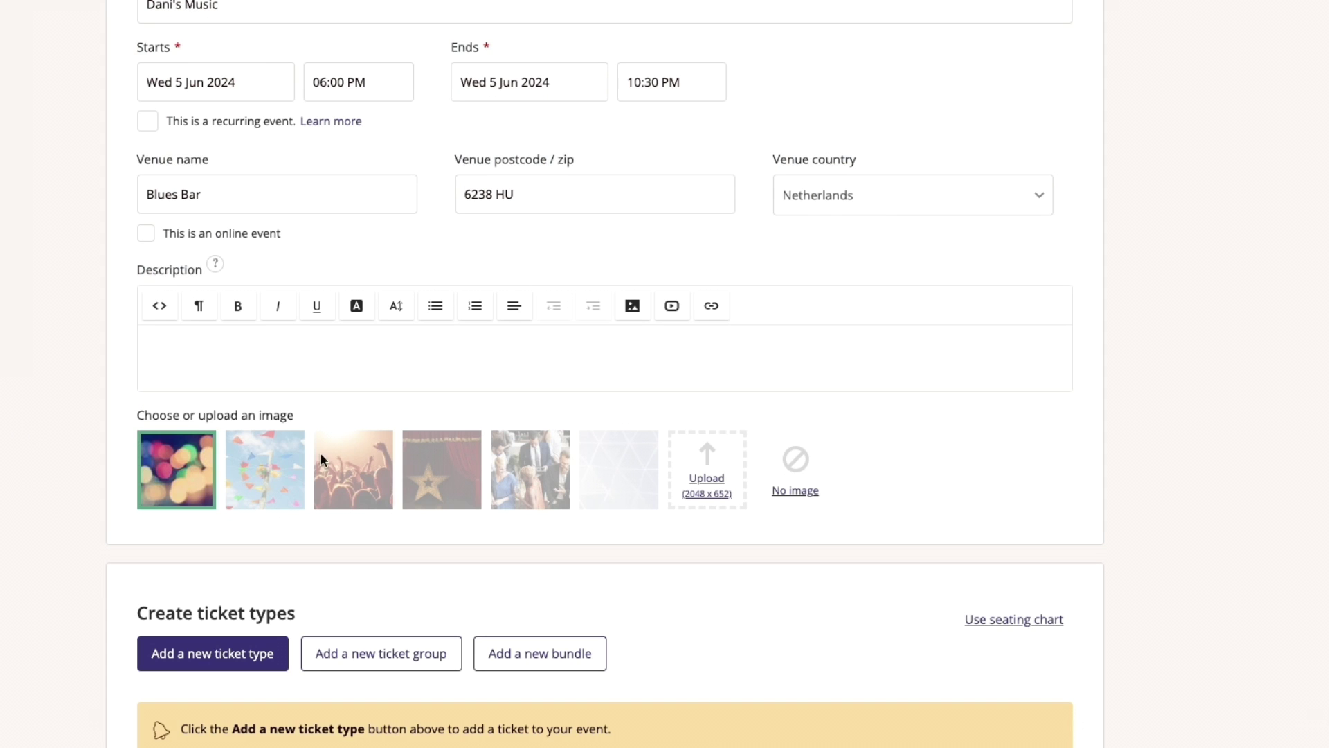
pyautogui.scroll(1, 347, 409)
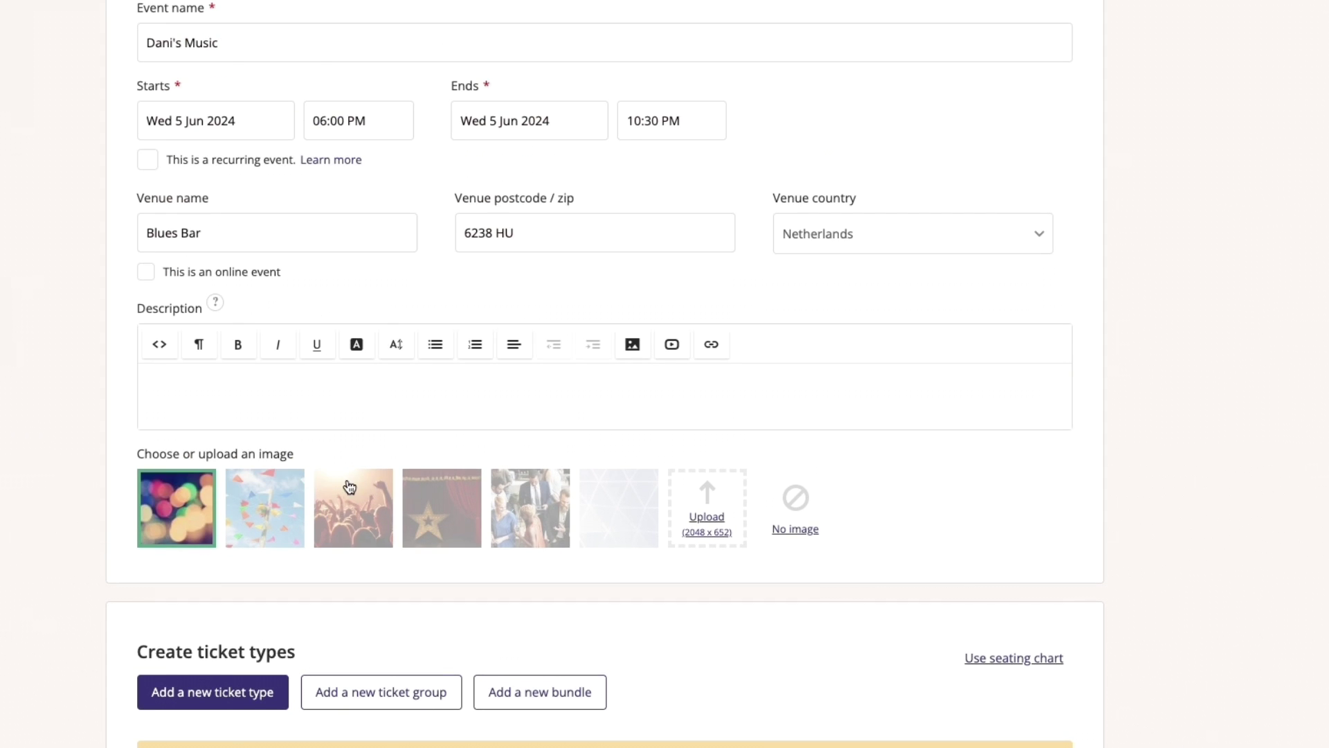
pyautogui.click(371, 523)
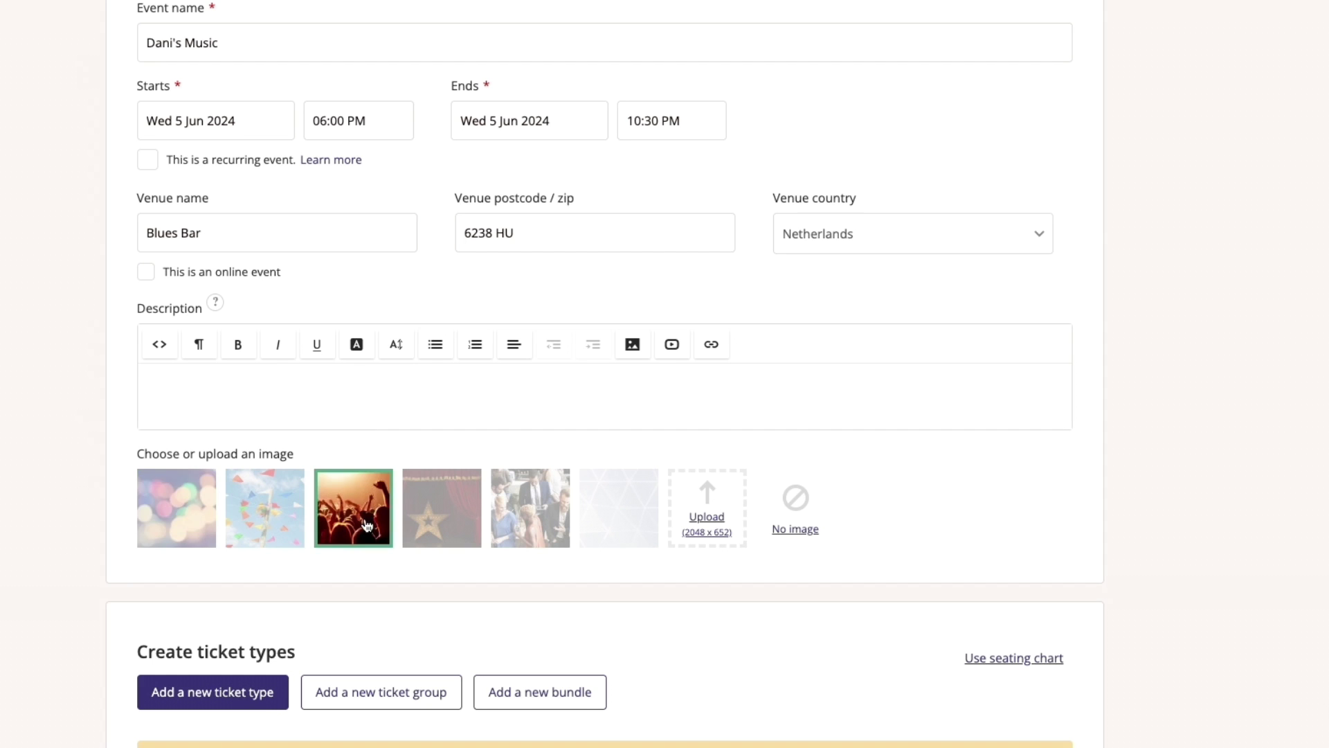
pyautogui.click(438, 518)
pyautogui.click(562, 513)
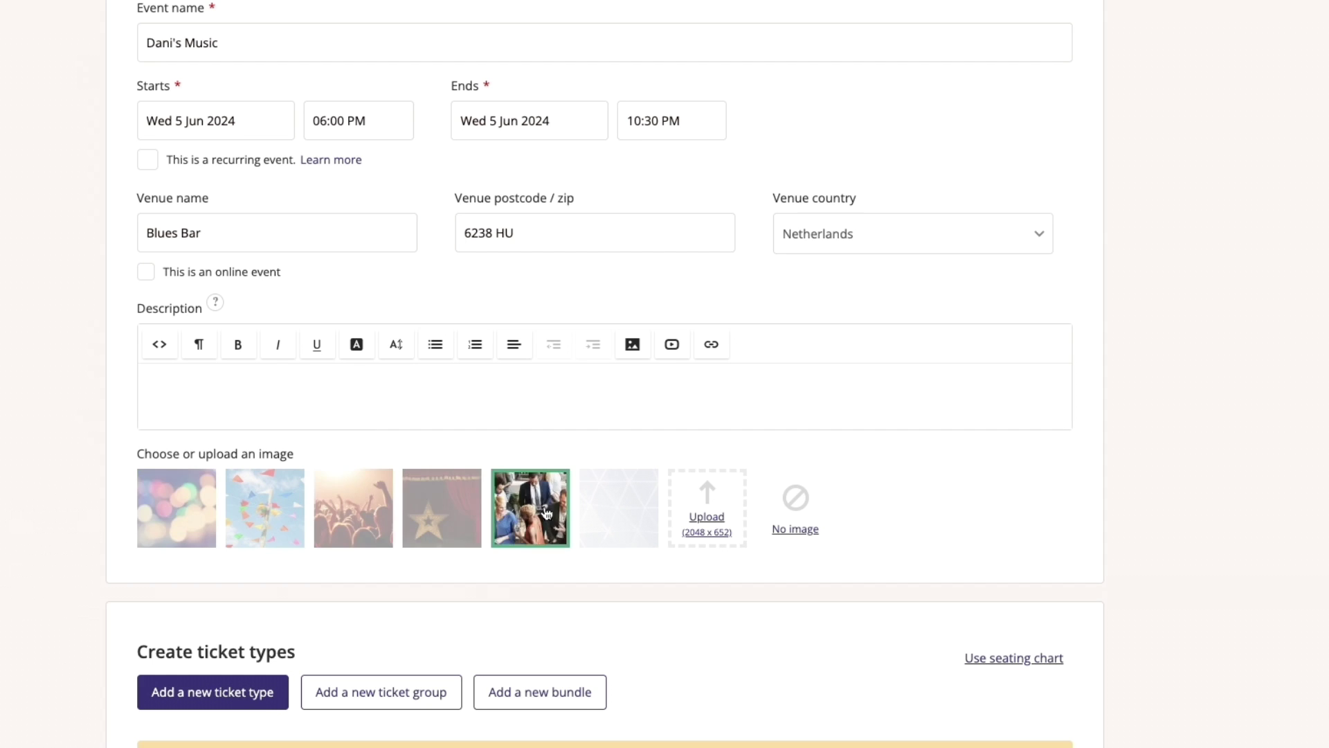
pyautogui.click(587, 515)
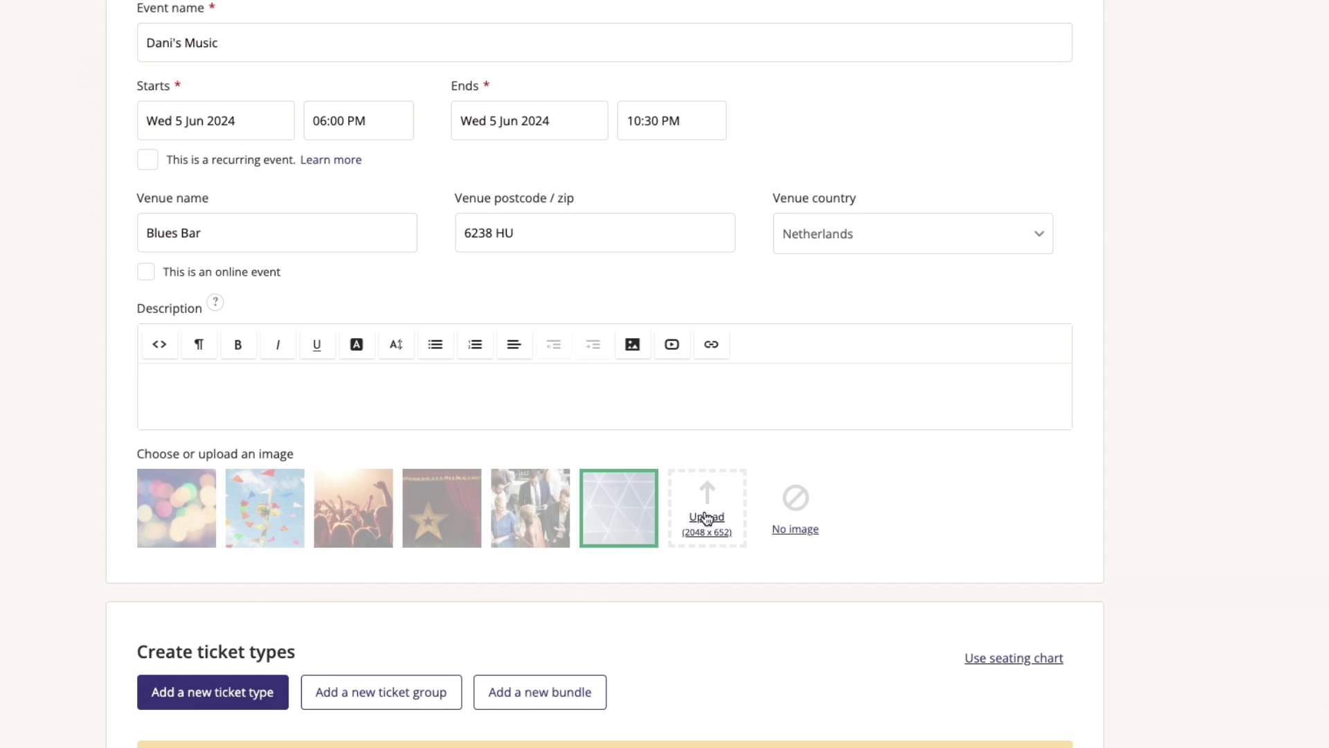
pyautogui.click(367, 534)
# Start a new ticket type, keeping the name General Admission, with a price of 25 and a quantity of 200
pyautogui.scroll(-3, 368, 534)
pyautogui.moveTo(137, 427); pyautogui.dragTo(297, 427)
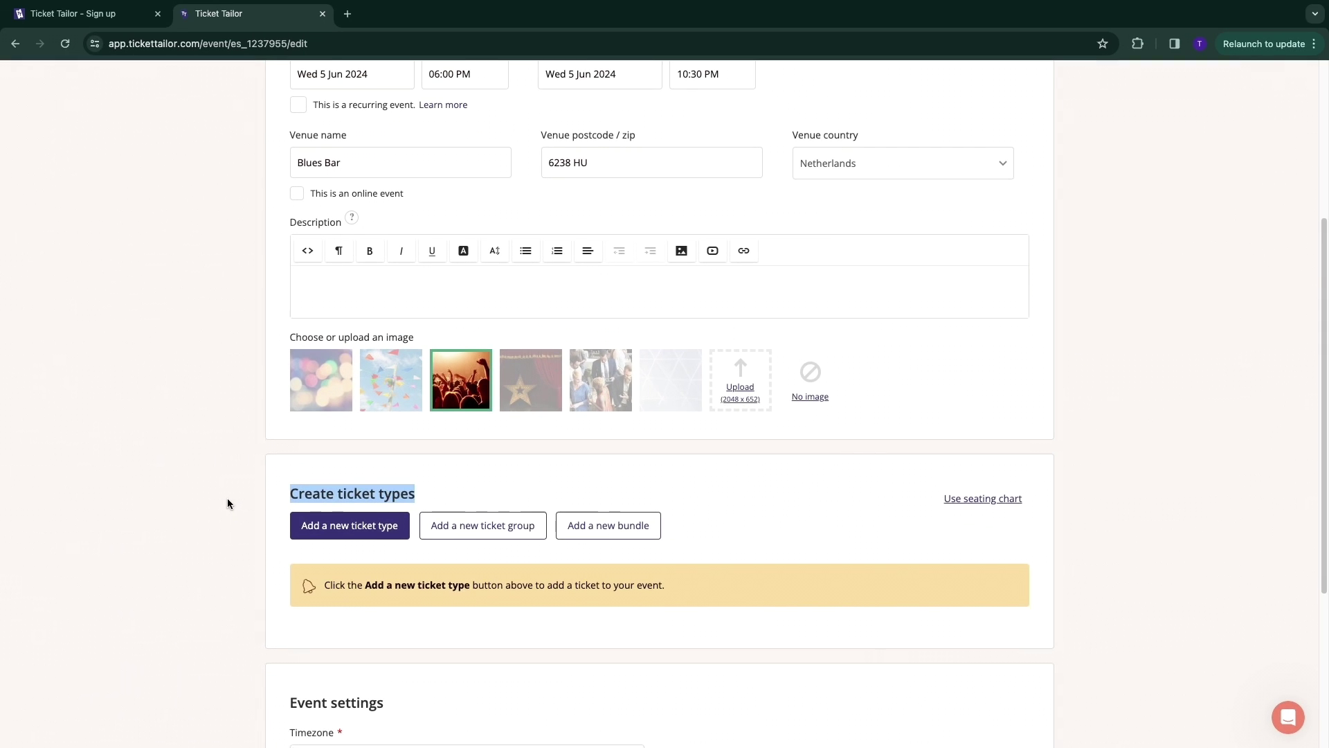
pyautogui.scroll(-2, 227, 503)
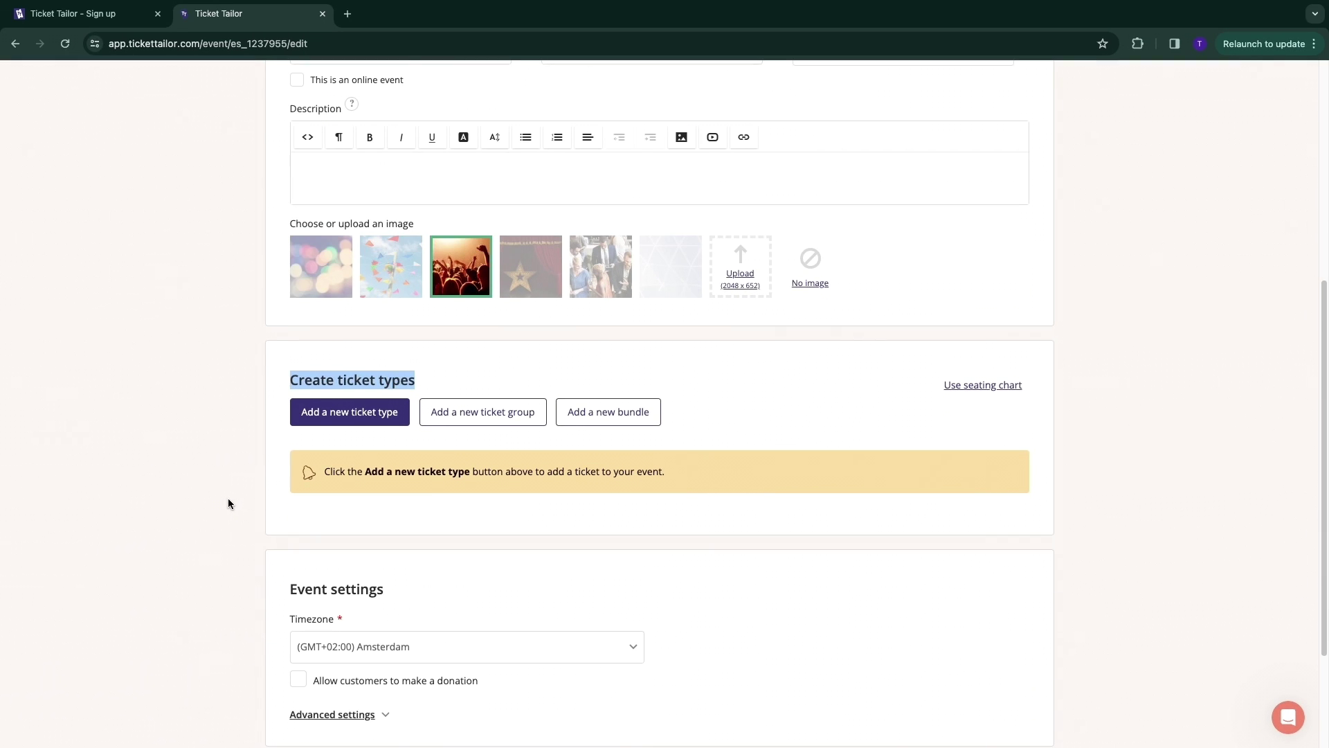
pyautogui.click(227, 504)
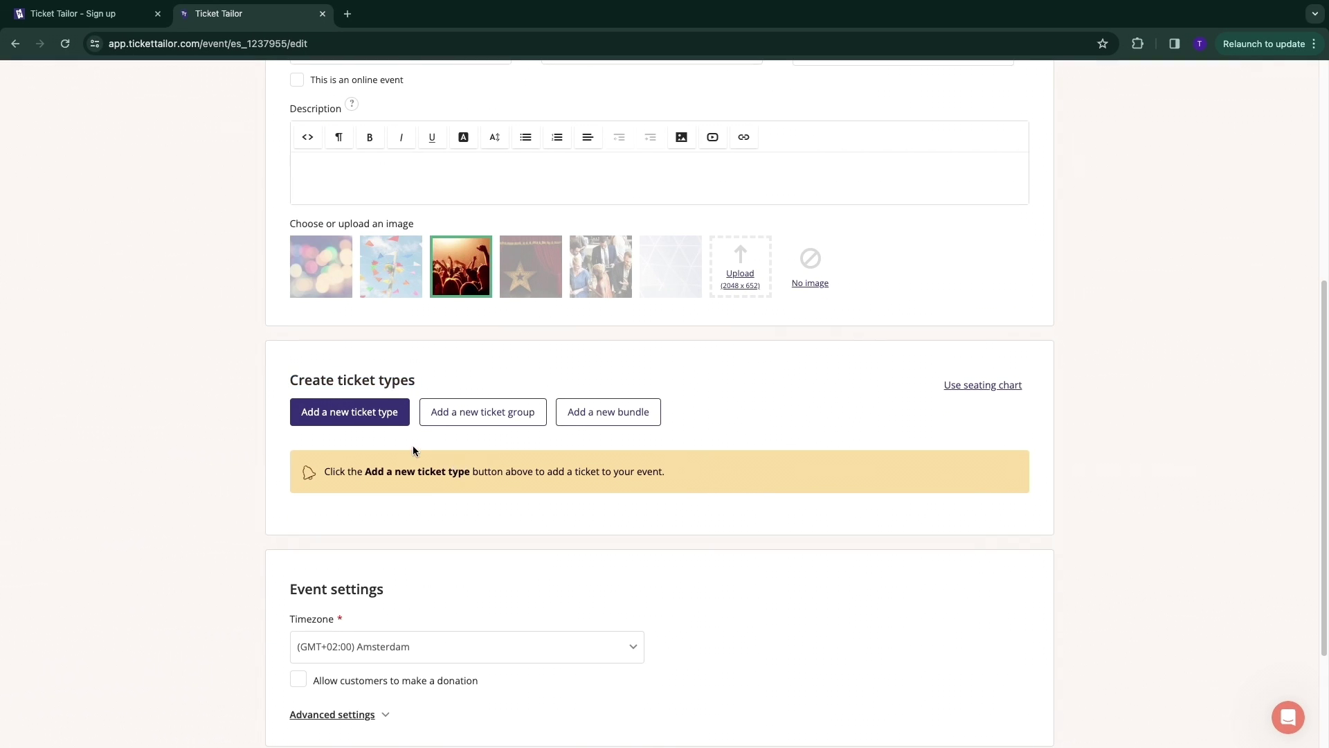
pyautogui.click(340, 410)
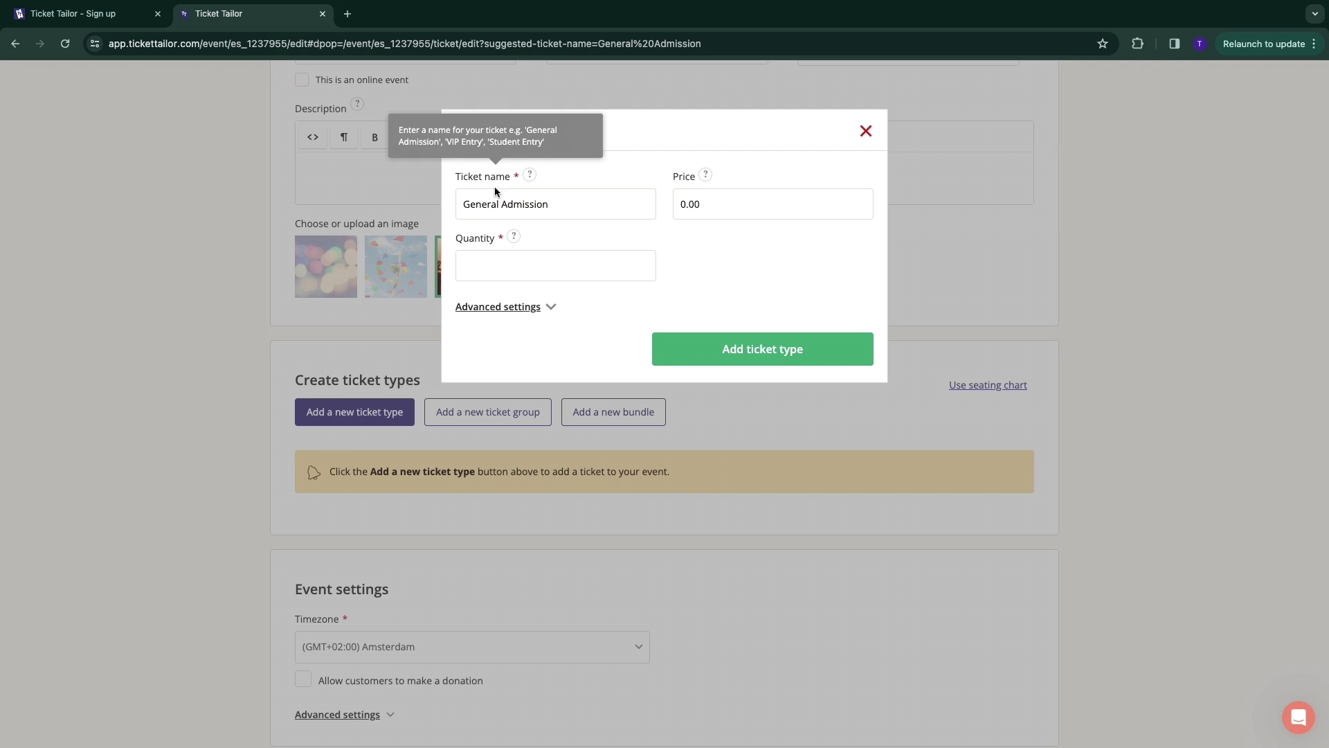
pyautogui.moveTo(577, 213); pyautogui.dragTo(368, 202)
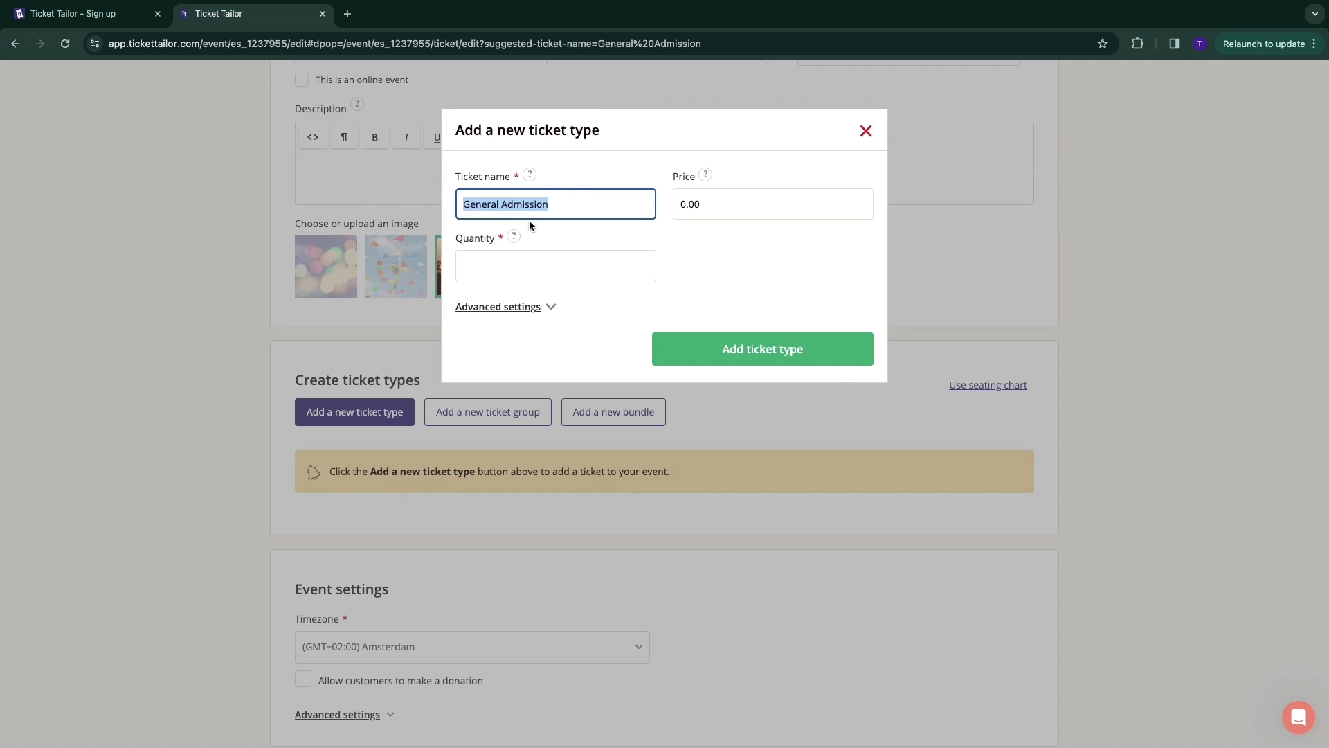
pyautogui.click(631, 173)
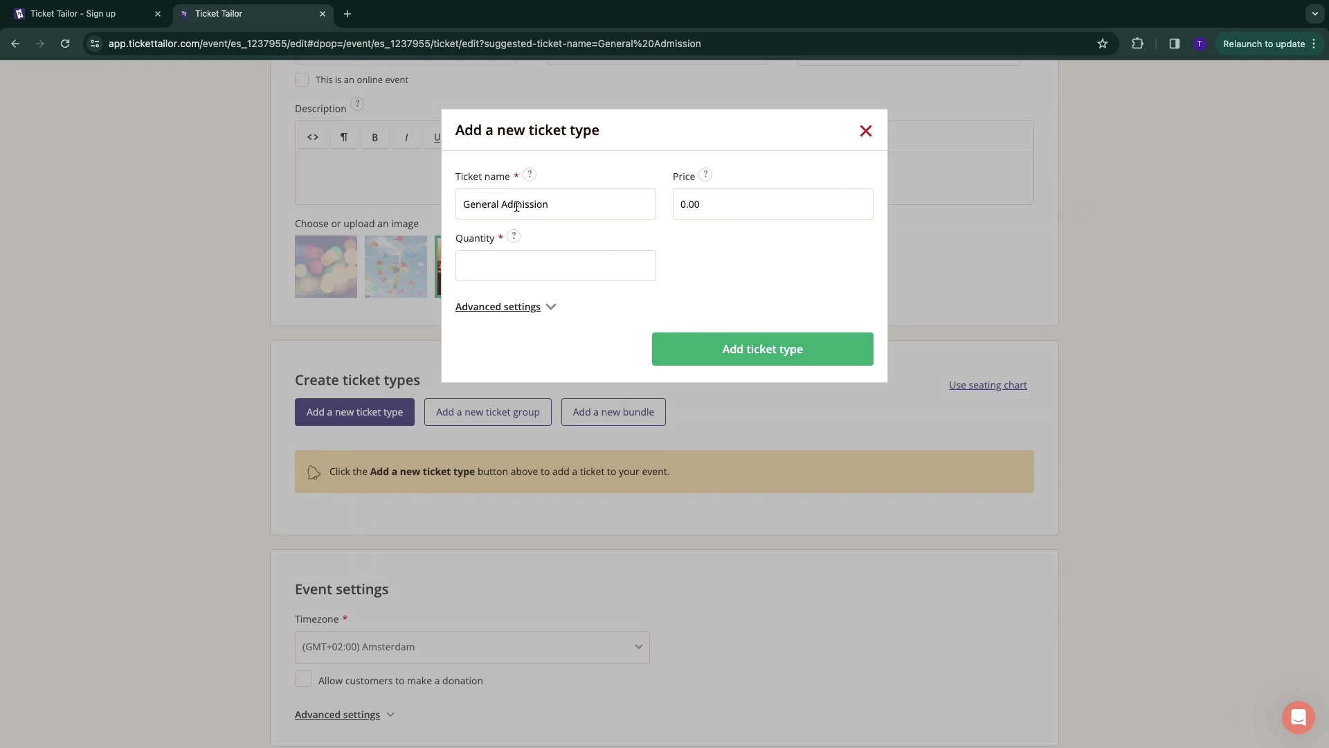
pyautogui.click(717, 211)
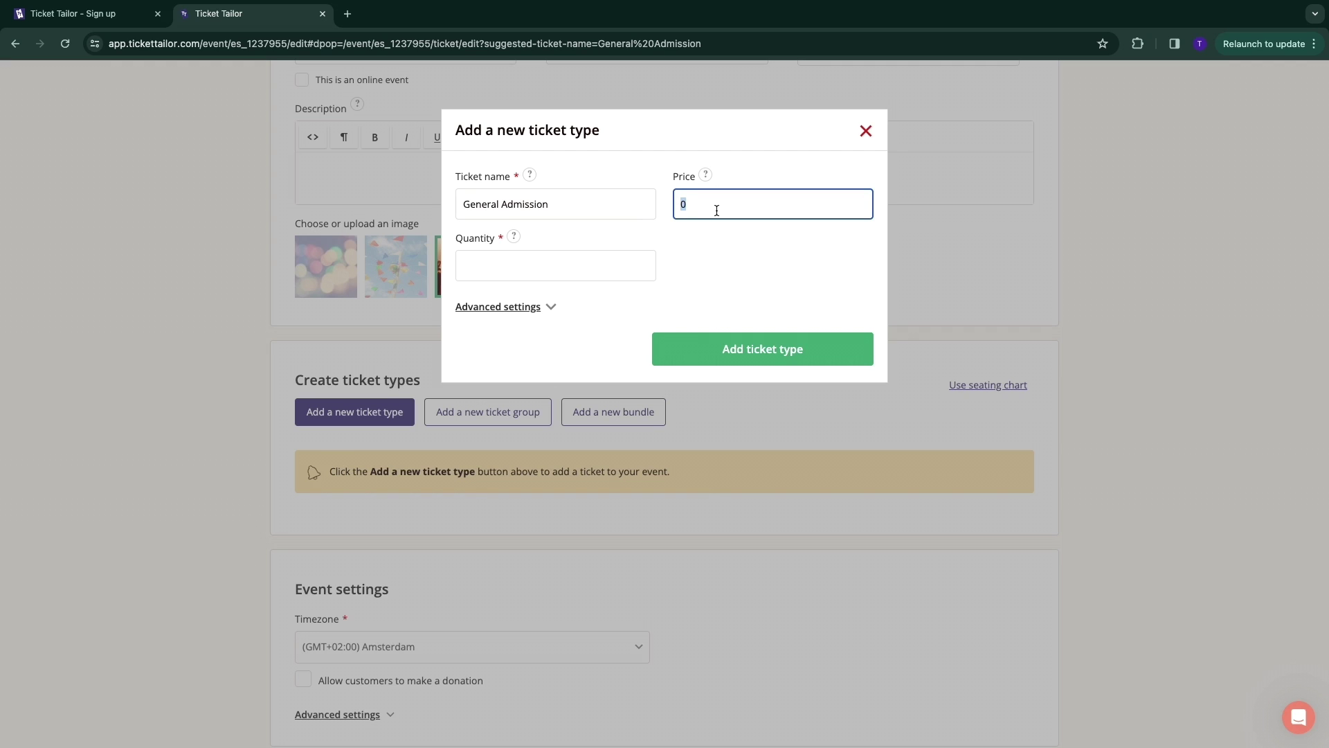
pyautogui.write('25')
pyautogui.click(734, 241)
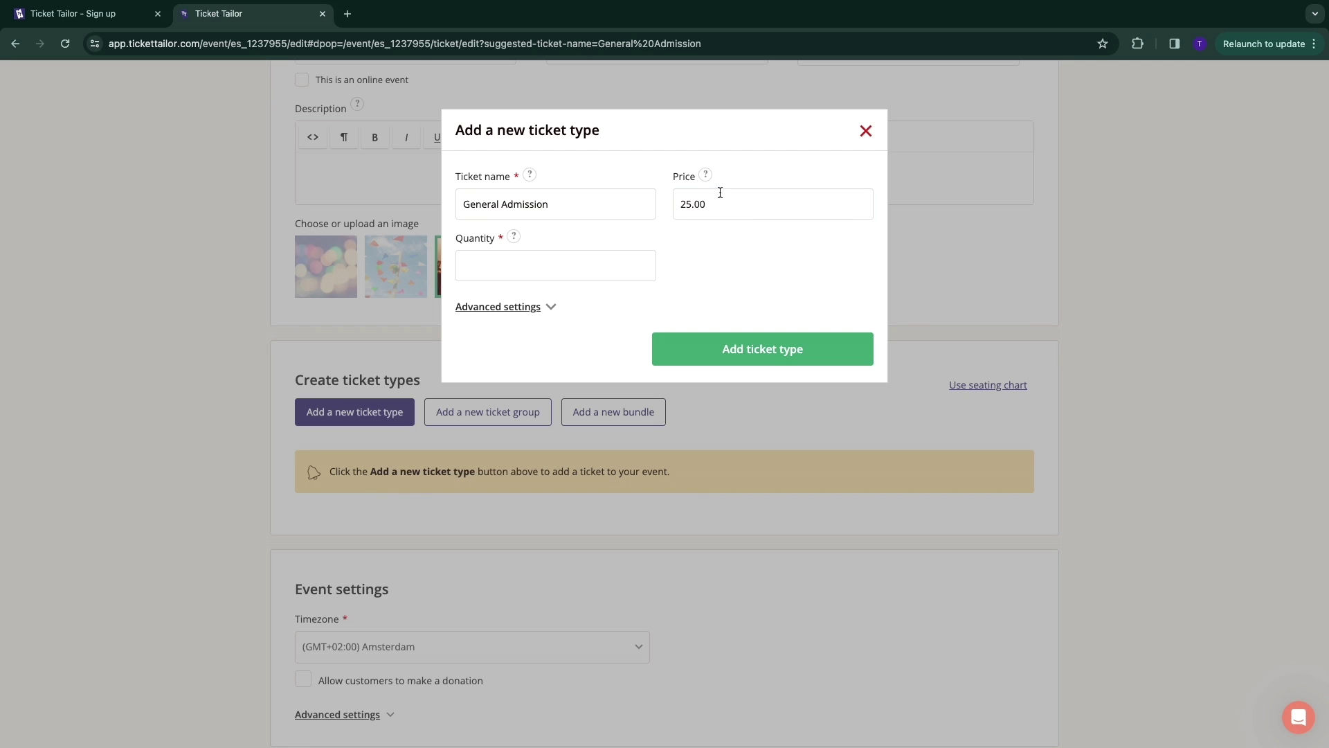
pyautogui.click(525, 273)
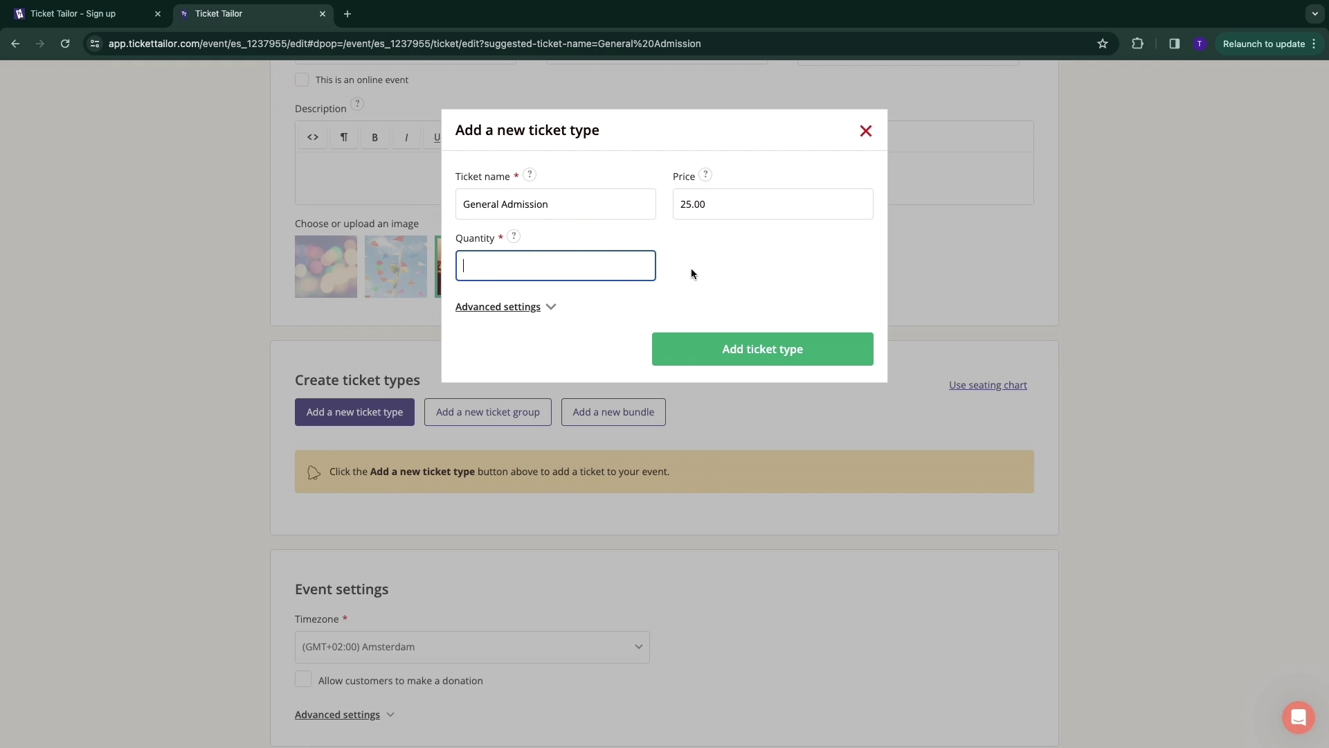
pyautogui.write('200')
# Set the ticket's maximum per order to 10 in its advanced settings, keeping the status On sale, and add the ticket type
pyautogui.click(495, 310)
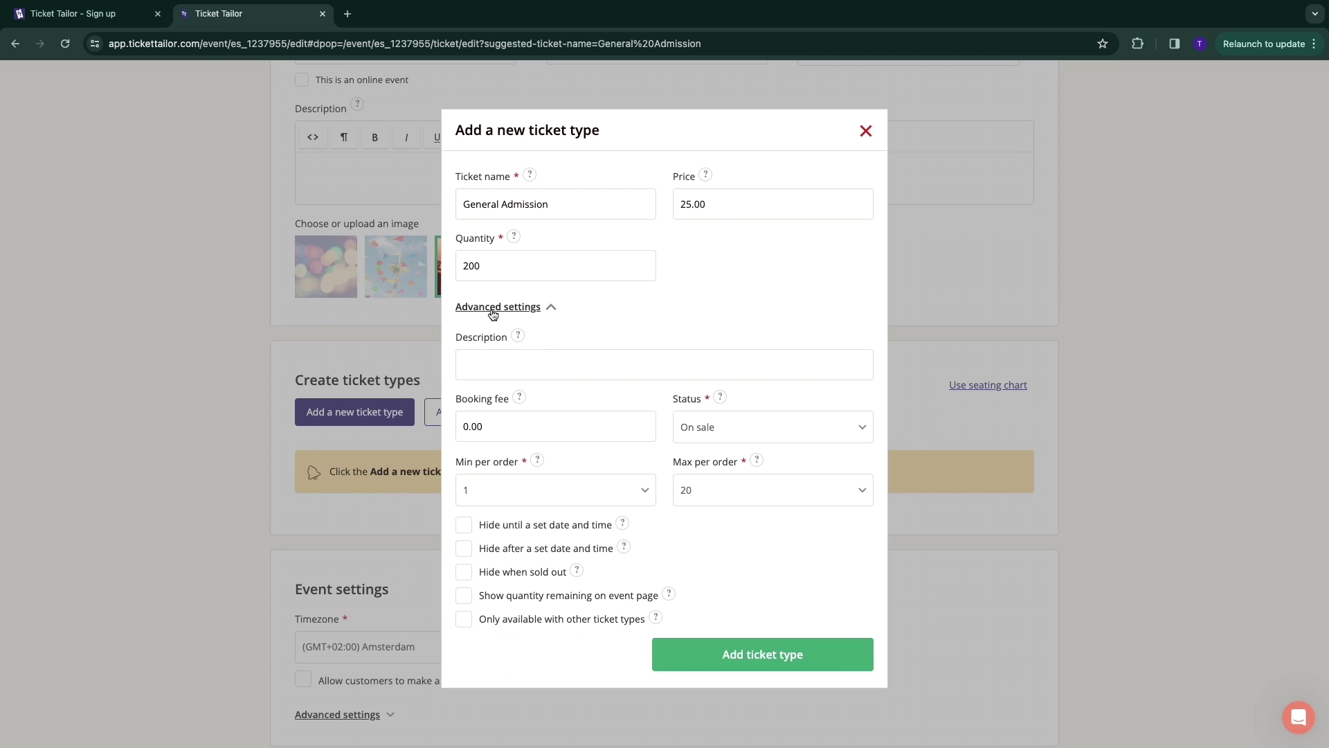
pyautogui.moveTo(496, 338); pyautogui.dragTo(504, 338)
pyautogui.click(504, 353)
pyautogui.click(717, 434)
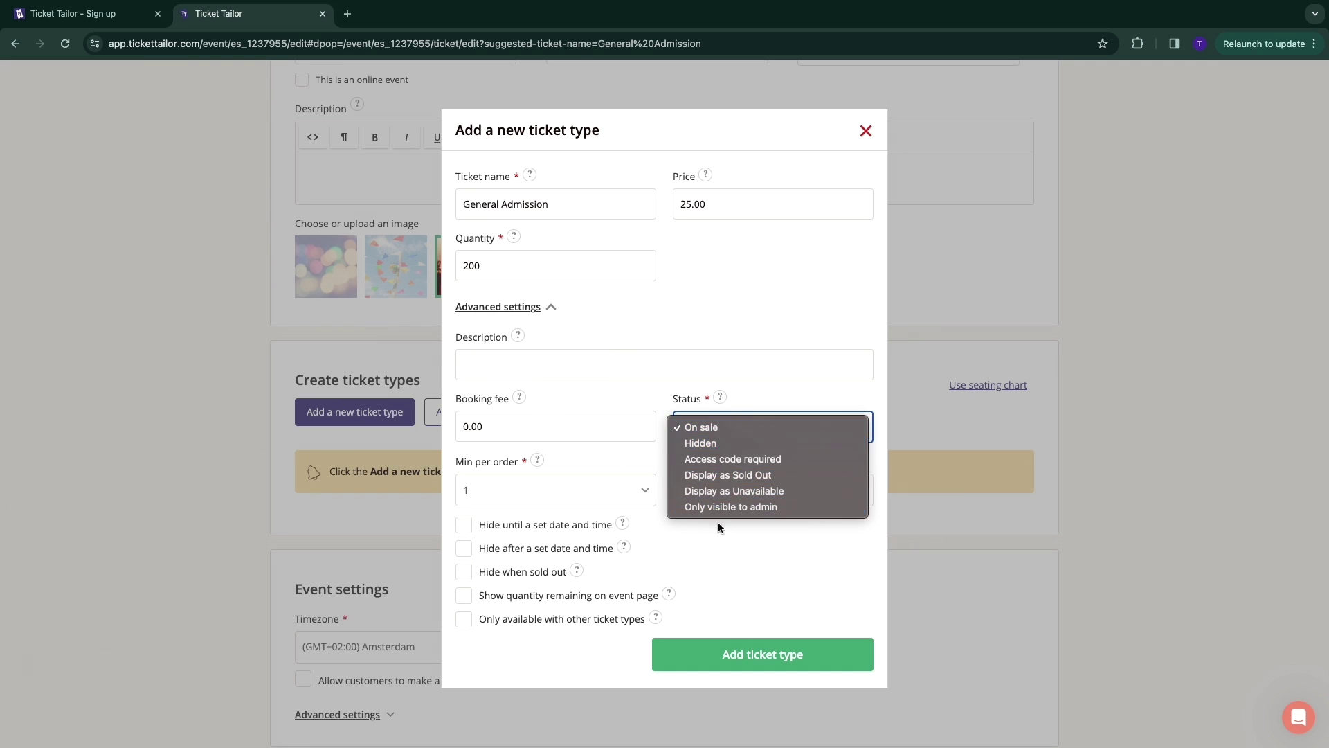
pyautogui.click(727, 343)
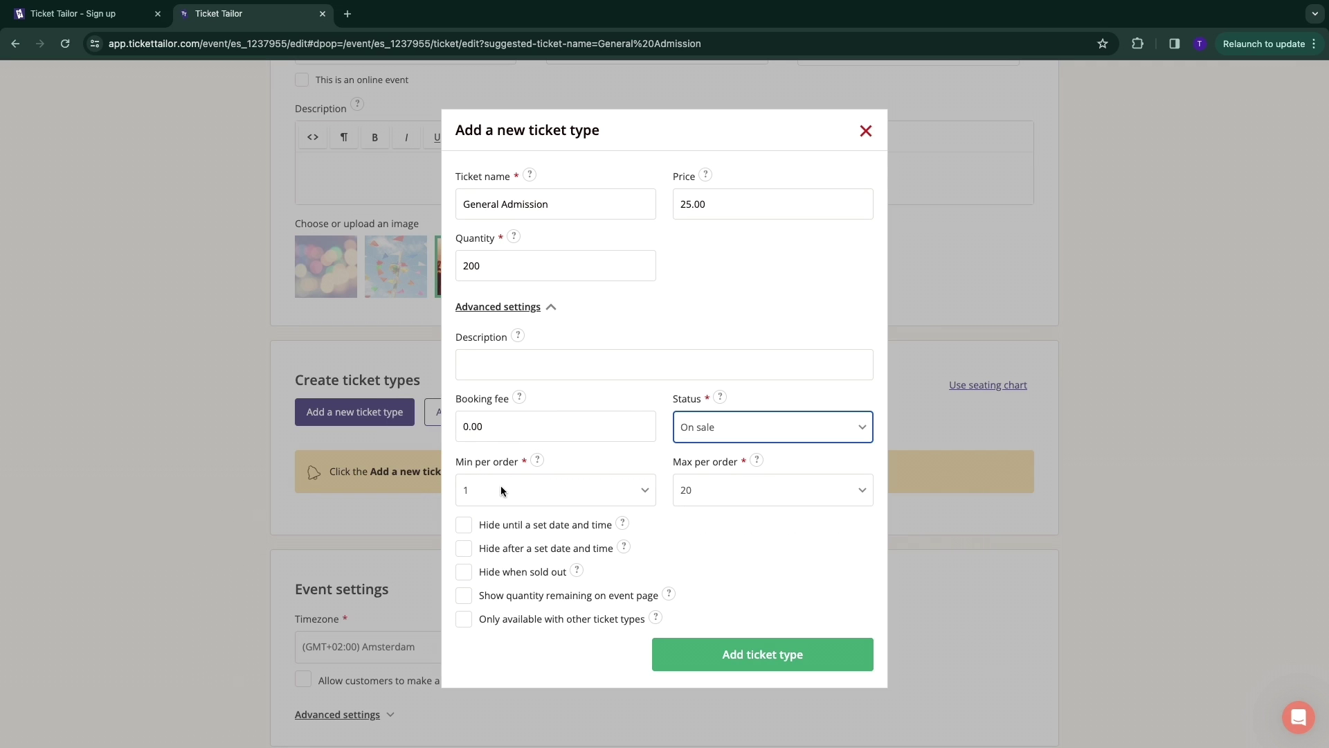
pyautogui.click(717, 496)
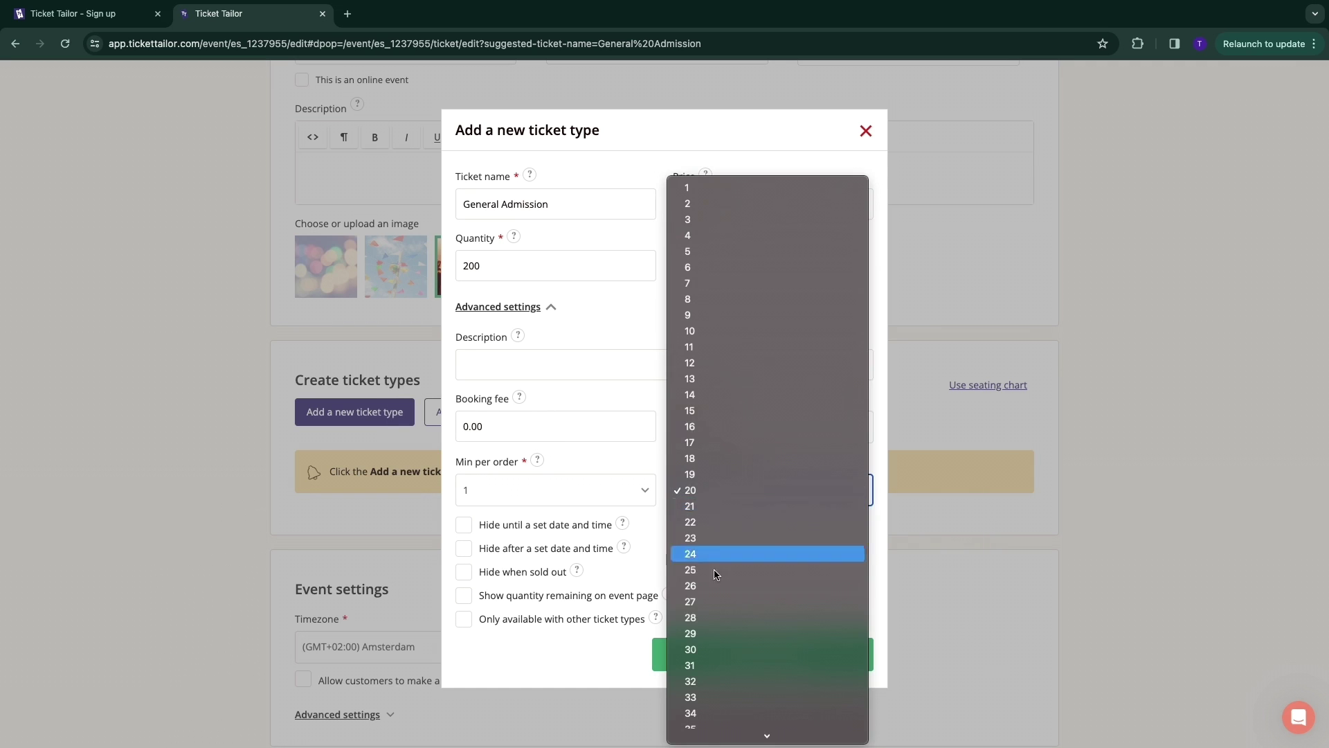
pyautogui.click(527, 474)
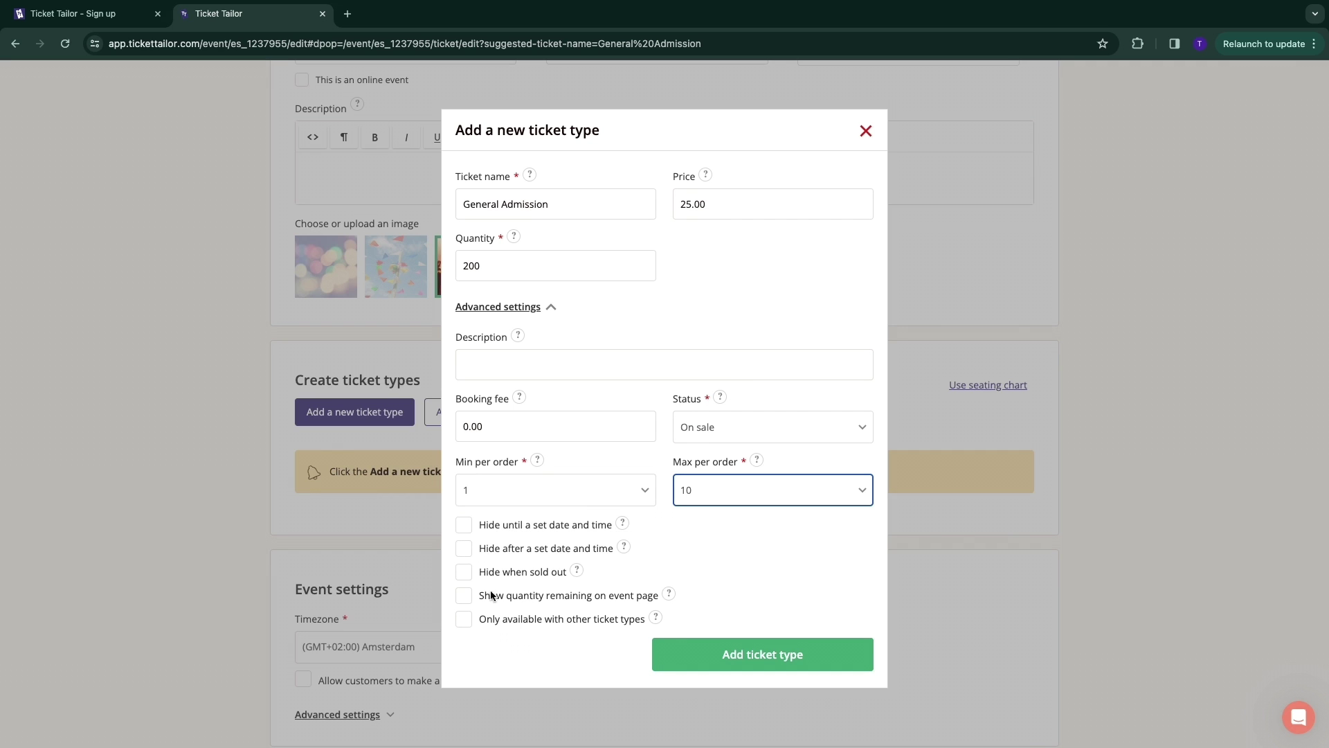
pyautogui.click(743, 660)
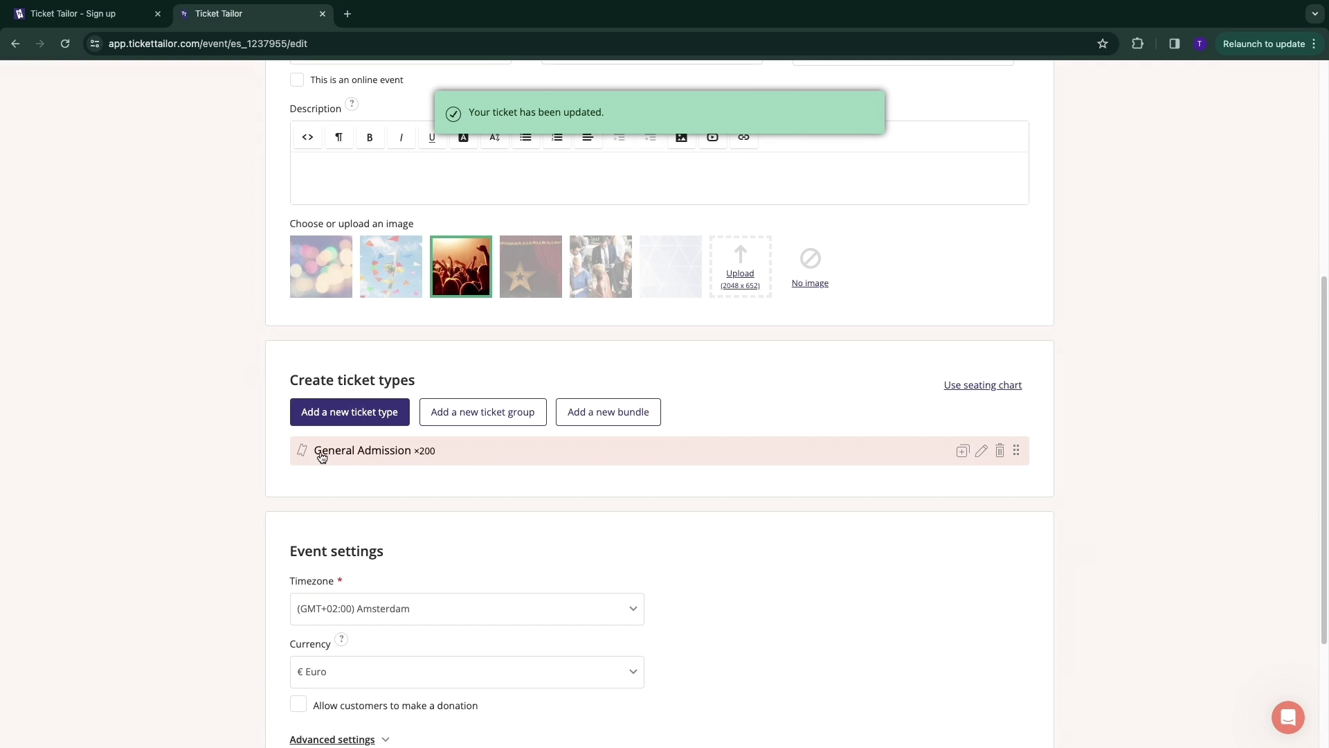
pyautogui.moveTo(369, 449); pyautogui.dragTo(423, 454)
pyautogui.click(346, 420)
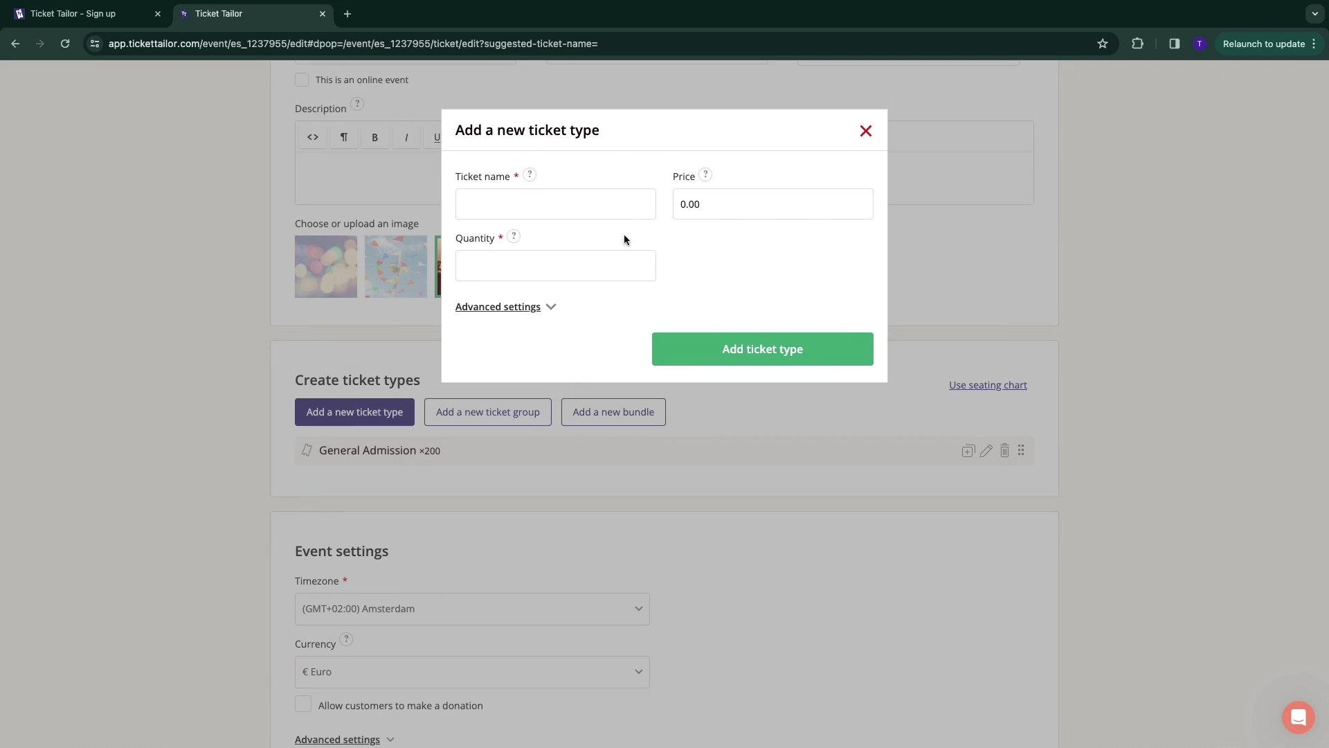
pyautogui.click(865, 131)
# Examine the seating chart options for the event and close them without creating a chart
pyautogui.click(971, 384)
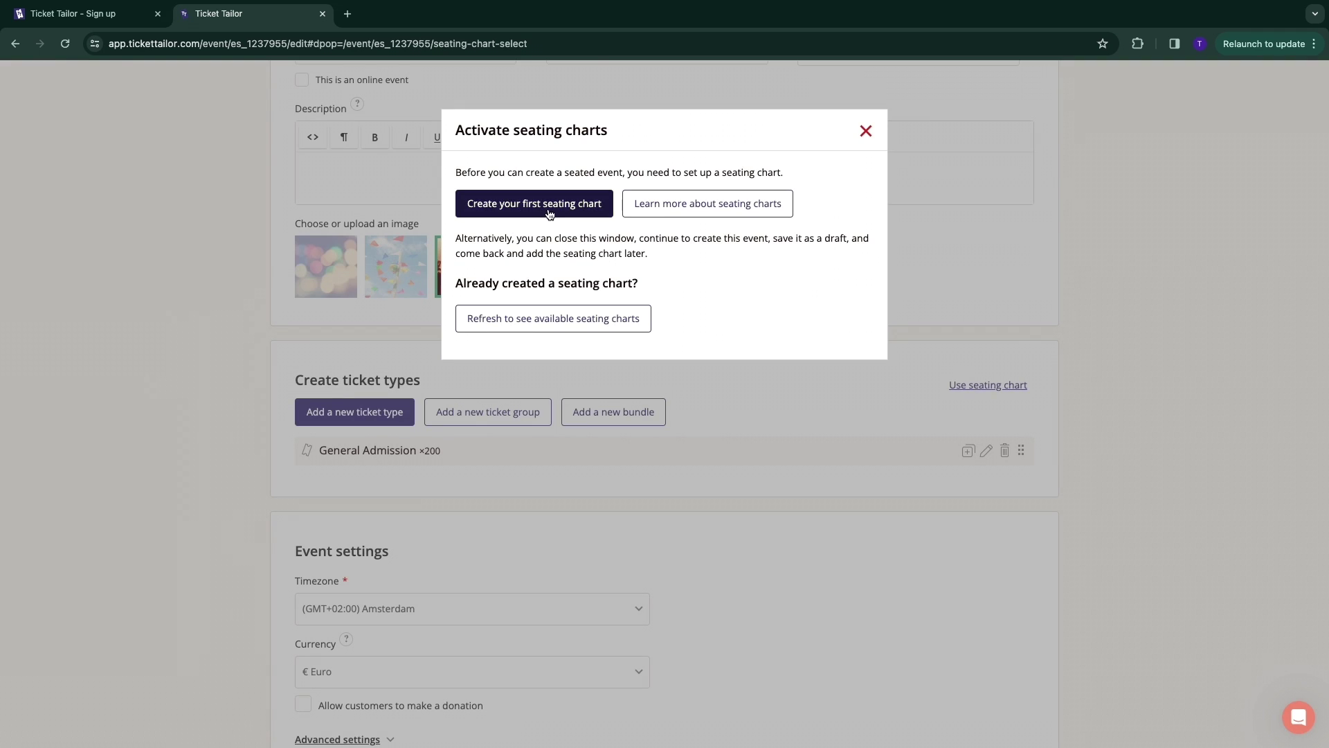
pyautogui.click(866, 131)
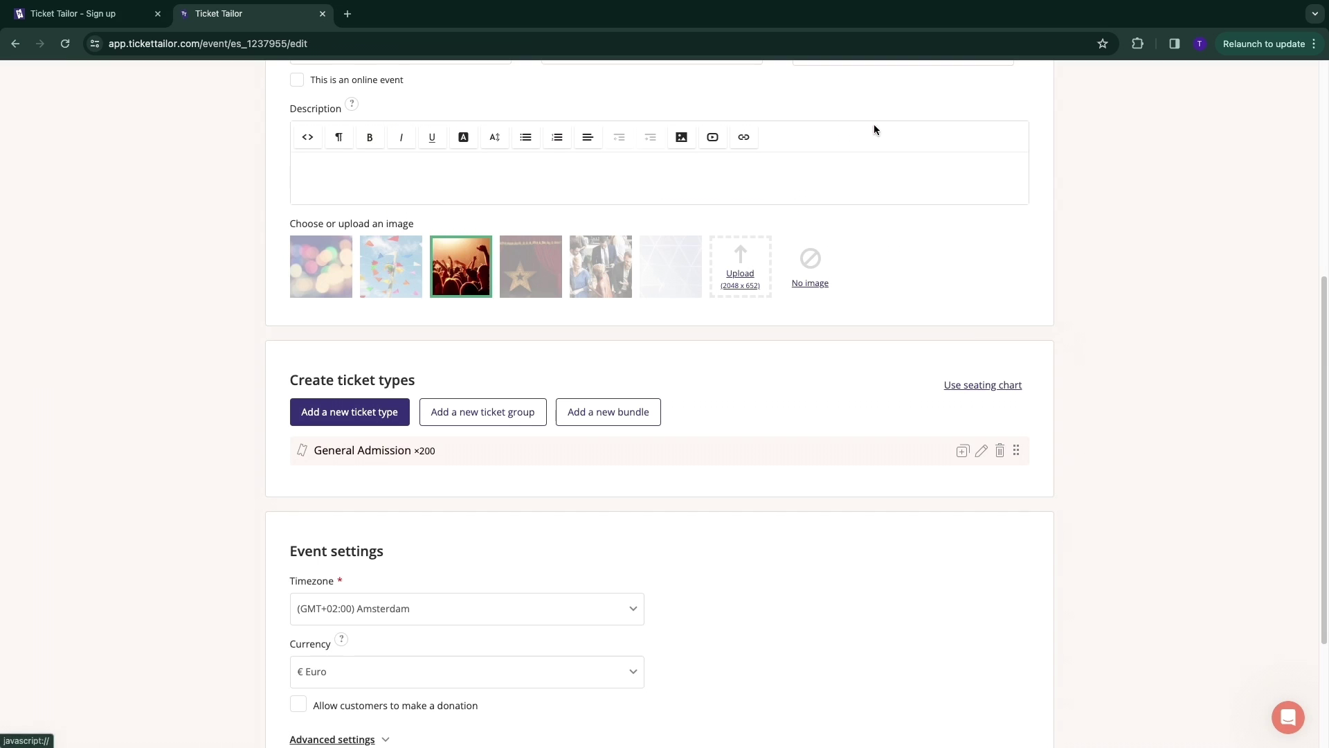
pyautogui.click(983, 386)
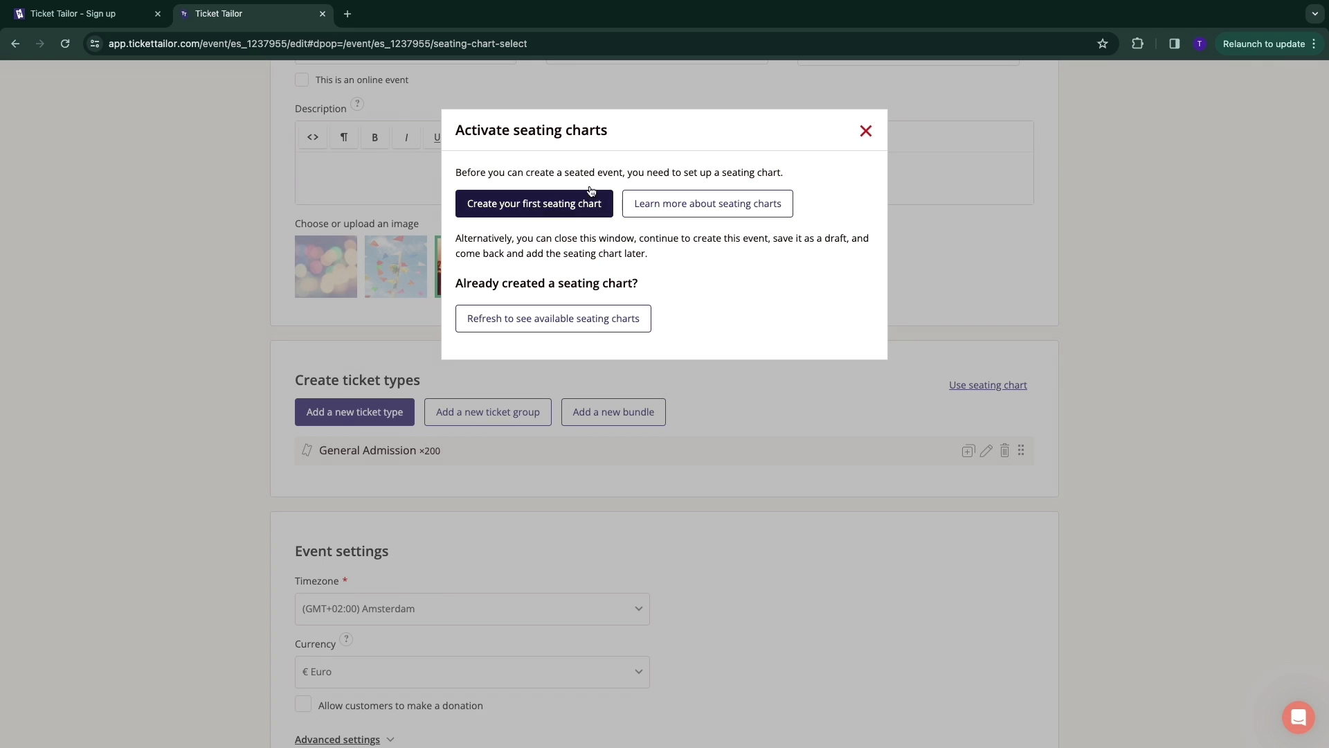
pyautogui.click(866, 131)
# Review the timezone, currency, donation and advanced event settings, leave them at their defaults and save the event
pyautogui.scroll(-5, 664, 415)
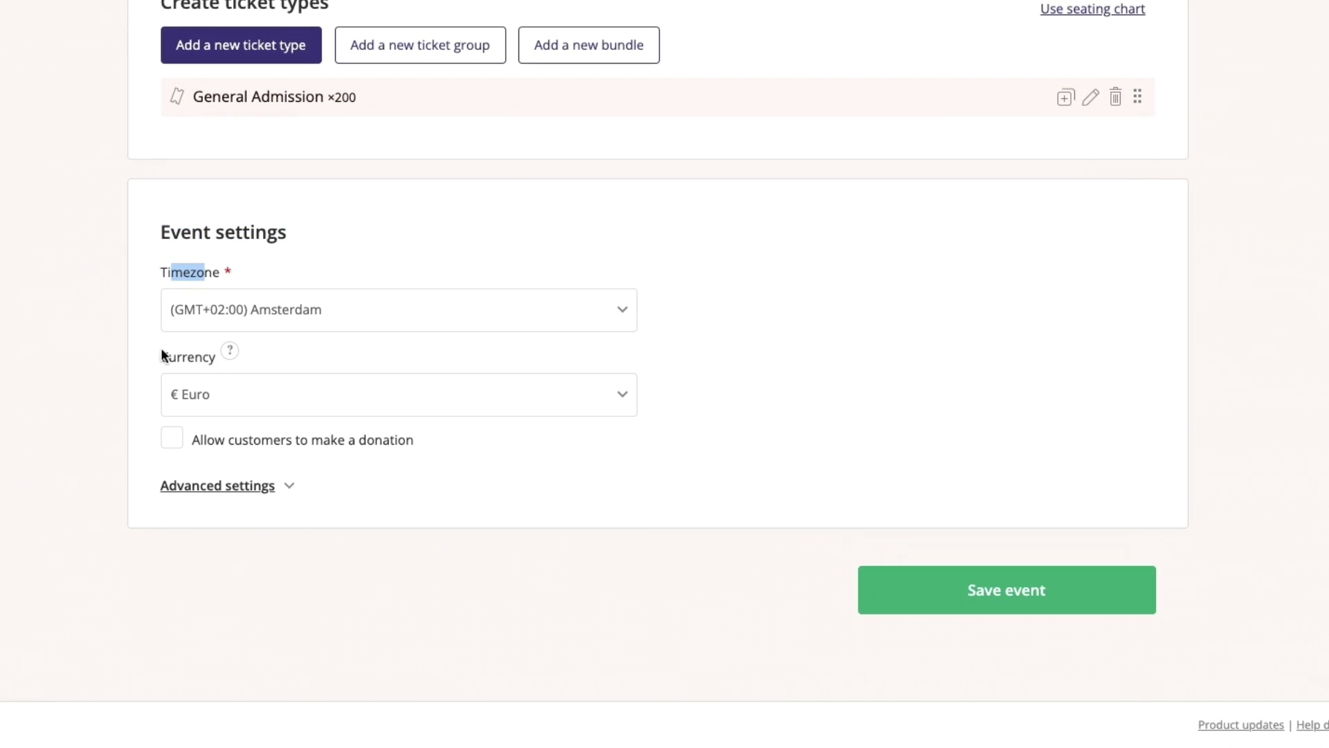
pyautogui.moveTo(175, 443); pyautogui.dragTo(367, 443)
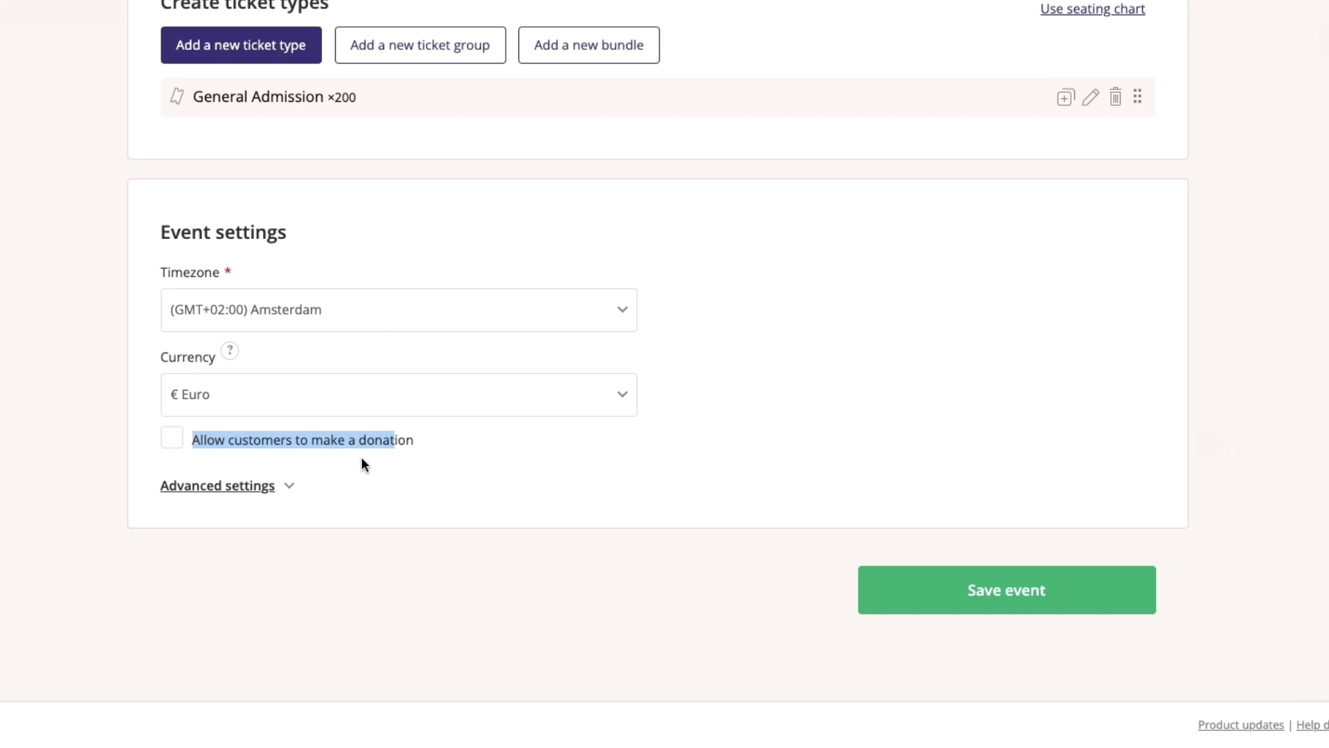
pyautogui.click(248, 484)
pyautogui.scroll(-5, 244, 509)
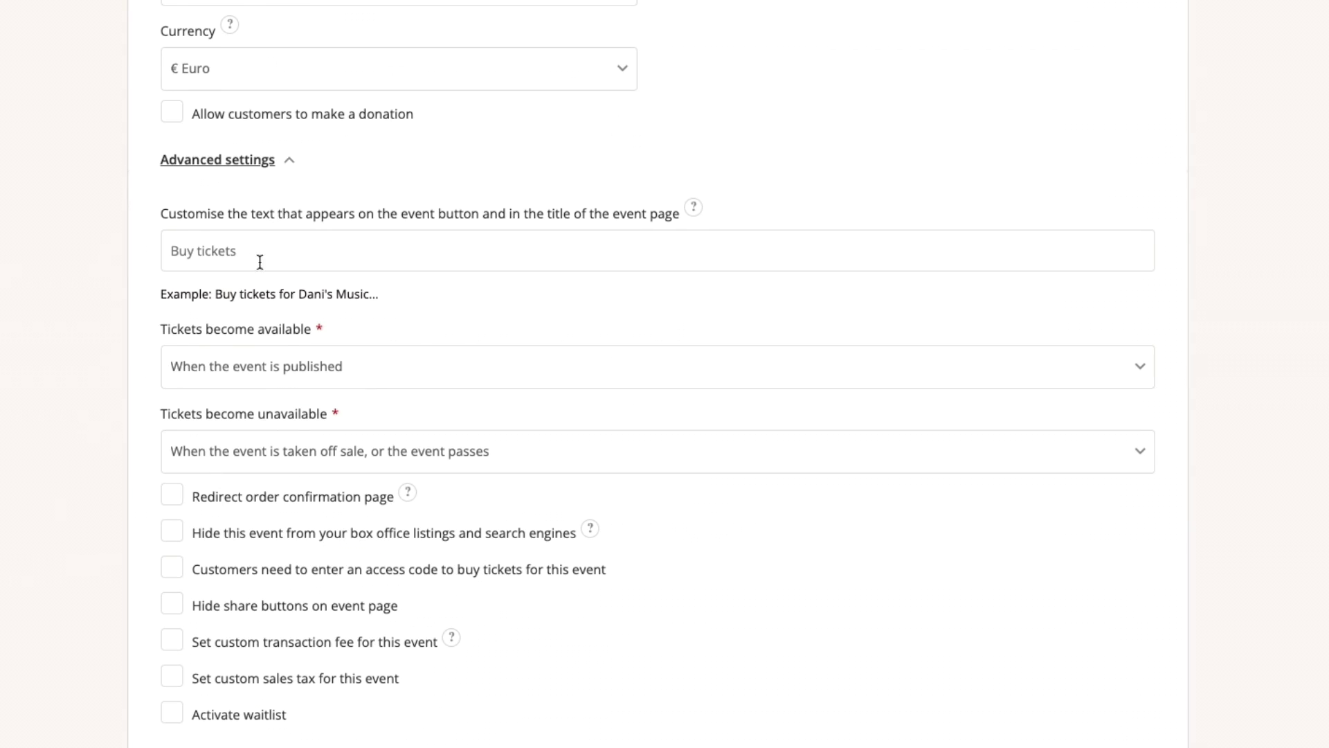
pyautogui.click(291, 258)
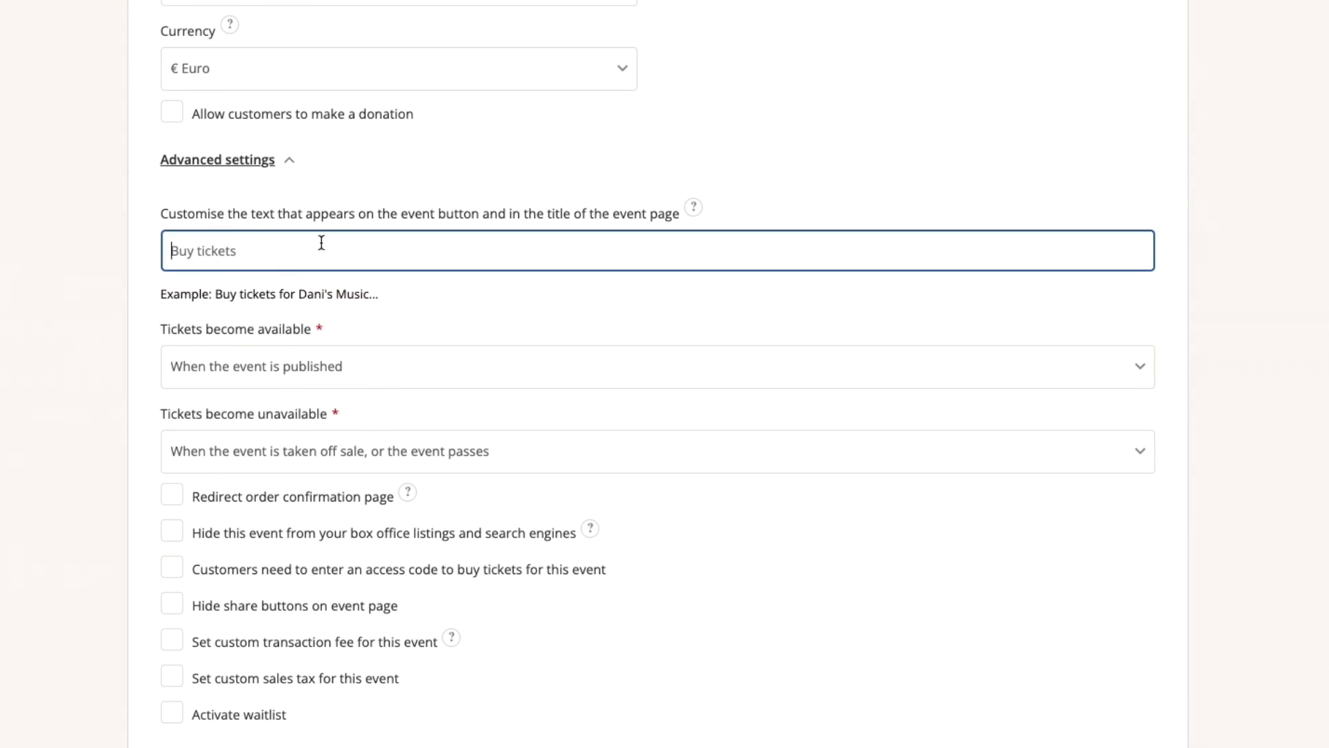
pyautogui.click(152, 270)
pyautogui.scroll(-3, 148, 440)
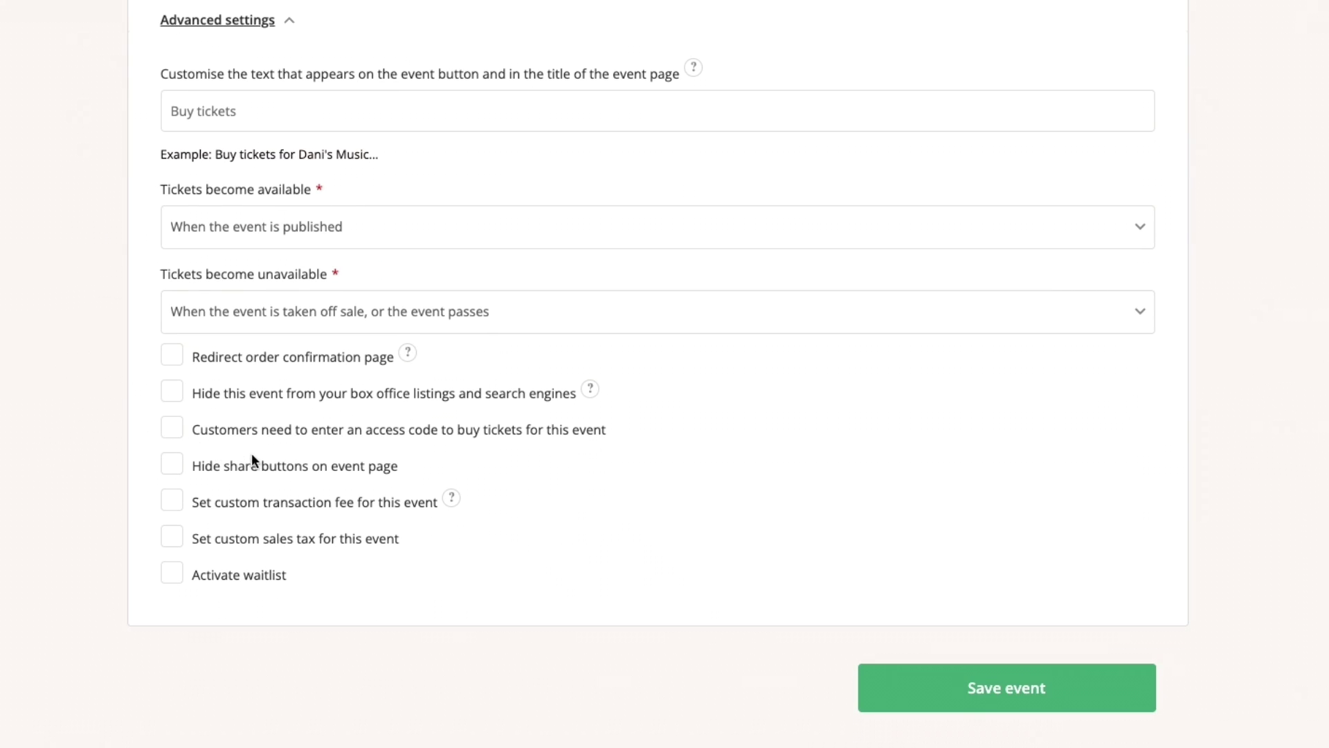
pyautogui.scroll(4, 355, 440)
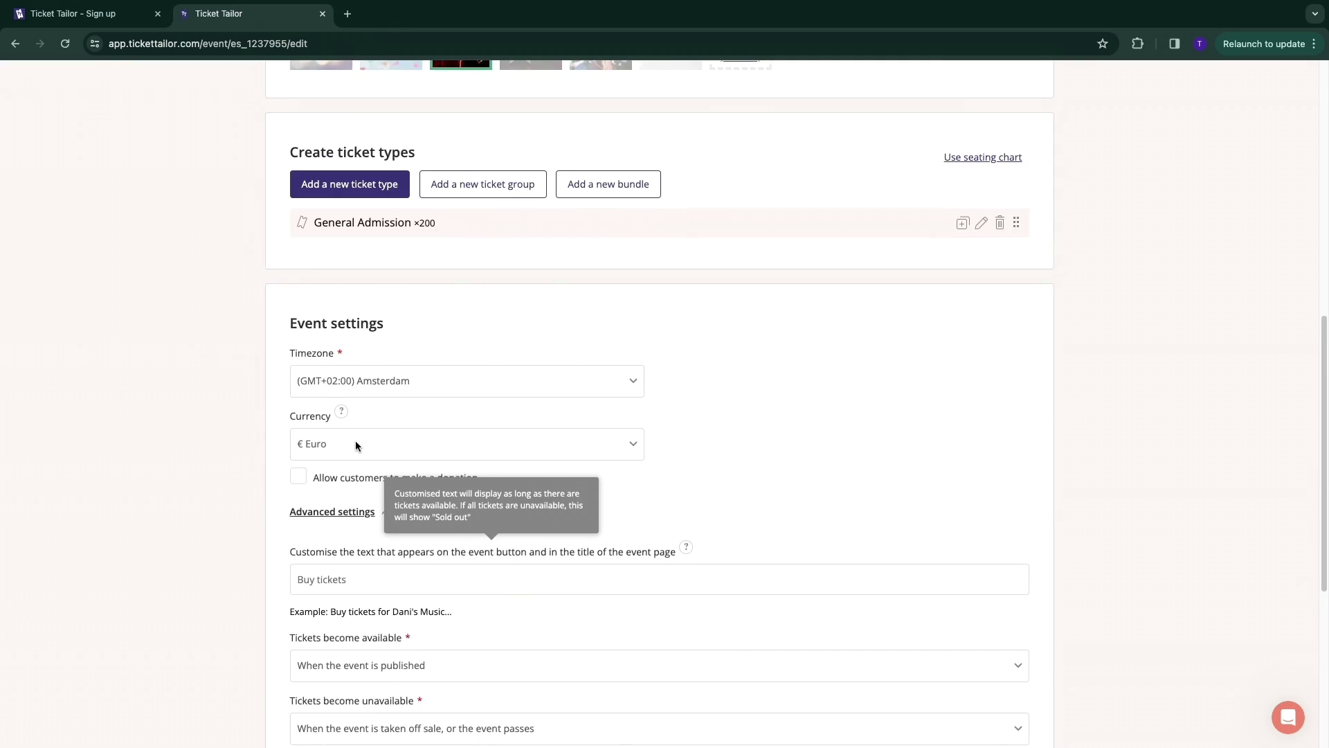
pyautogui.scroll(-4, 489, 466)
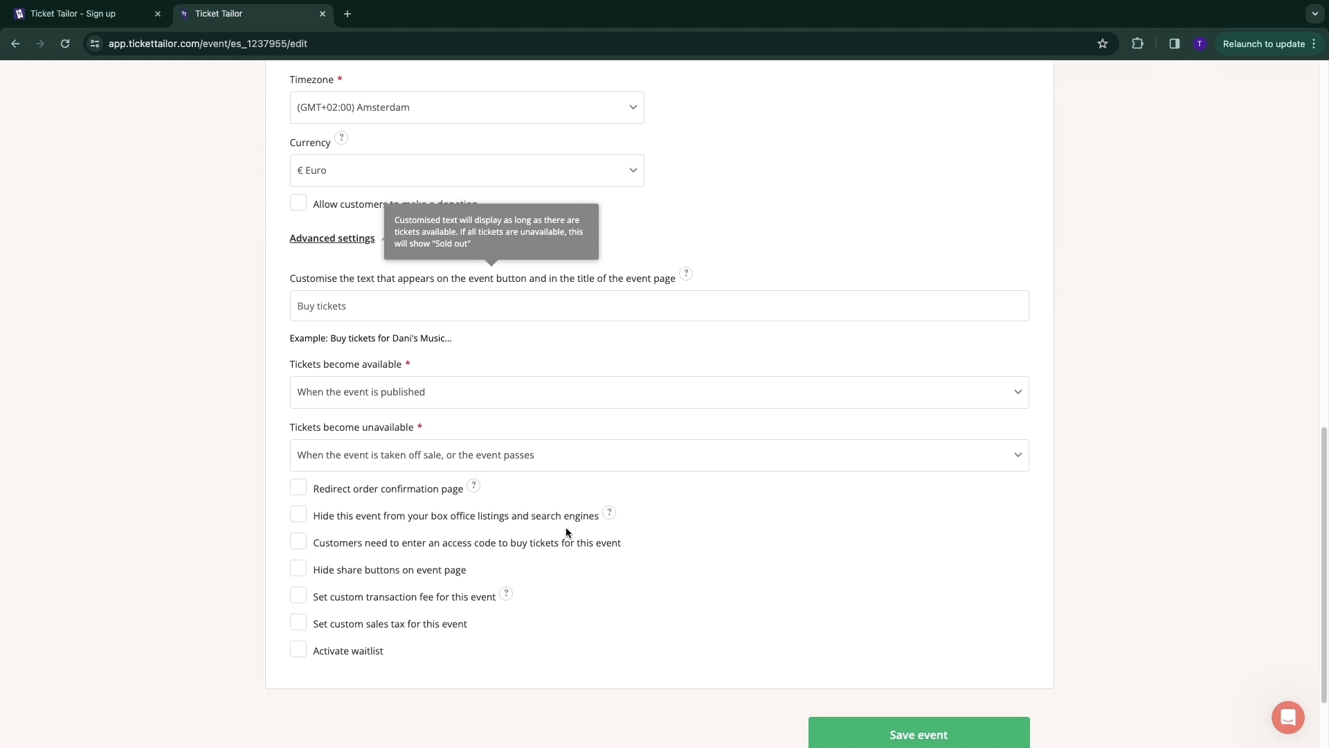
pyautogui.scroll(-1, 521, 557)
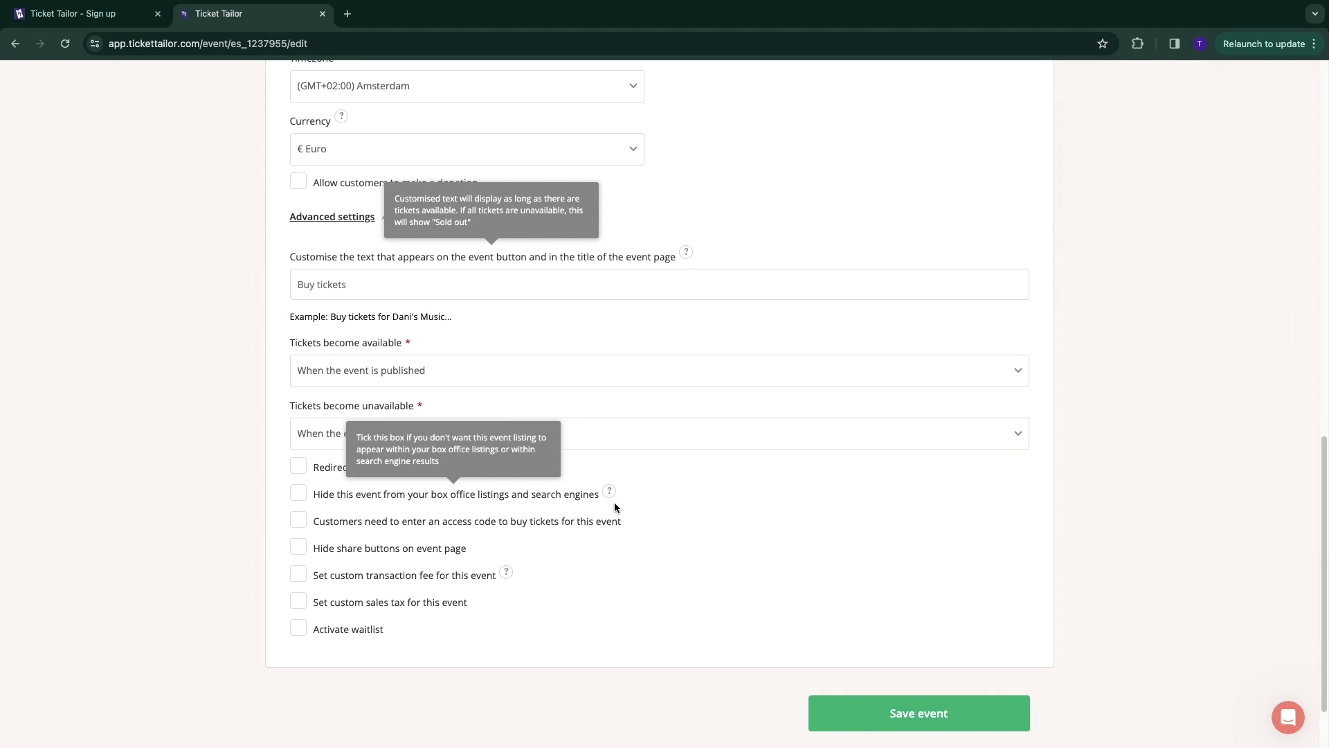
pyautogui.scroll(1, 533, 432)
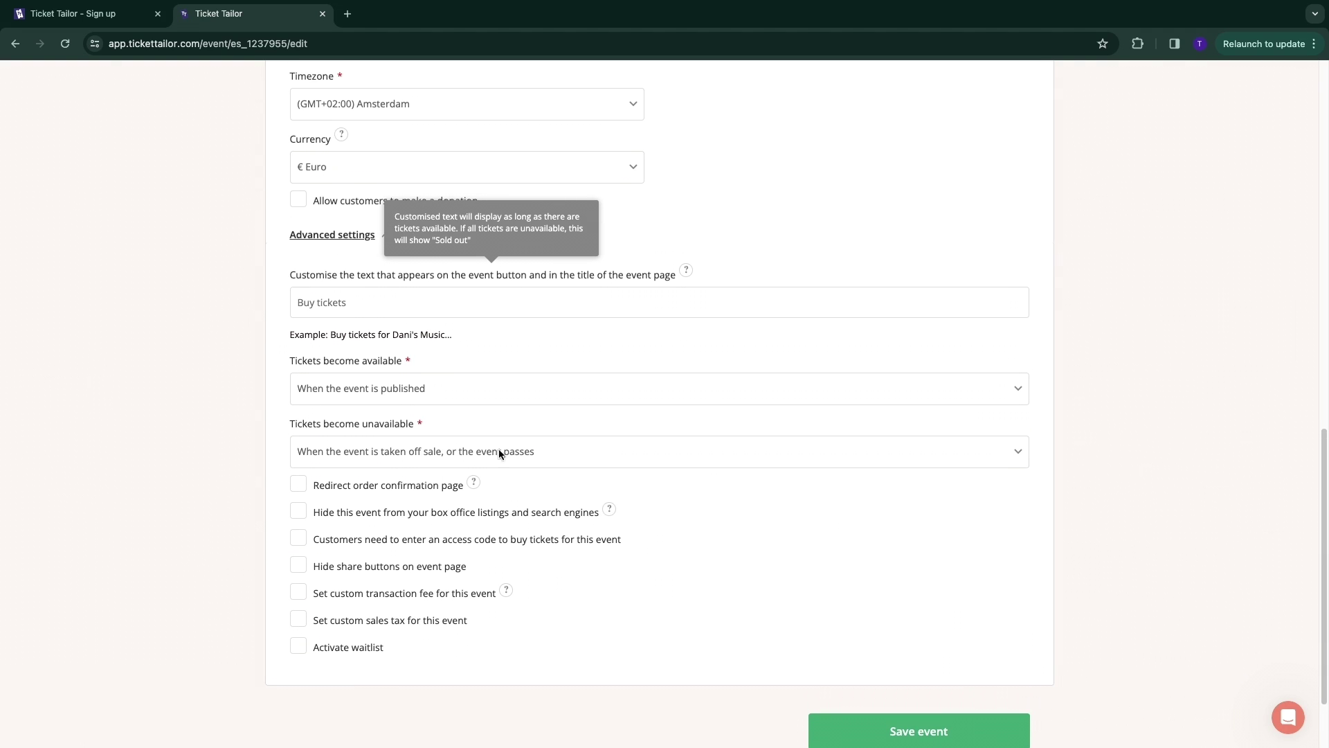
pyautogui.scroll(-2, 599, 525)
pyautogui.click(887, 638)
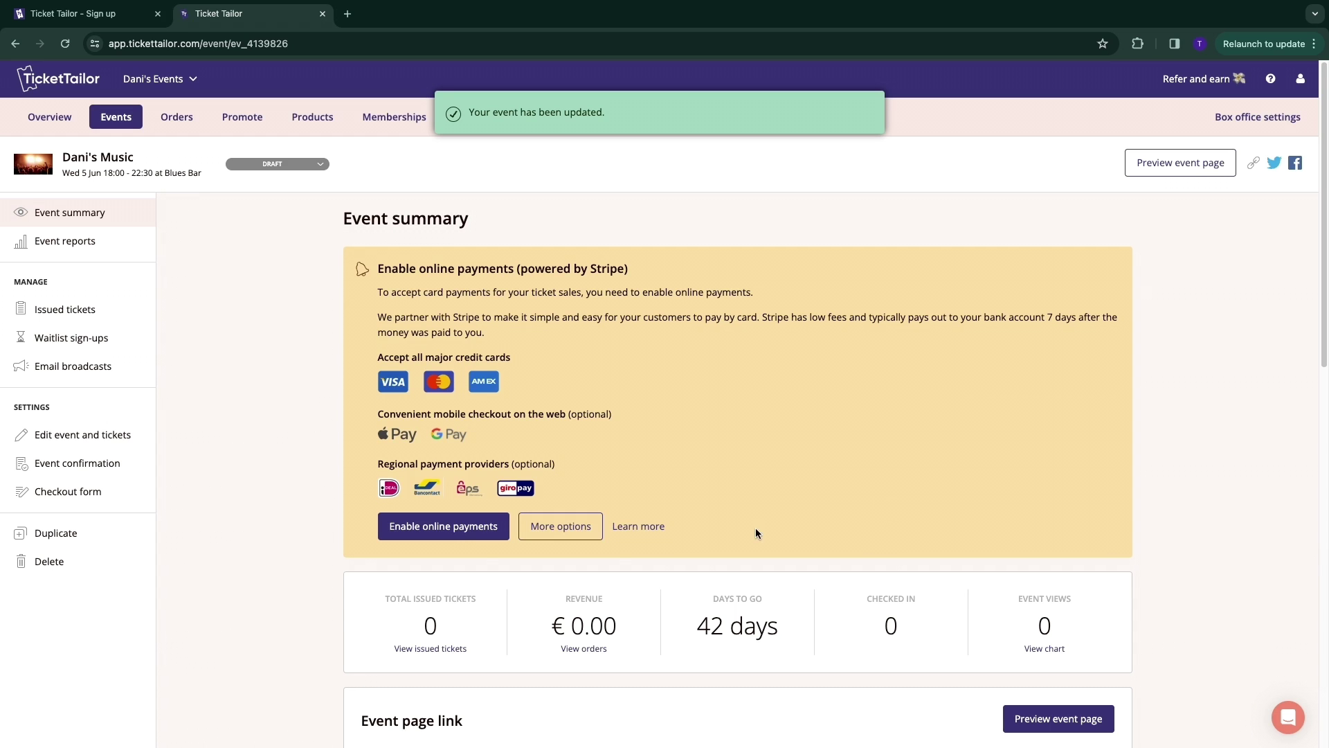
# Enable online payments through Stripe for new and existing upcoming events, keeping Credit / Debit card plus Apple Pay and Google Pay
pyautogui.click(454, 529)
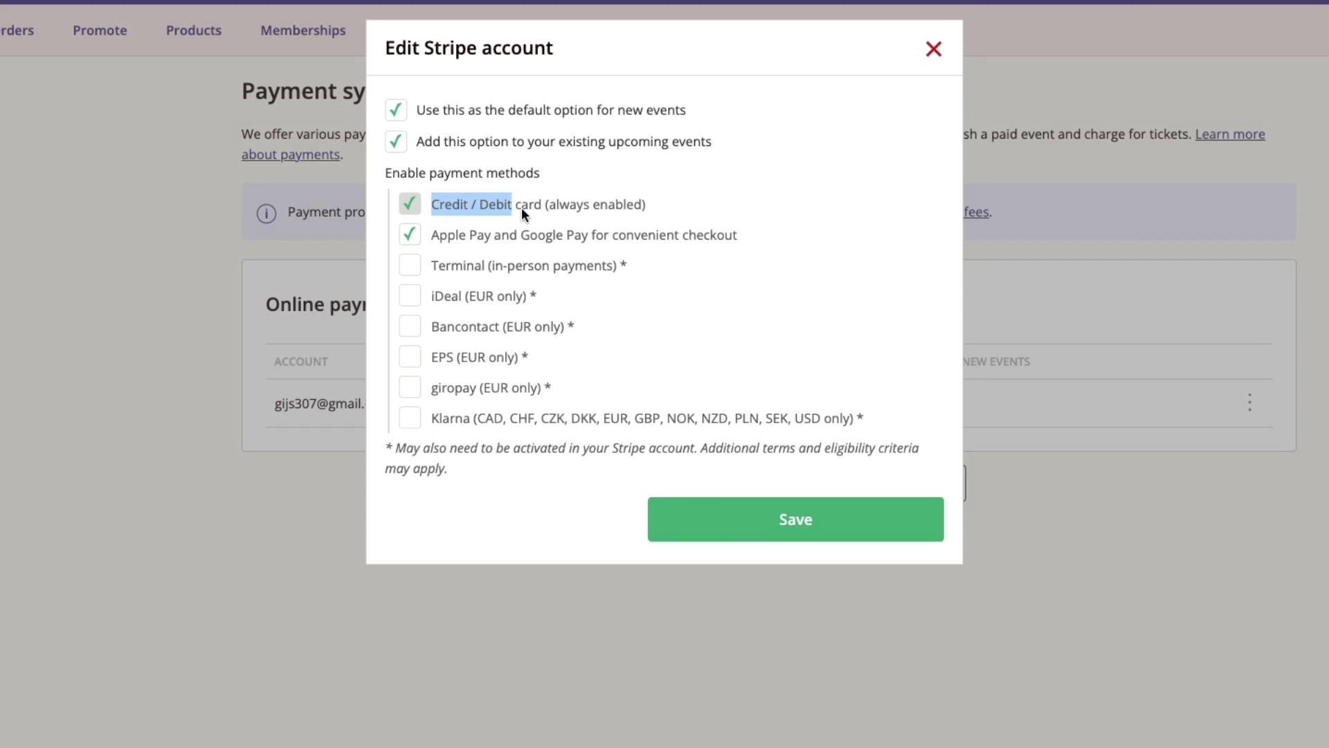
pyautogui.moveTo(521, 206); pyautogui.dragTo(590, 208)
pyautogui.moveTo(434, 239); pyautogui.dragTo(554, 236)
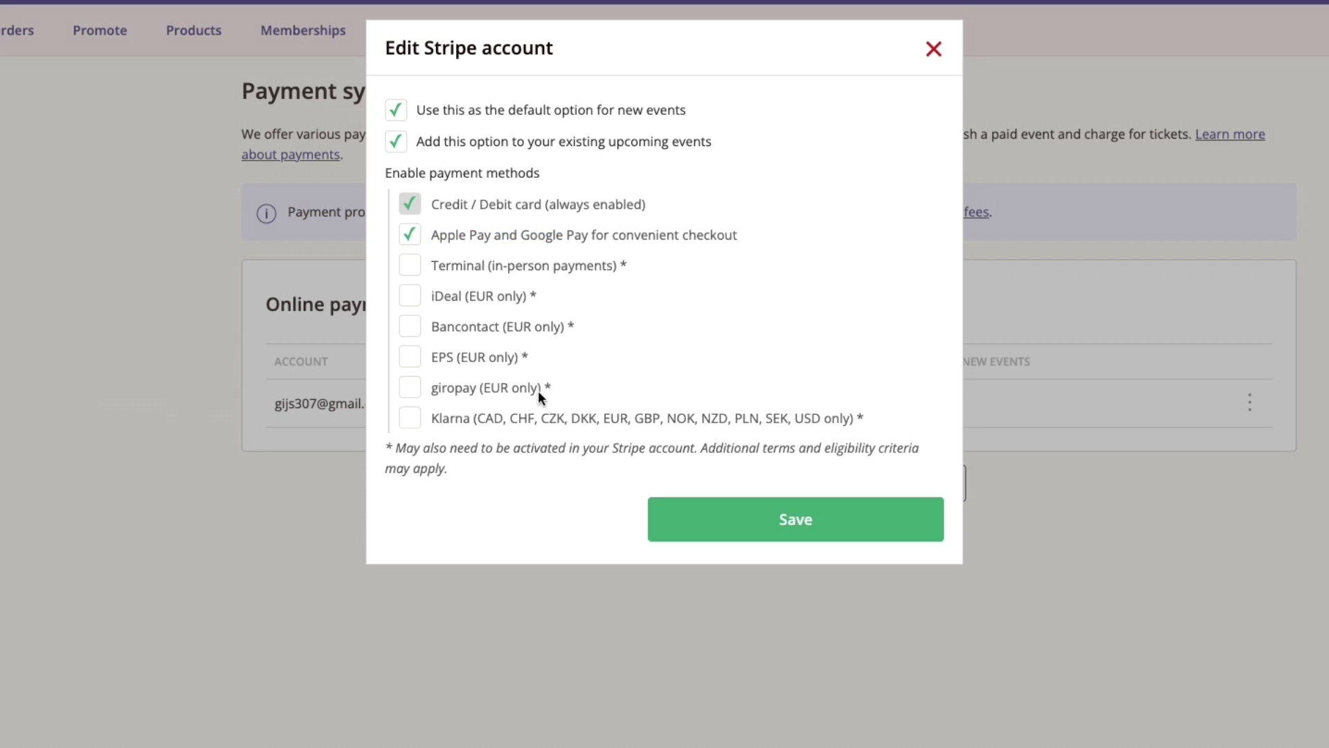
pyautogui.click(538, 390)
pyautogui.click(787, 516)
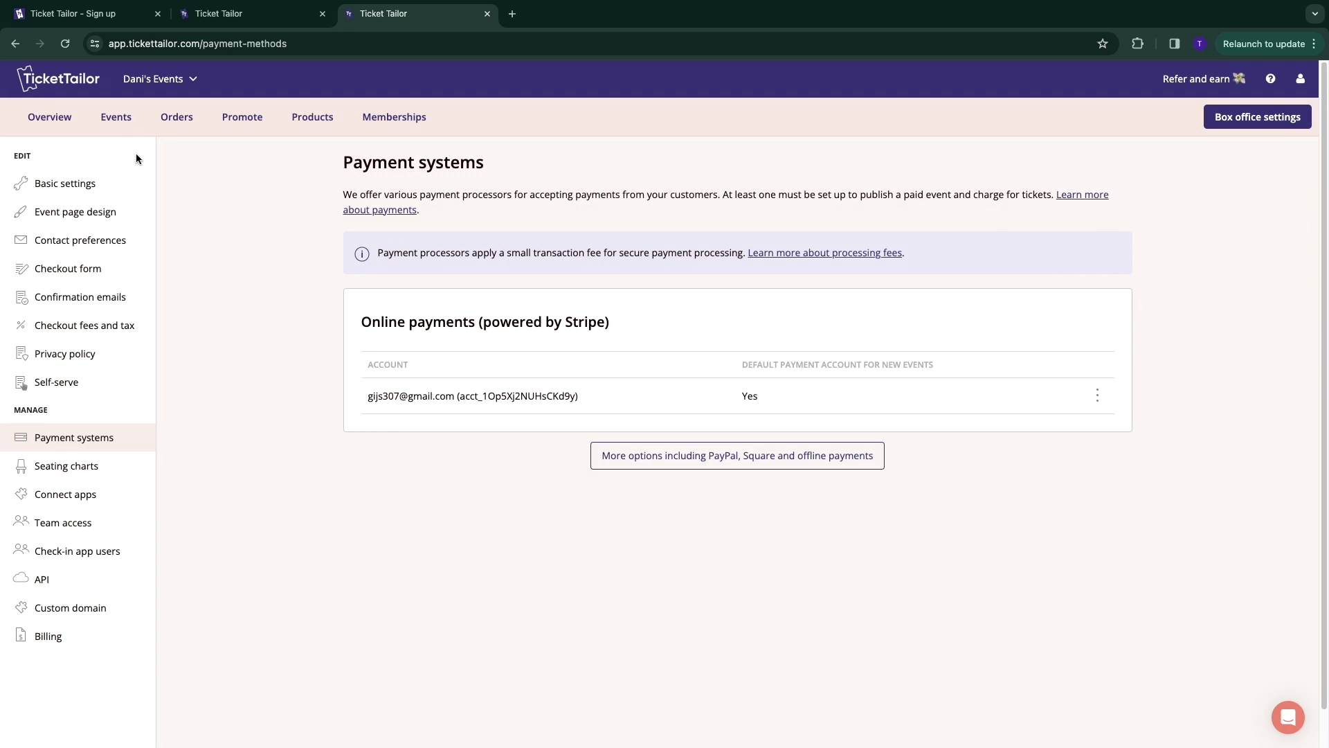
# Open the event page customisation from the overview checklist and preview the Event Page instead of the Listings Page
pyautogui.click(49, 116)
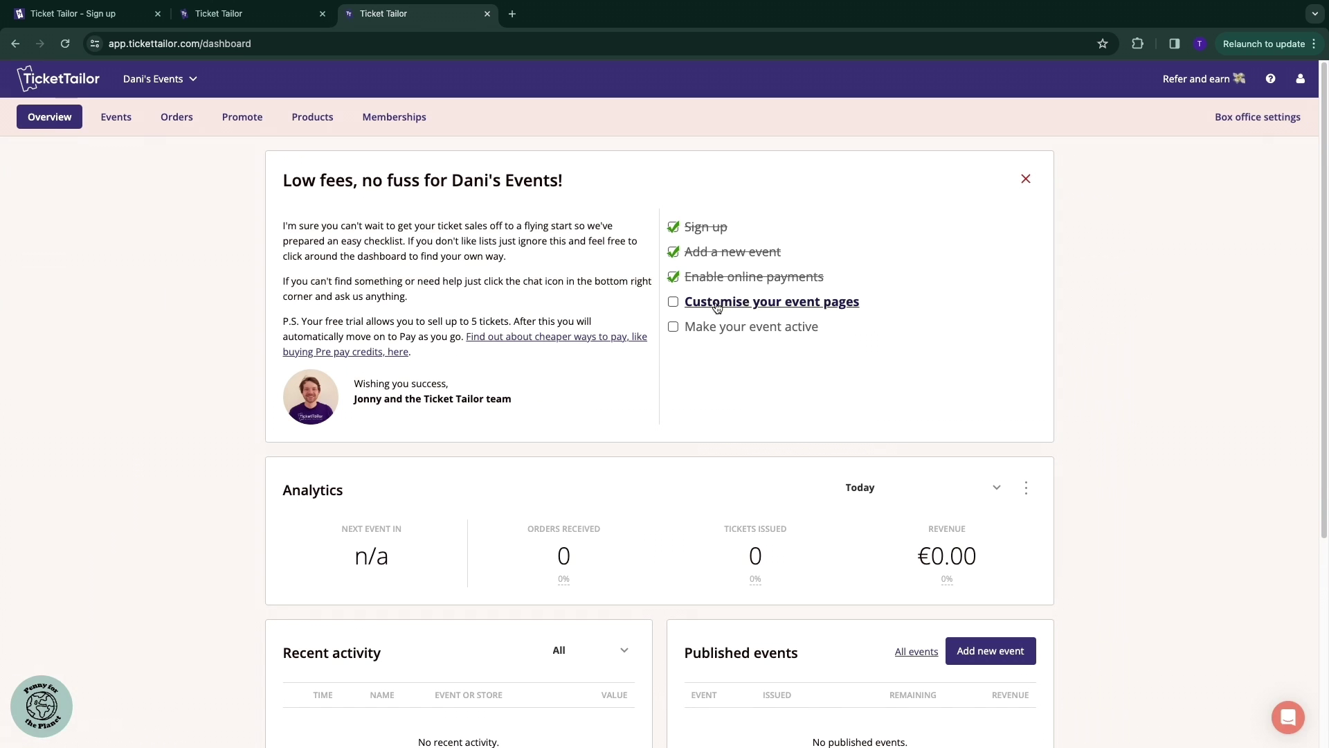
pyautogui.click(757, 311)
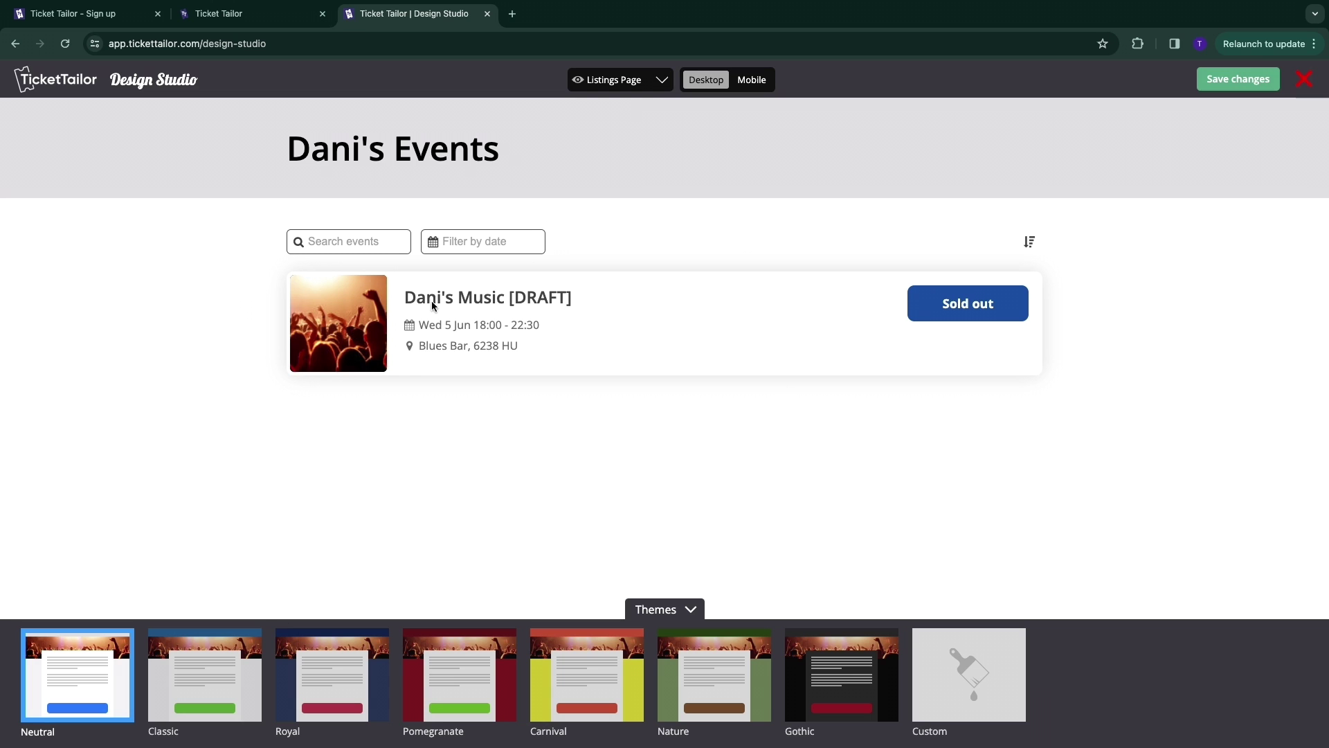
pyautogui.click(599, 82)
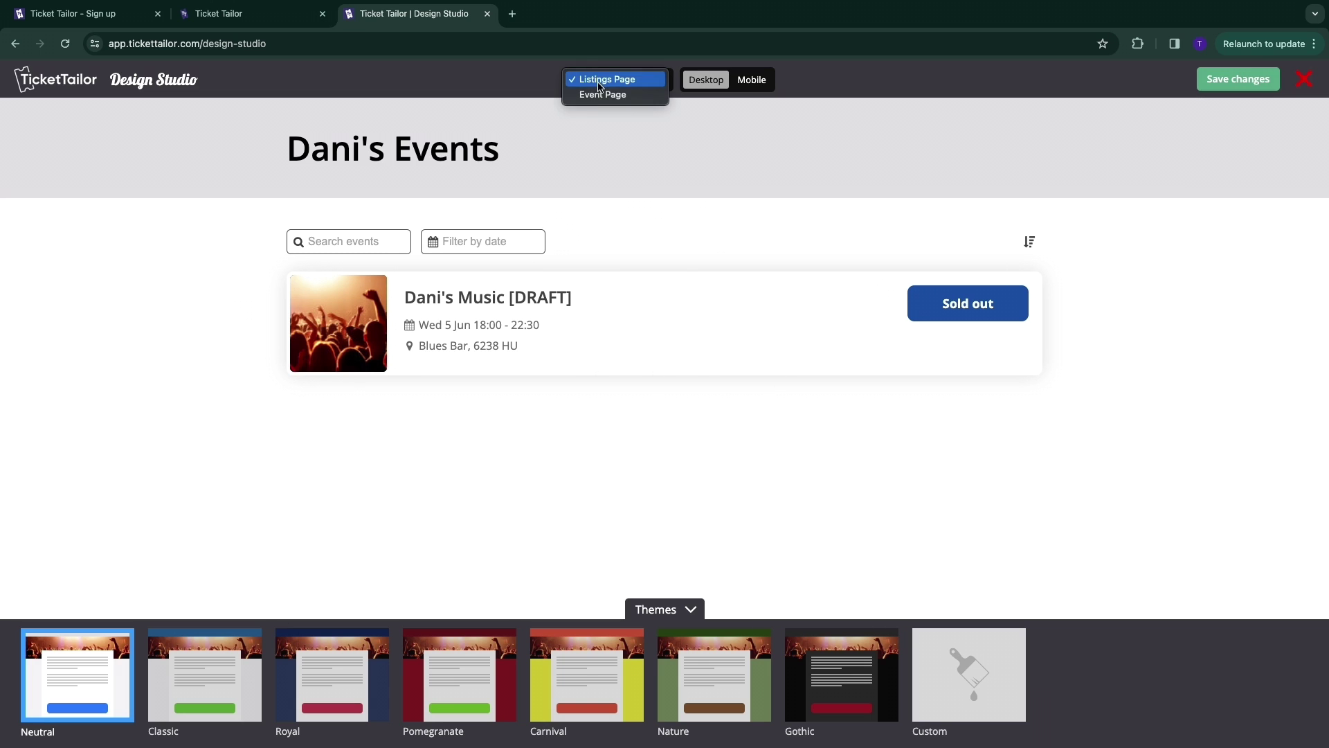
pyautogui.click(595, 100)
pyautogui.scroll(-3, 501, 207)
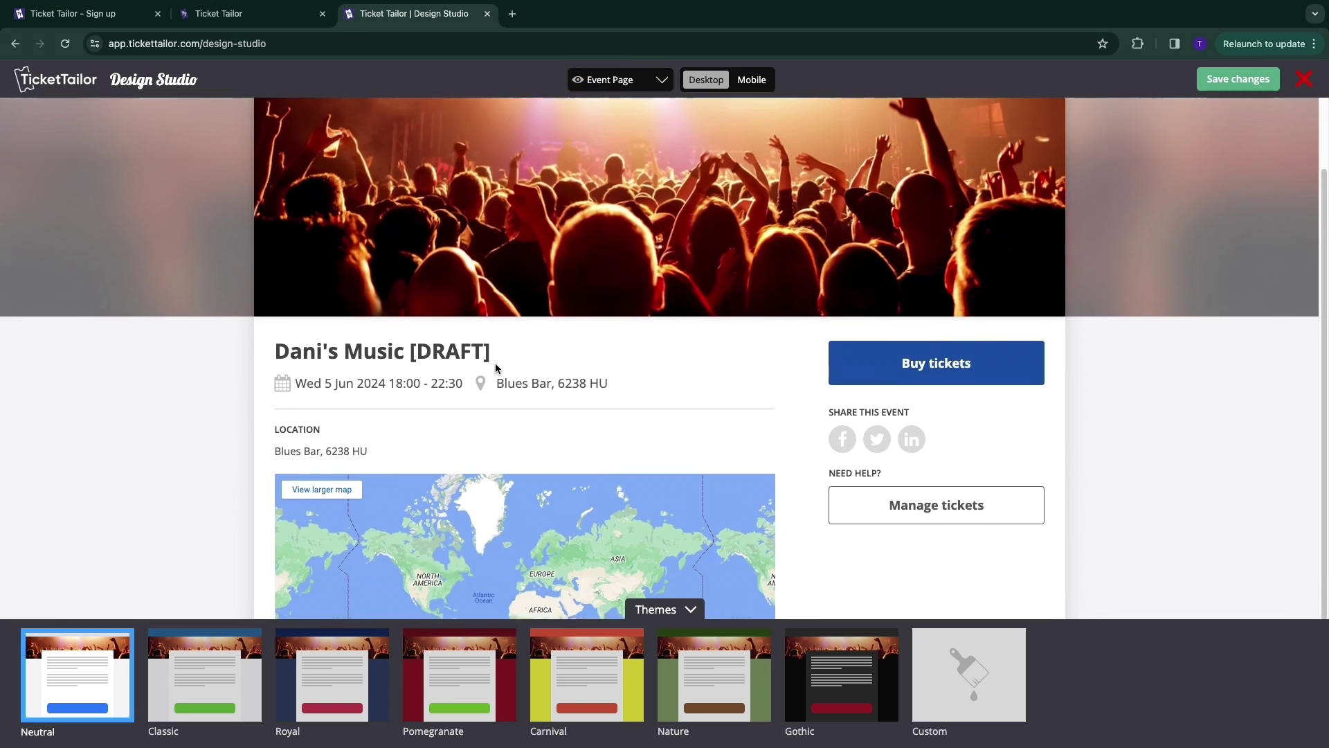
pyautogui.scroll(-4, 672, 431)
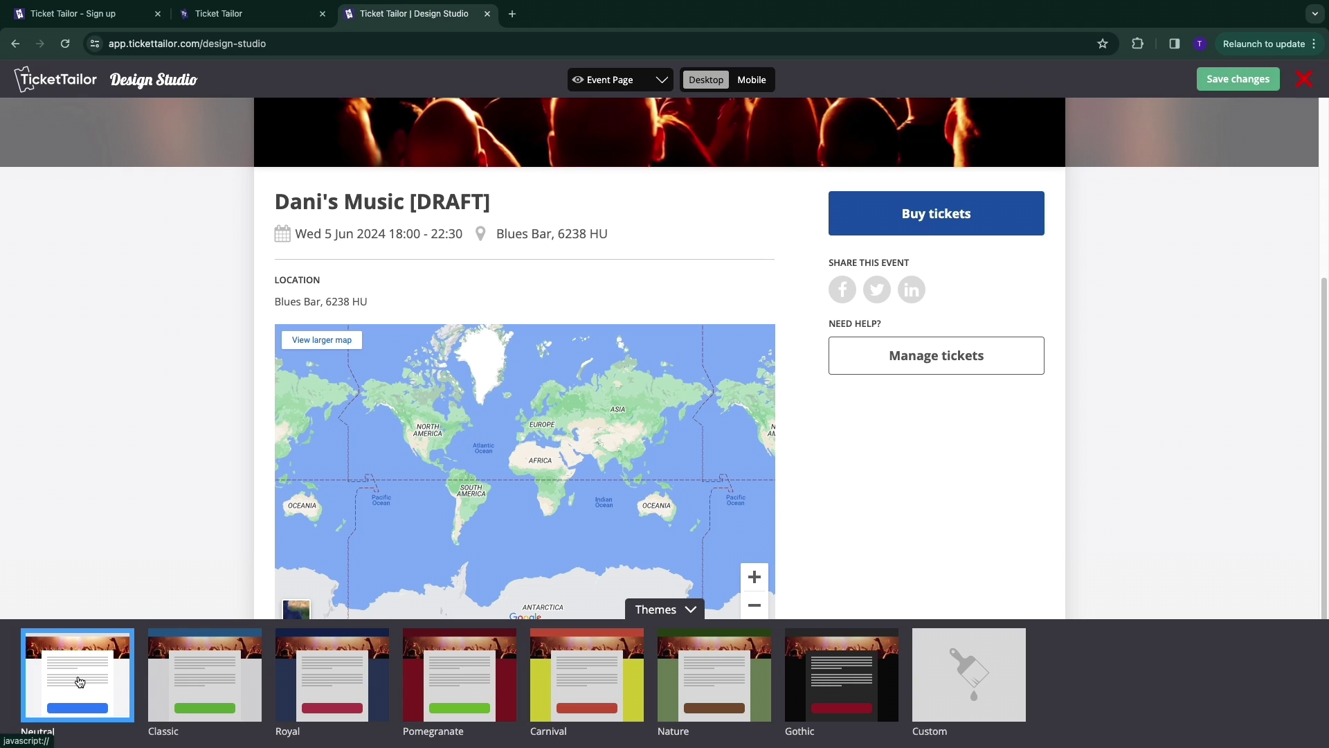
# Try the Classic, Royal, Pomegranate, Carnival, Nature and Gothic themes on the event page
pyautogui.click(219, 666)
pyautogui.click(332, 675)
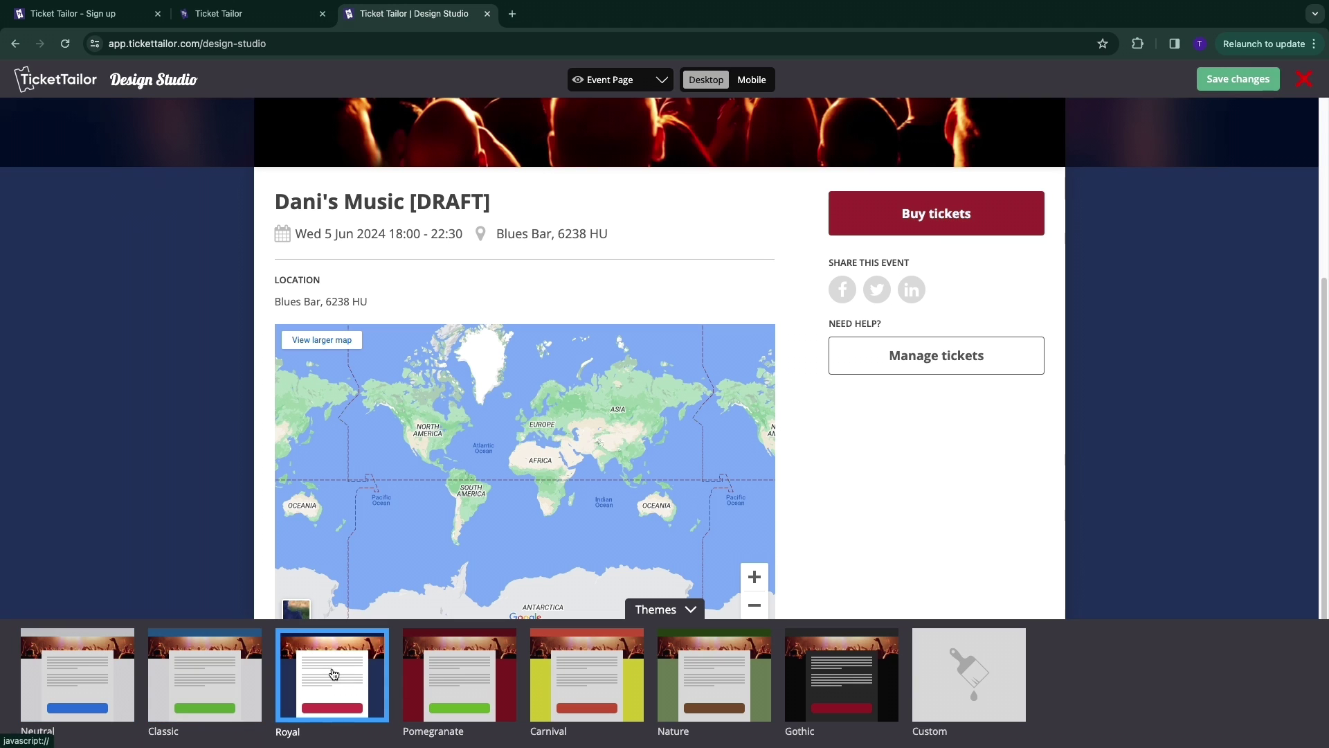
pyautogui.click(439, 682)
pyautogui.click(626, 694)
pyautogui.click(717, 694)
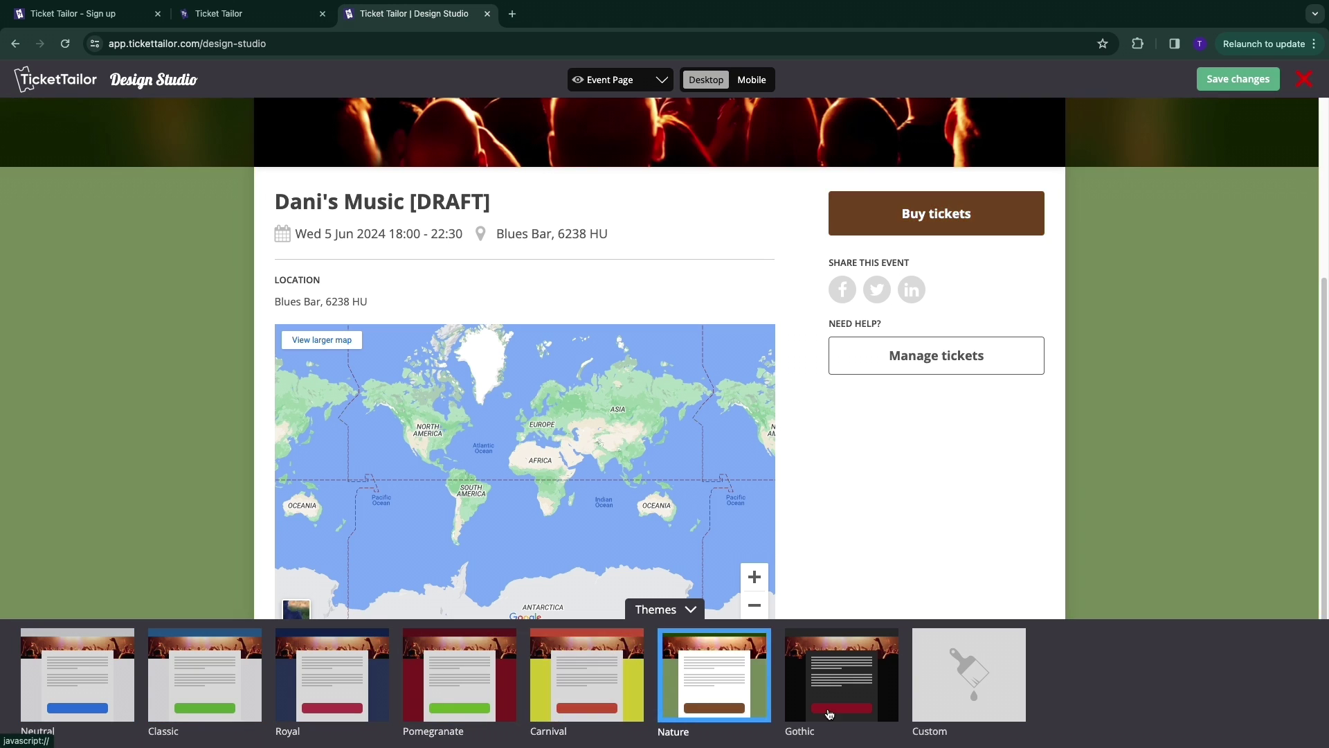
pyautogui.click(831, 714)
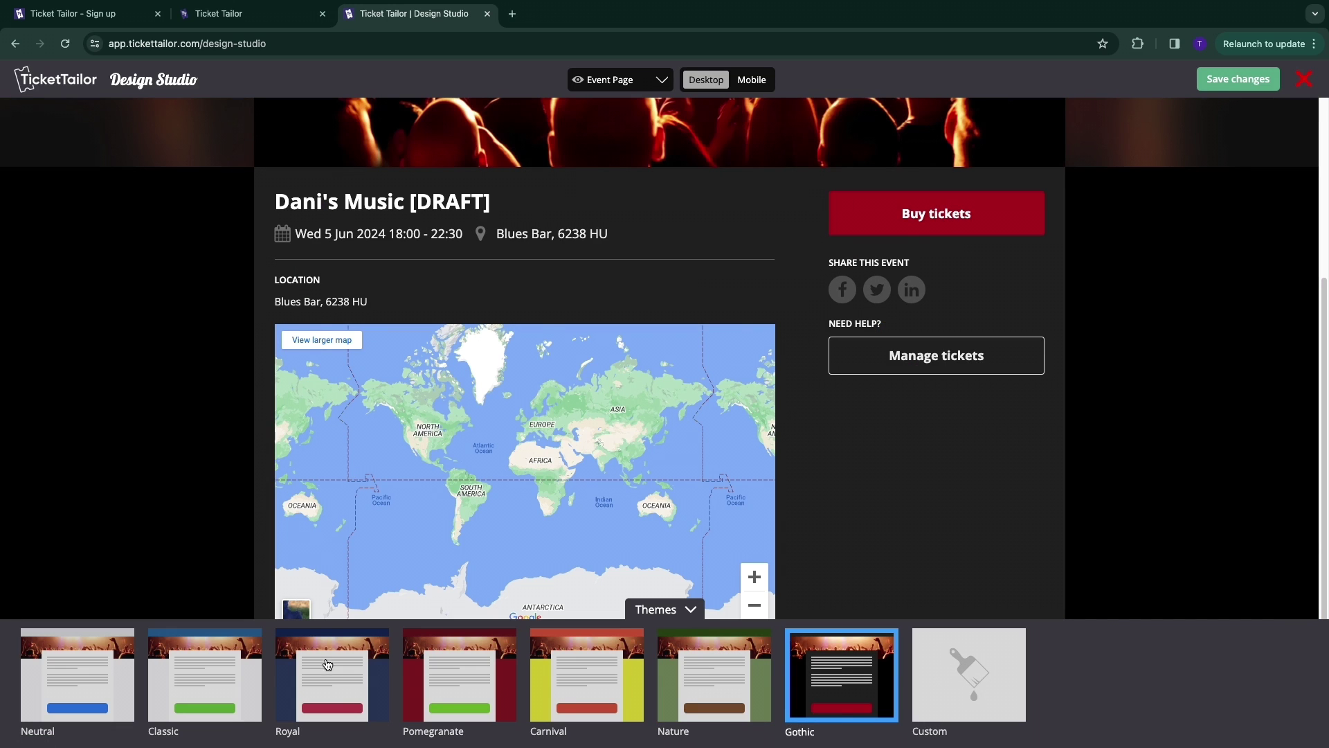
# Apply the Royal theme, check the event page in the Mobile preview, and save the design changes before leaving the Design Studio
pyautogui.click(344, 684)
pyautogui.scroll(3, 513, 360)
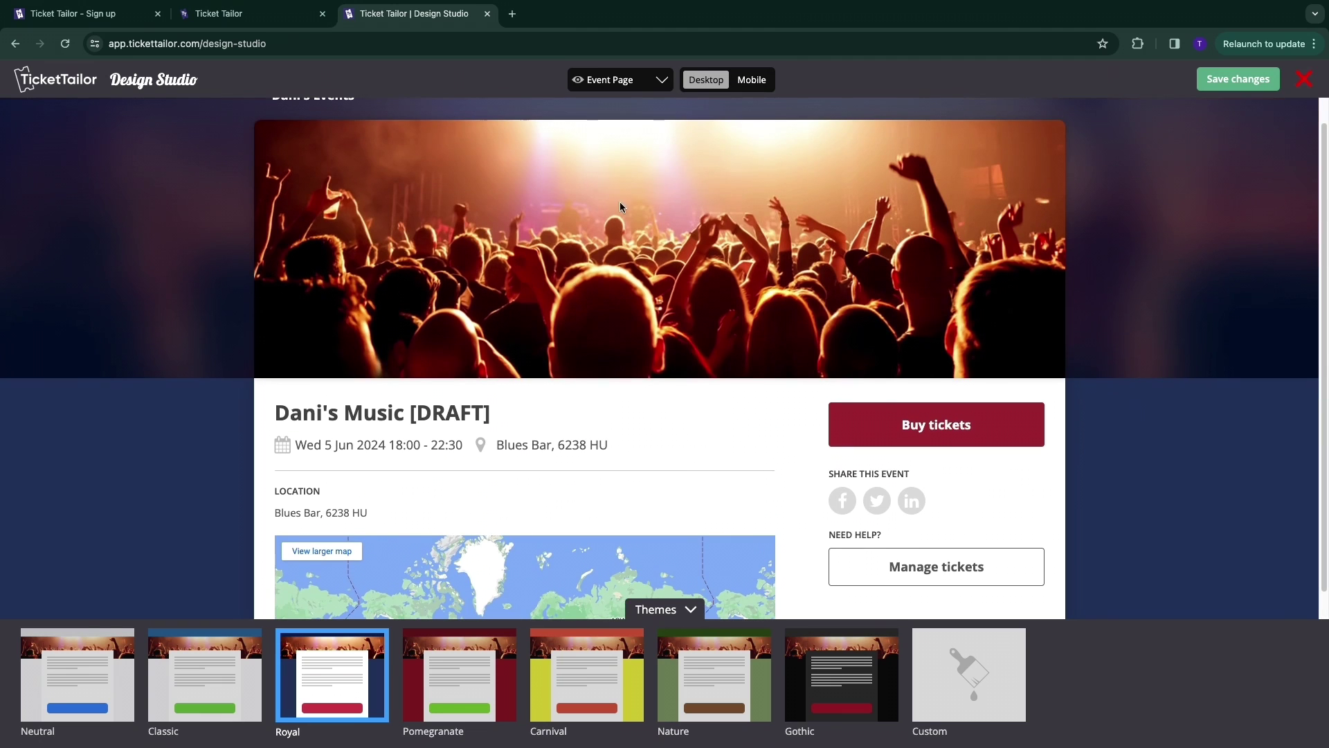
pyautogui.click(752, 81)
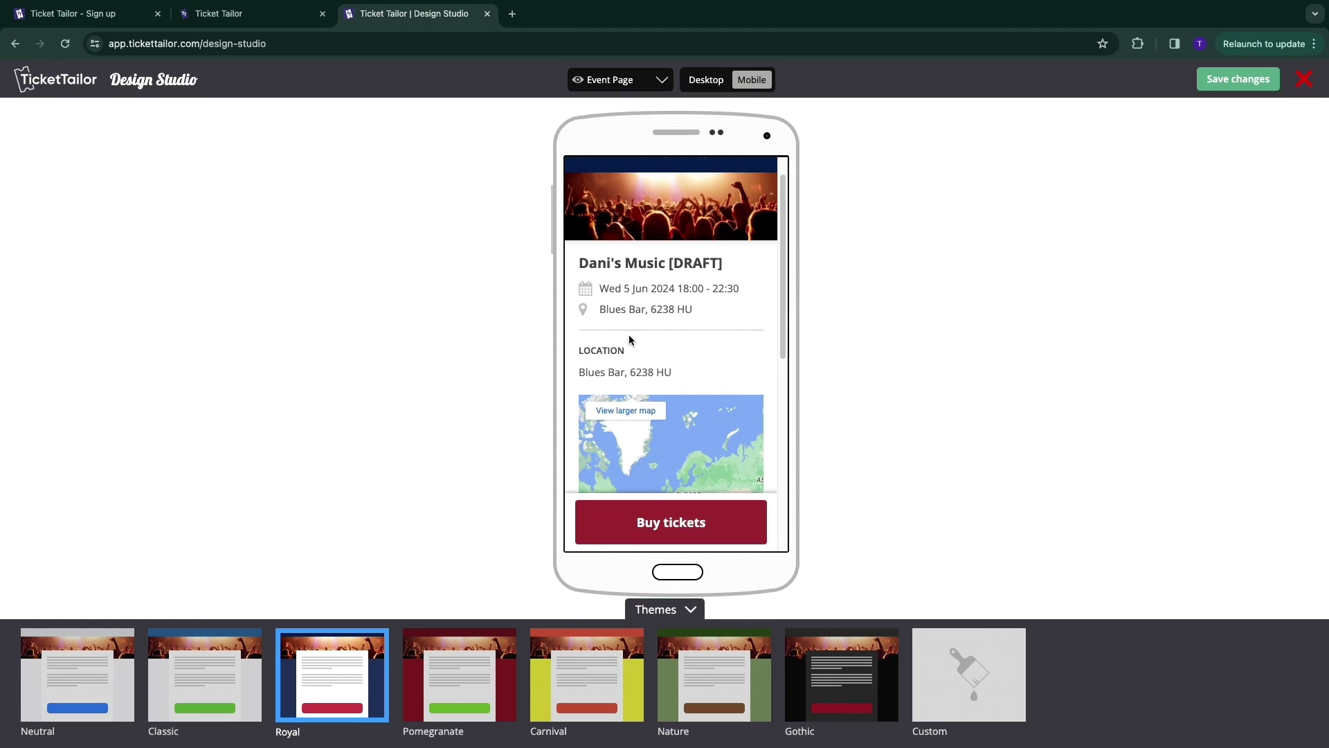
pyautogui.scroll(-4, 629, 335)
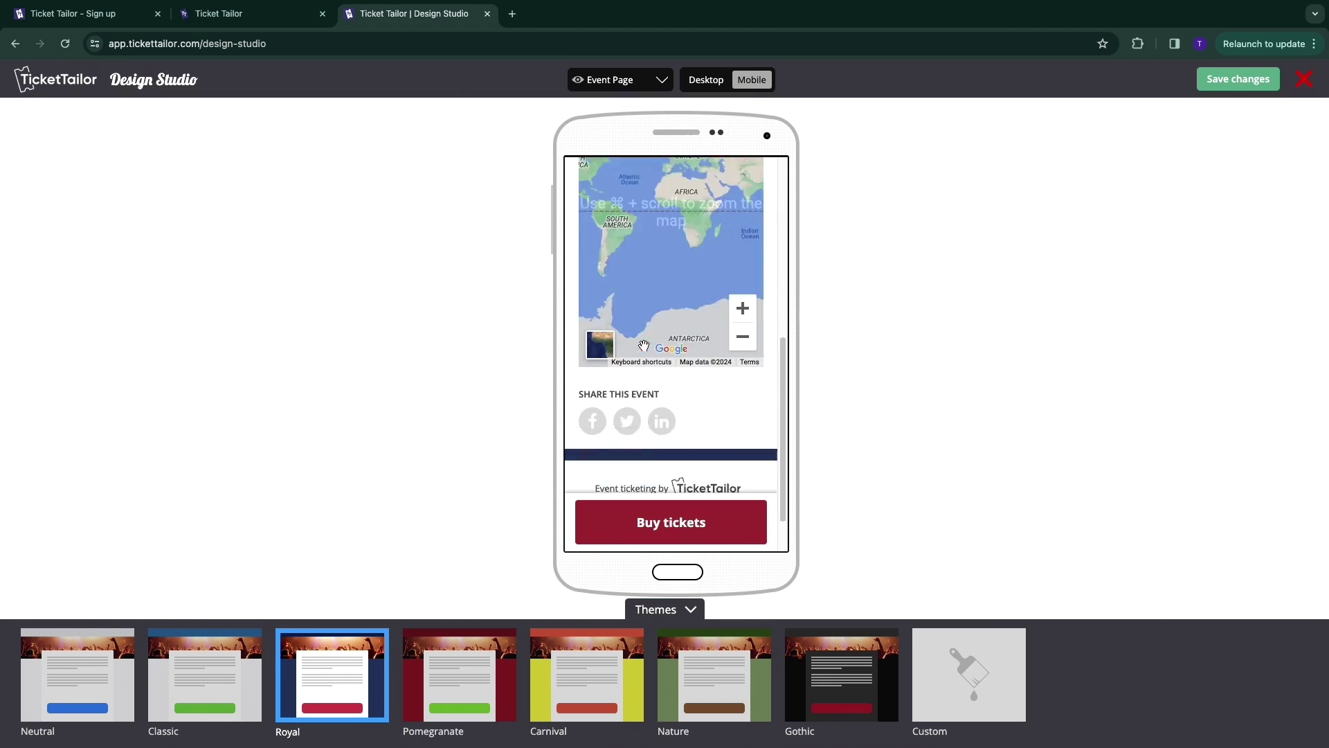
pyautogui.click(1236, 79)
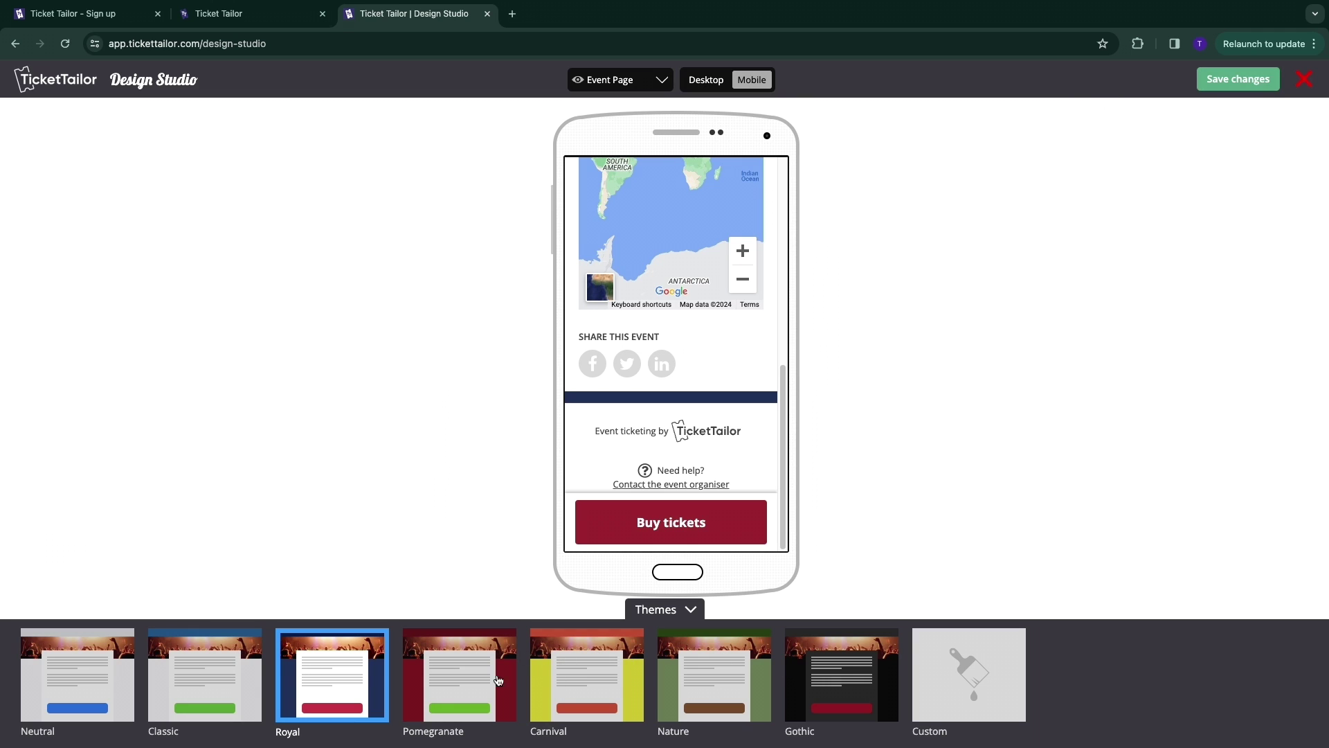
pyautogui.scroll(6, 602, 443)
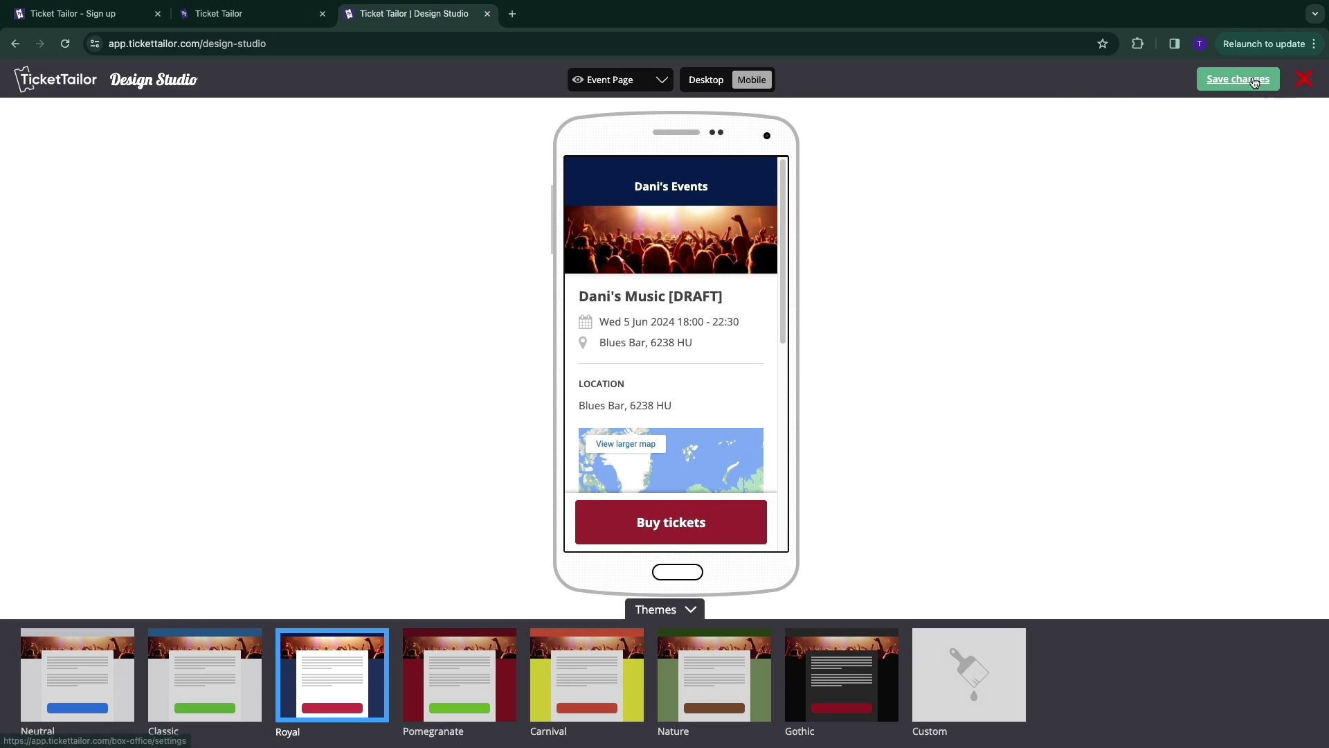
pyautogui.click(1304, 79)
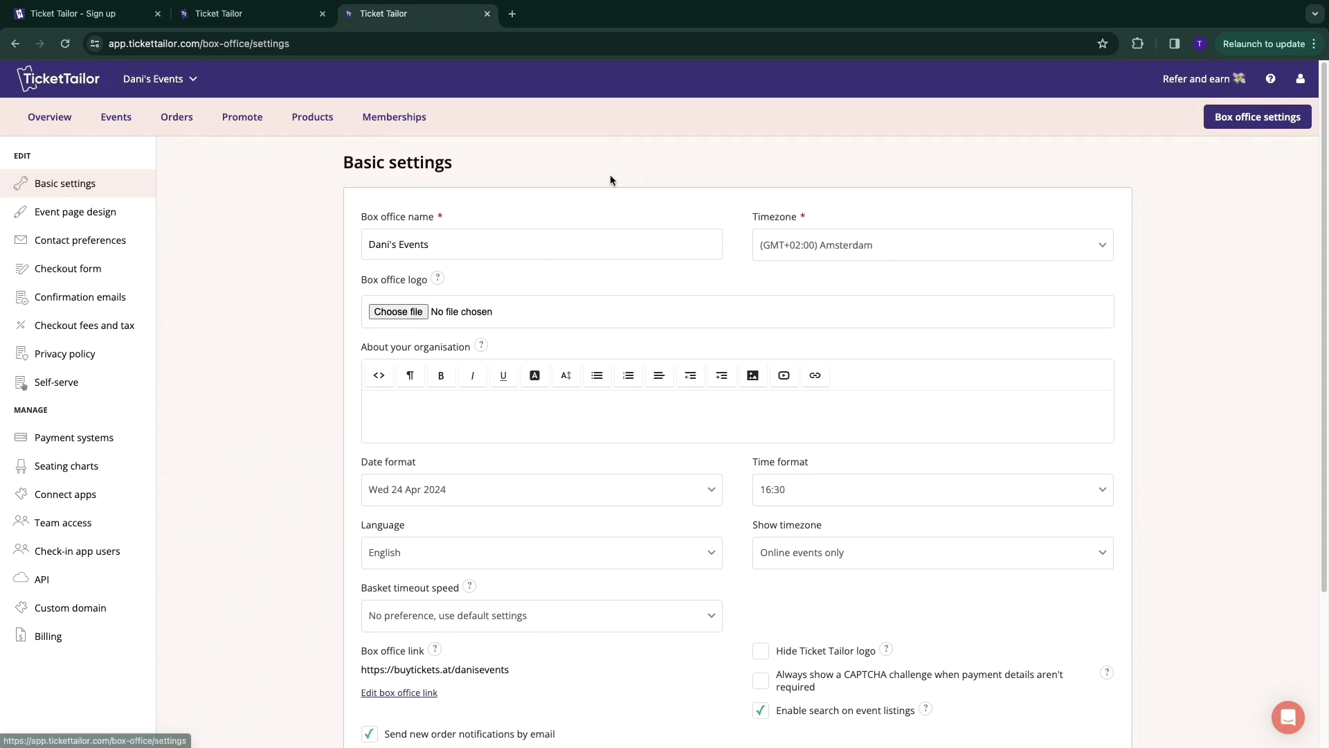
# Make the event Dani's Music active from the overview checklist by publishing it, and dismiss the confirmation
pyautogui.click(48, 119)
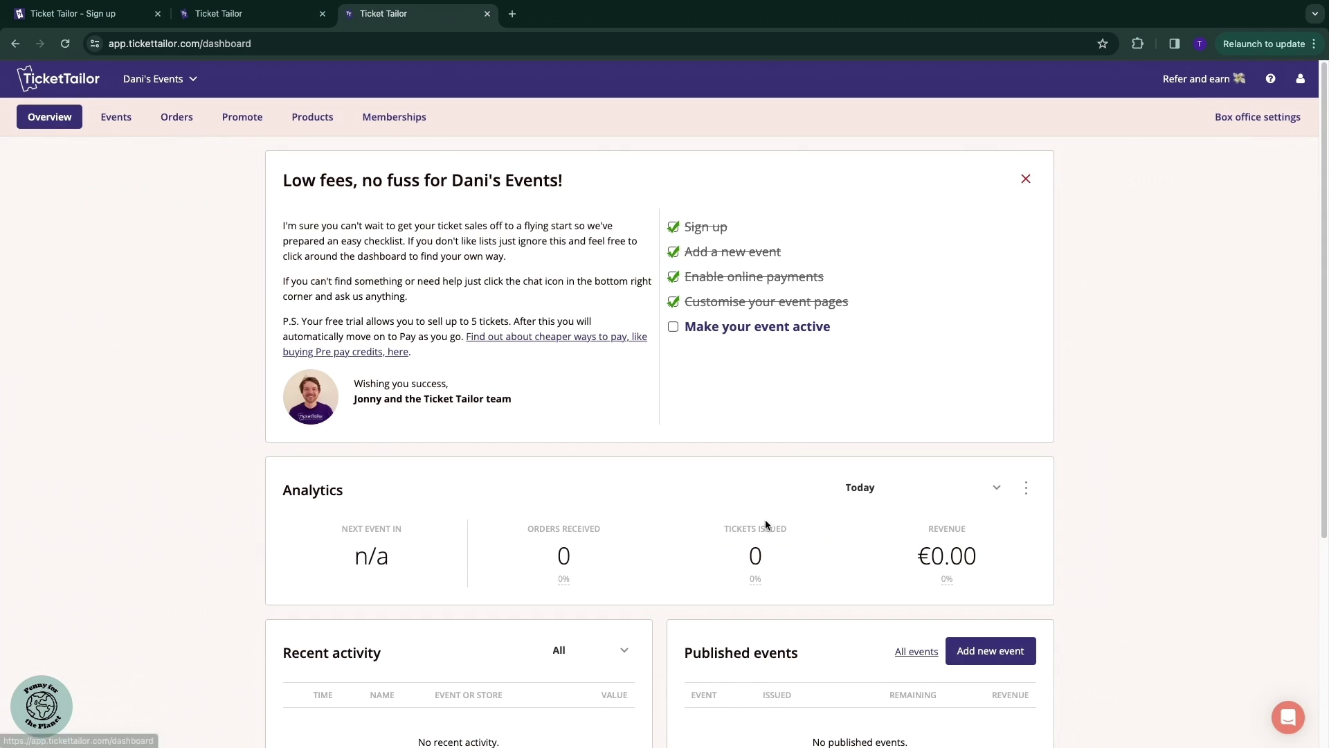
pyautogui.click(720, 328)
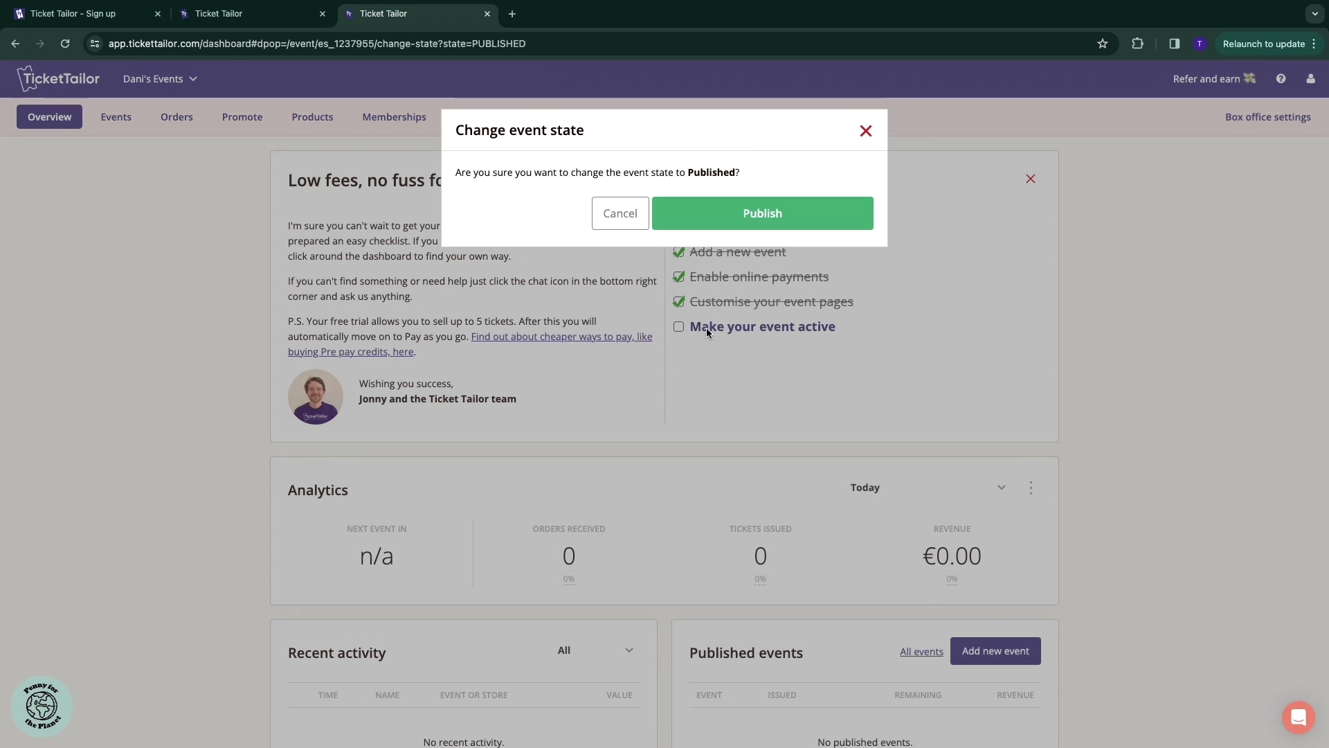
pyautogui.click(733, 222)
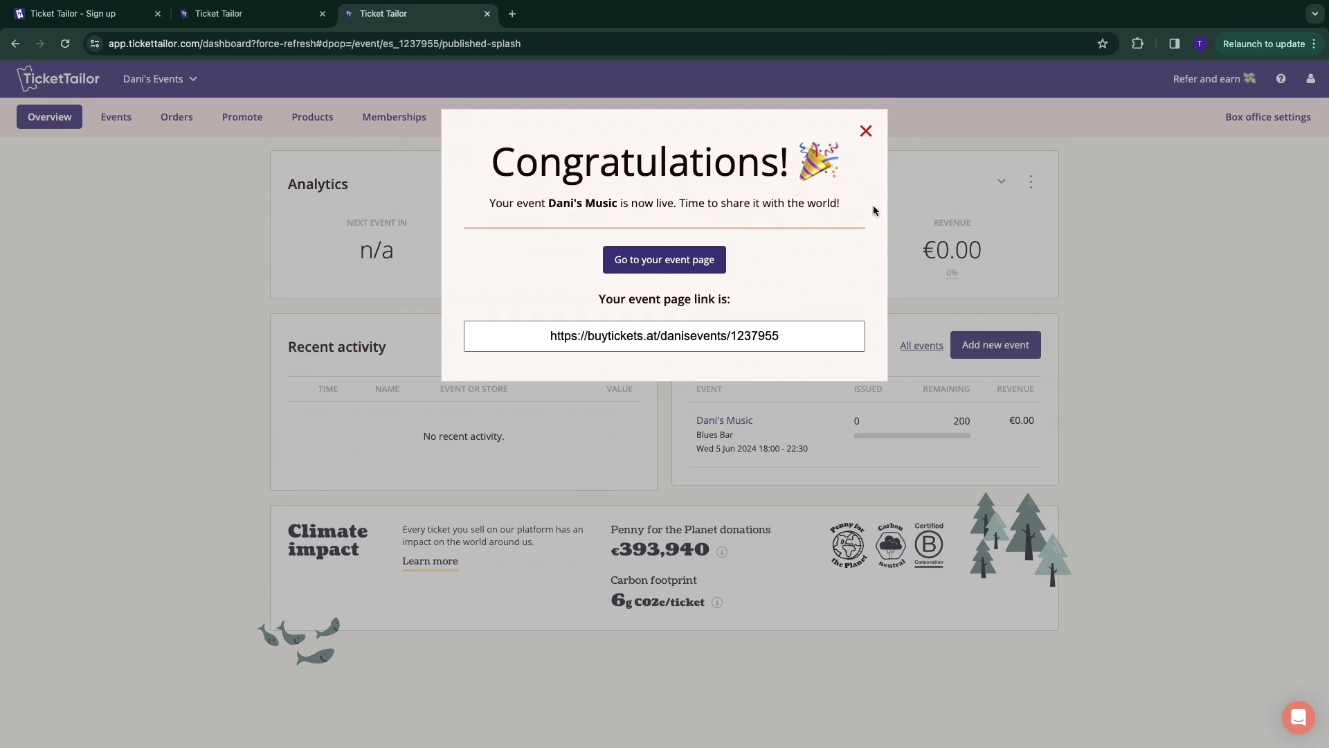
pyautogui.click(866, 133)
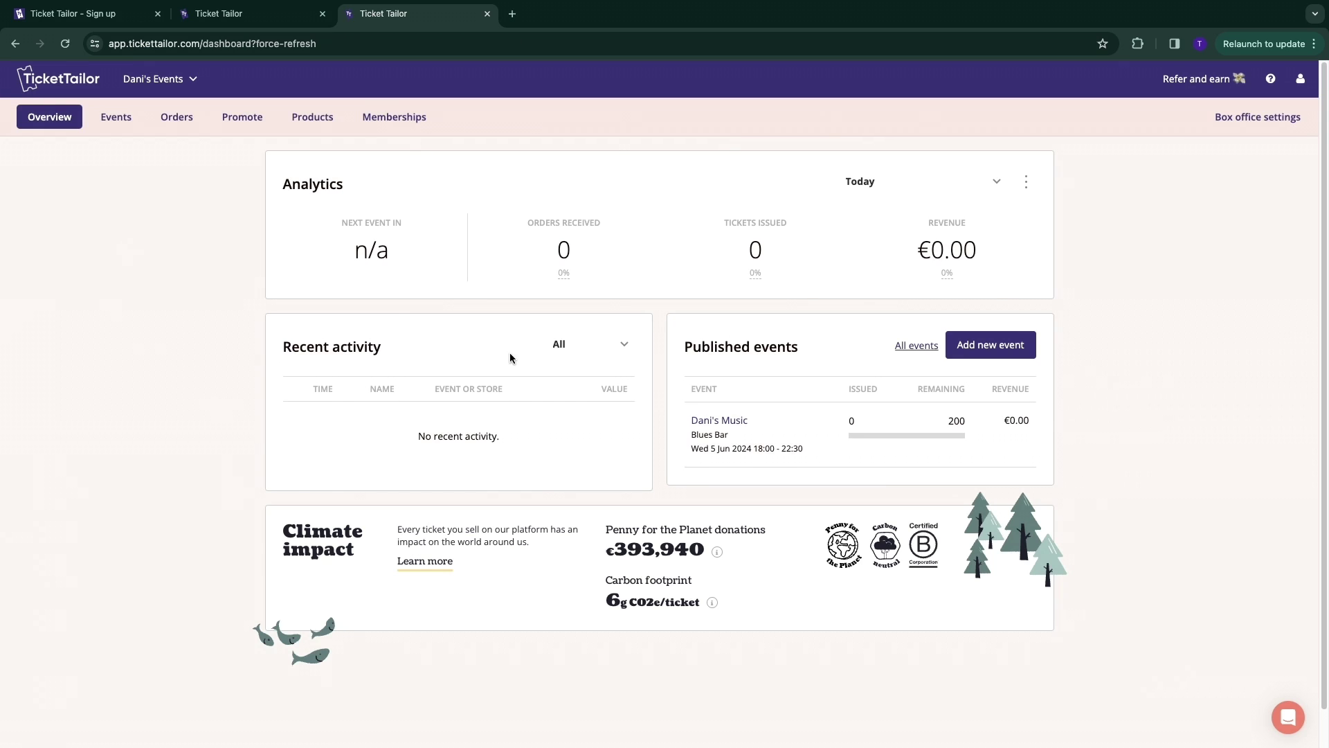
# Open Dani's Music from the events list and open its event and ticket details for editing
pyautogui.click(116, 119)
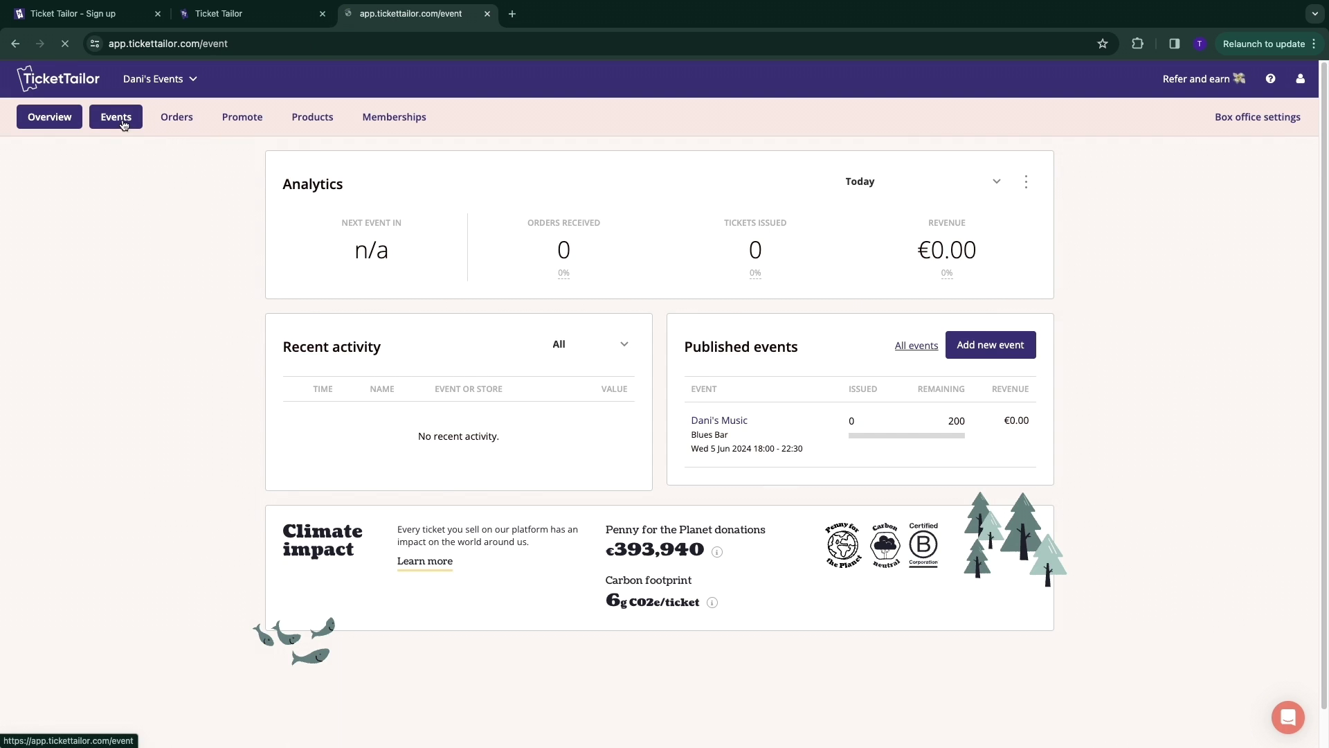
pyautogui.click(316, 335)
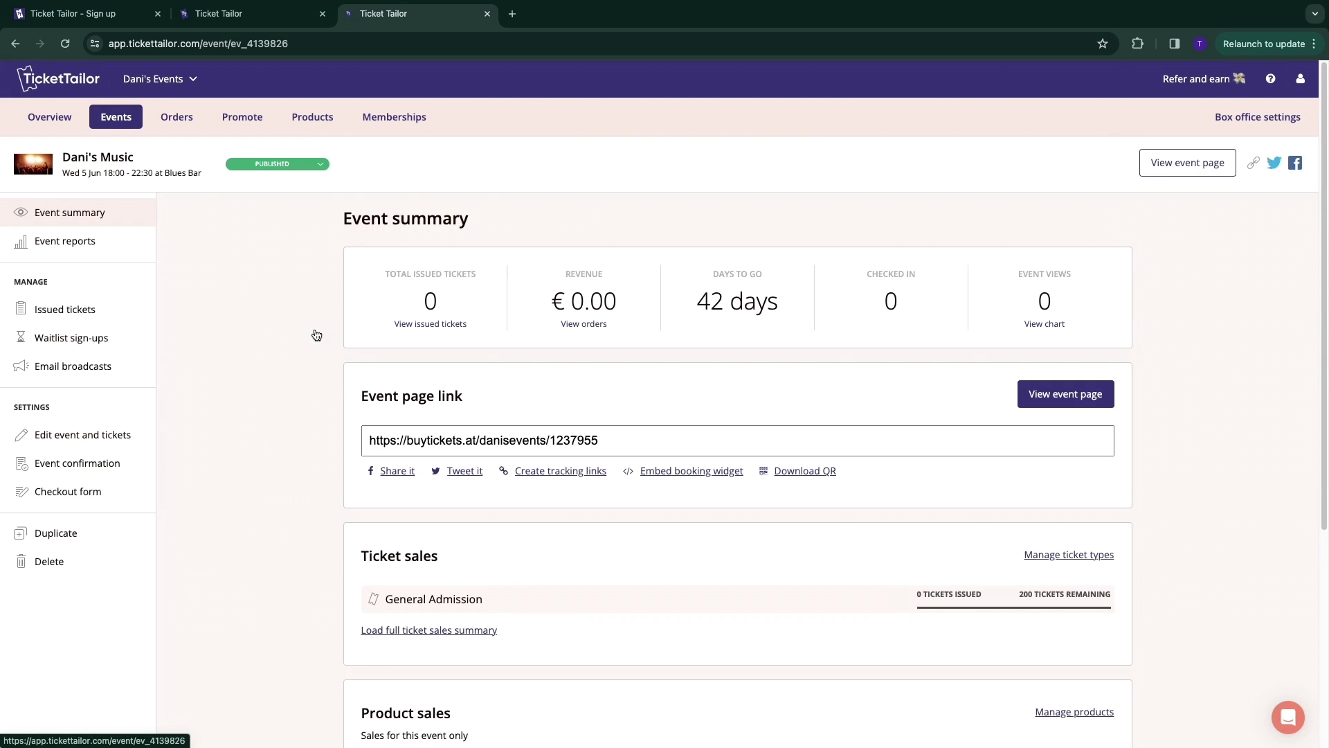
pyautogui.click(69, 435)
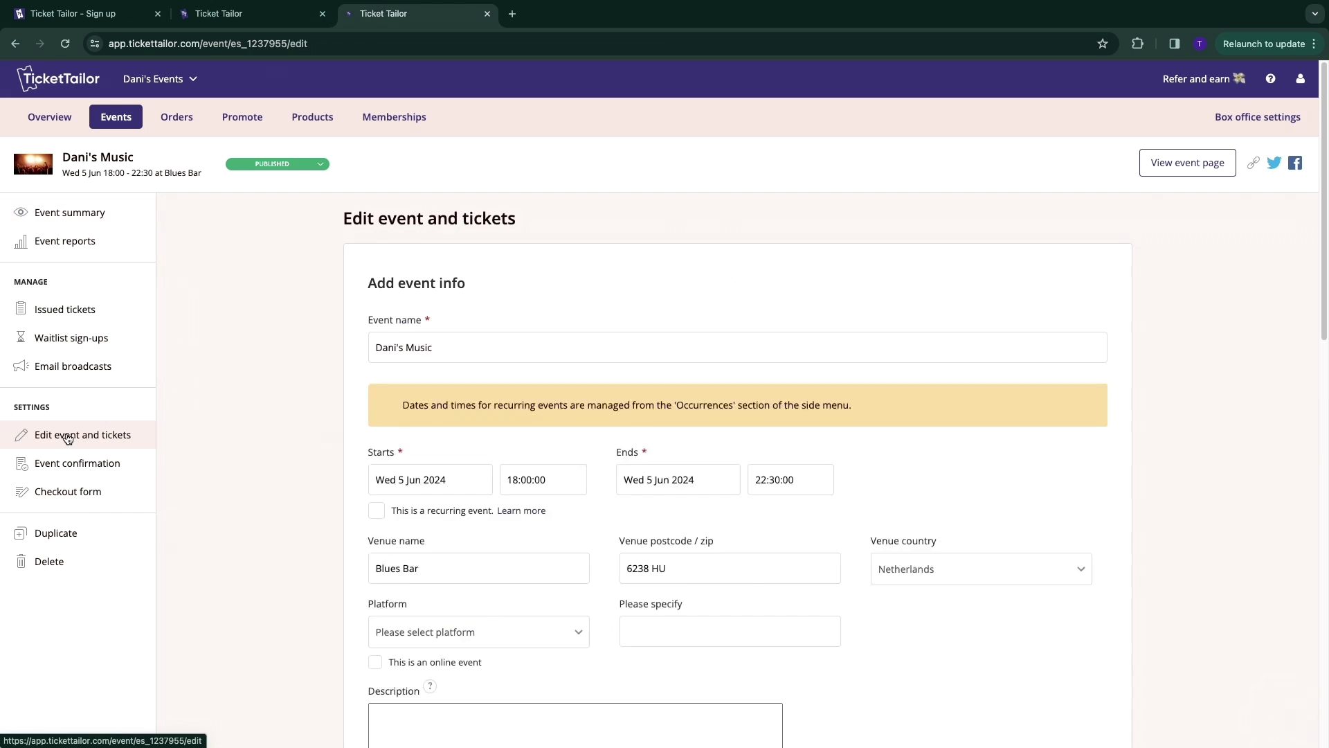
# Add a new ticket type named "free" with a quantity of 1 to Dani's Music
pyautogui.scroll(-6, 314, 526)
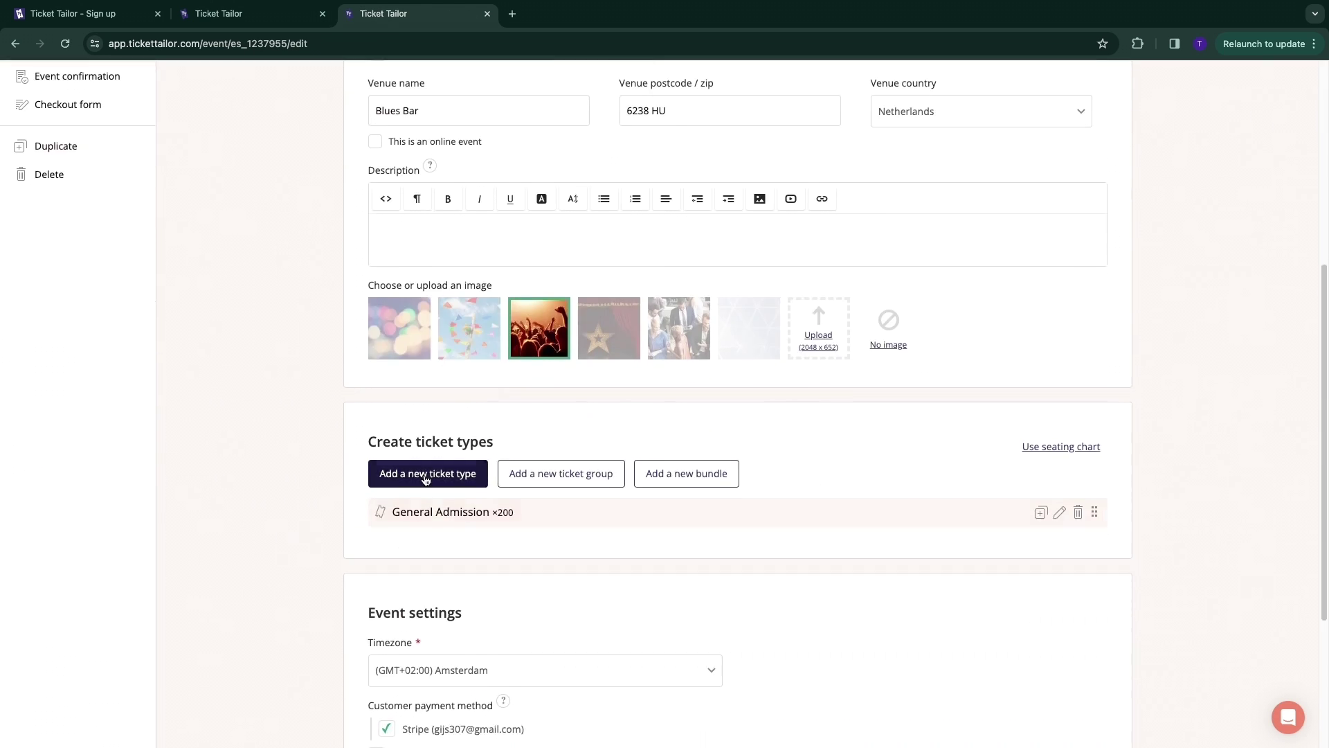
pyautogui.click(425, 475)
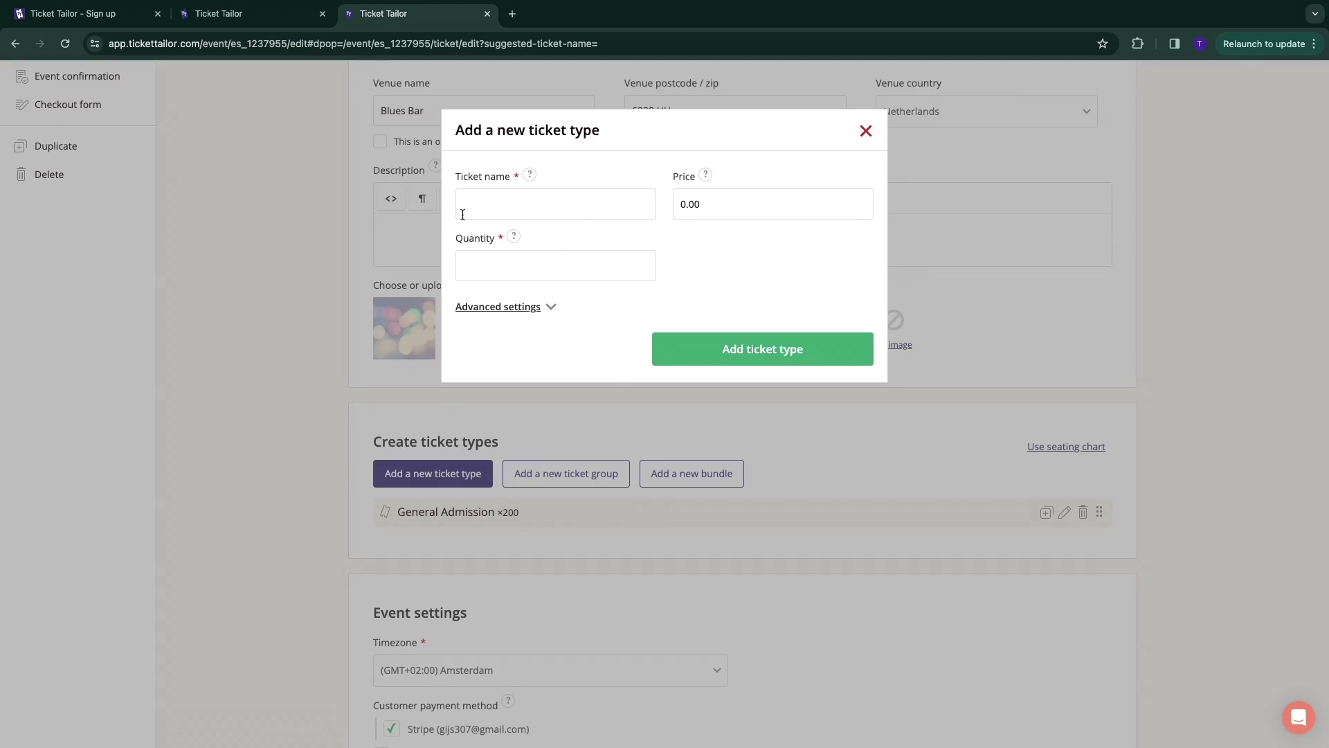
pyautogui.click(493, 208)
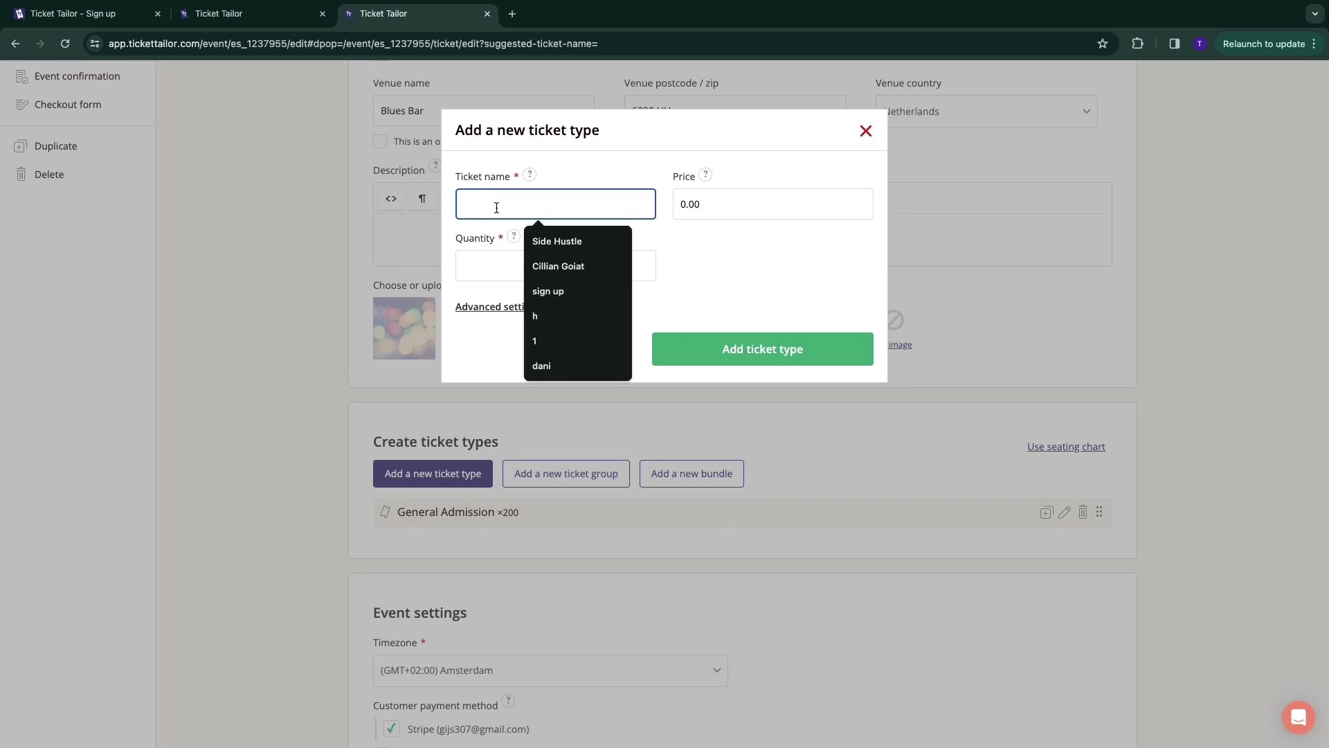
pyautogui.write('free')
pyautogui.click(554, 262)
pyautogui.write('1')
pyautogui.click(760, 348)
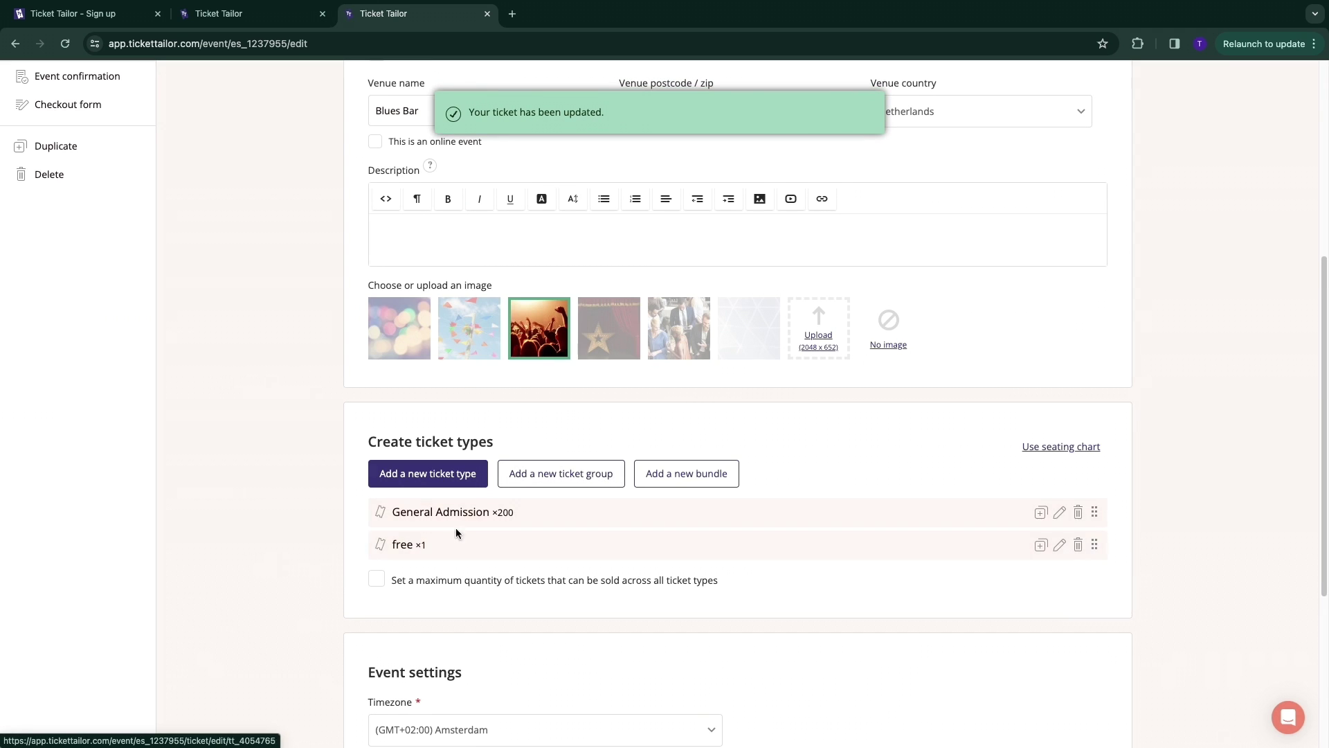
# View the public page of Dani's Music, look over its details and location map, and start a ticket order
pyautogui.scroll(5, 485, 540)
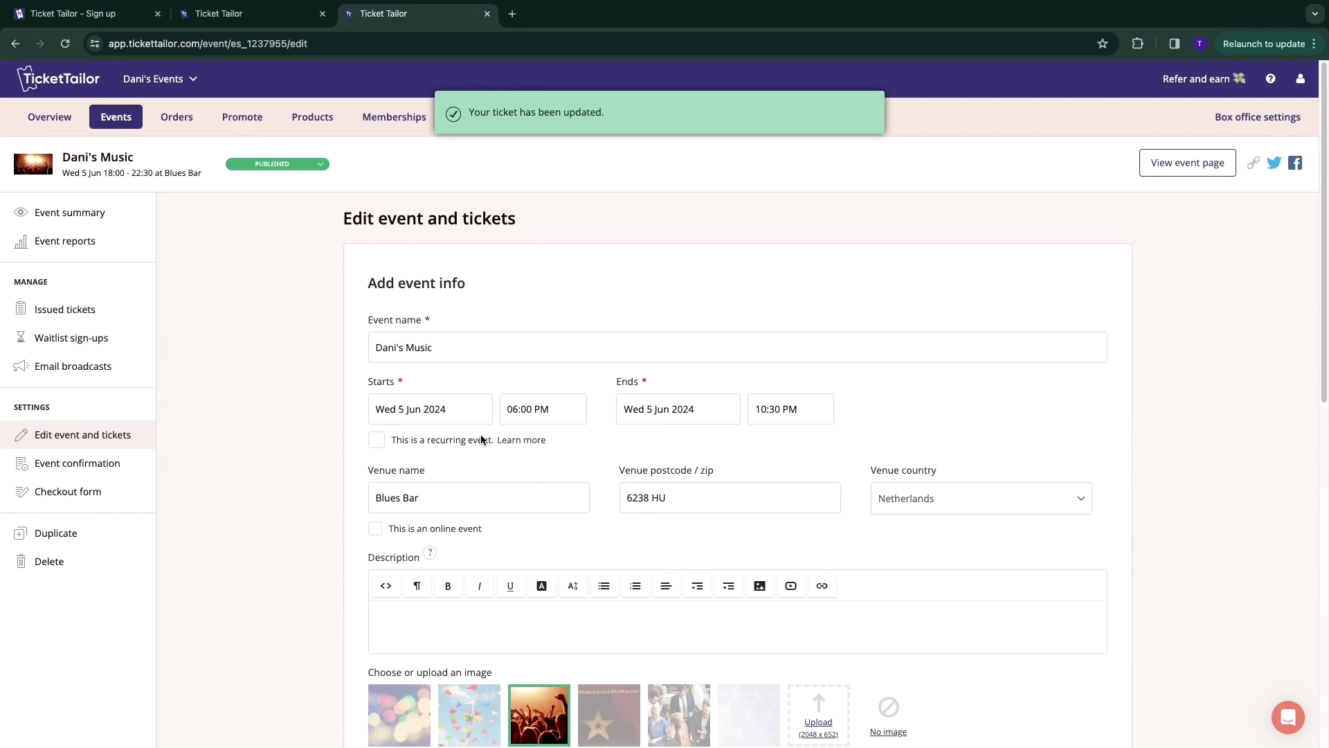
pyautogui.click(1188, 166)
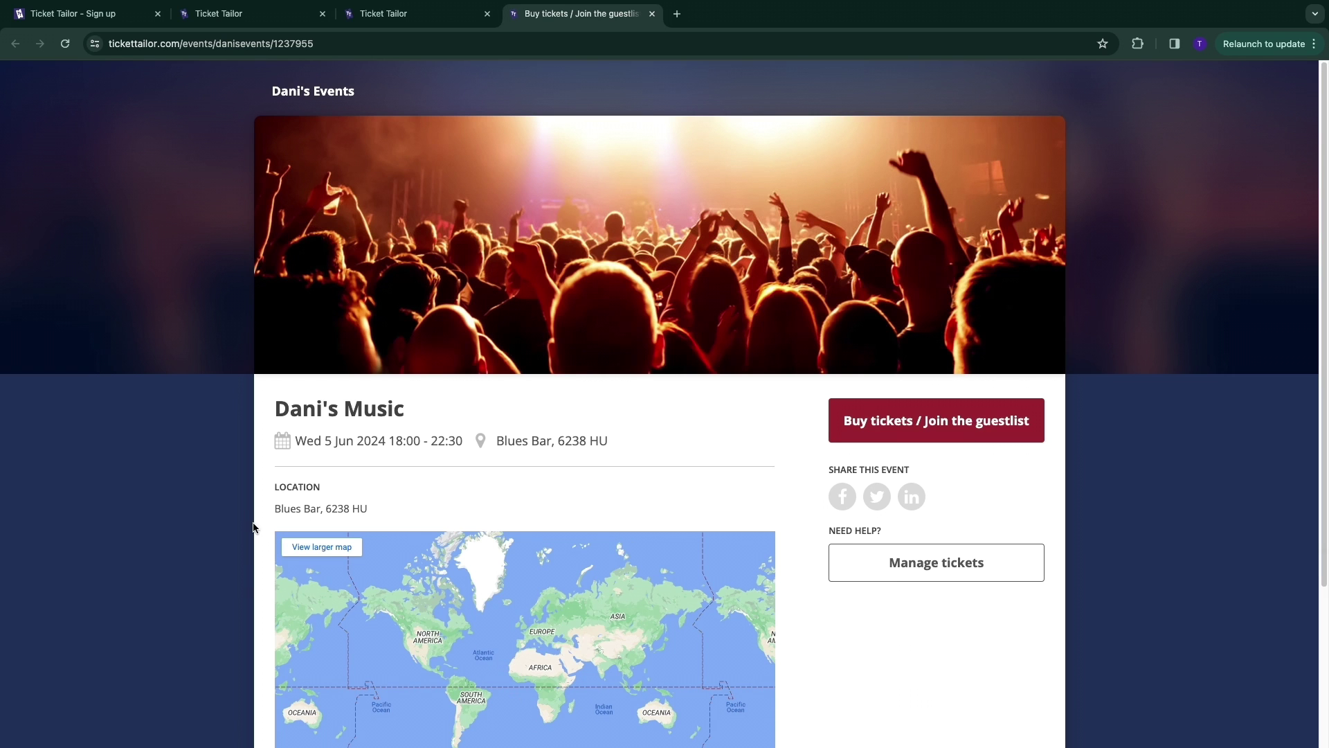
pyautogui.moveTo(277, 406); pyautogui.dragTo(474, 411)
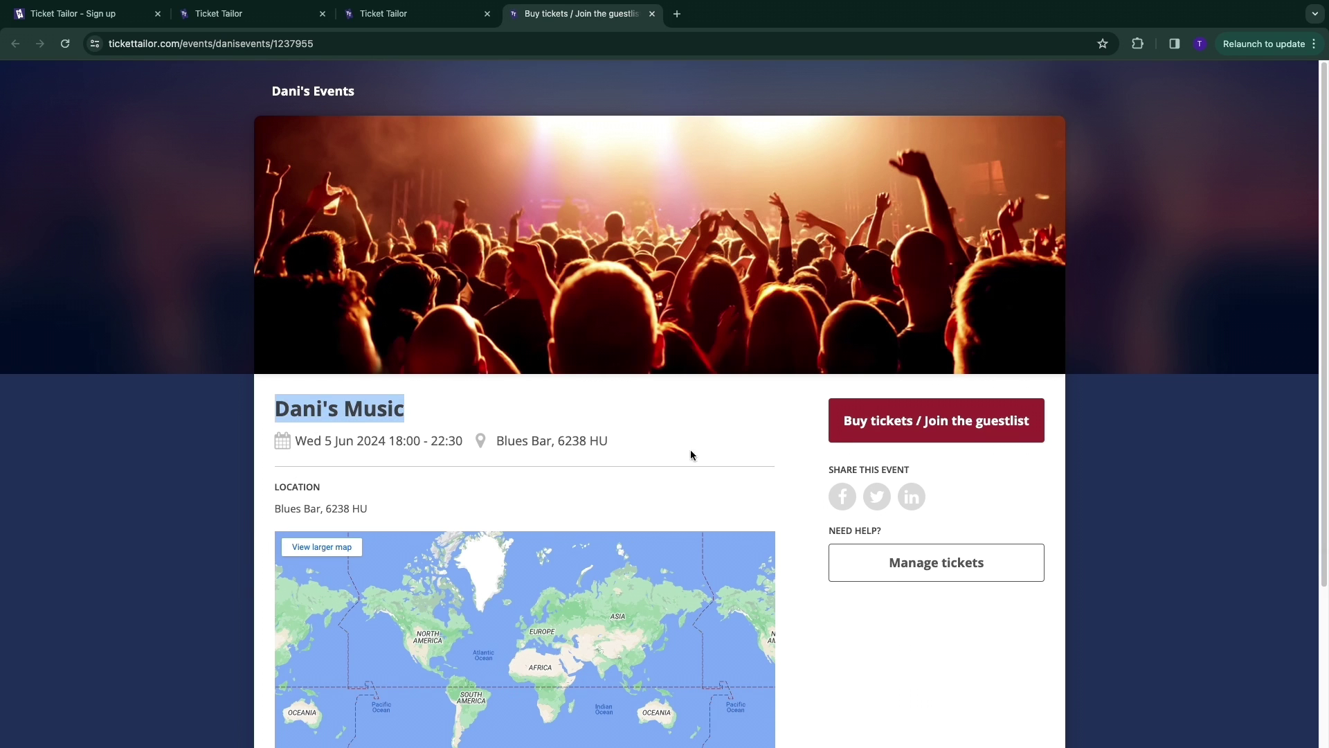
pyautogui.scroll(-3, 451, 478)
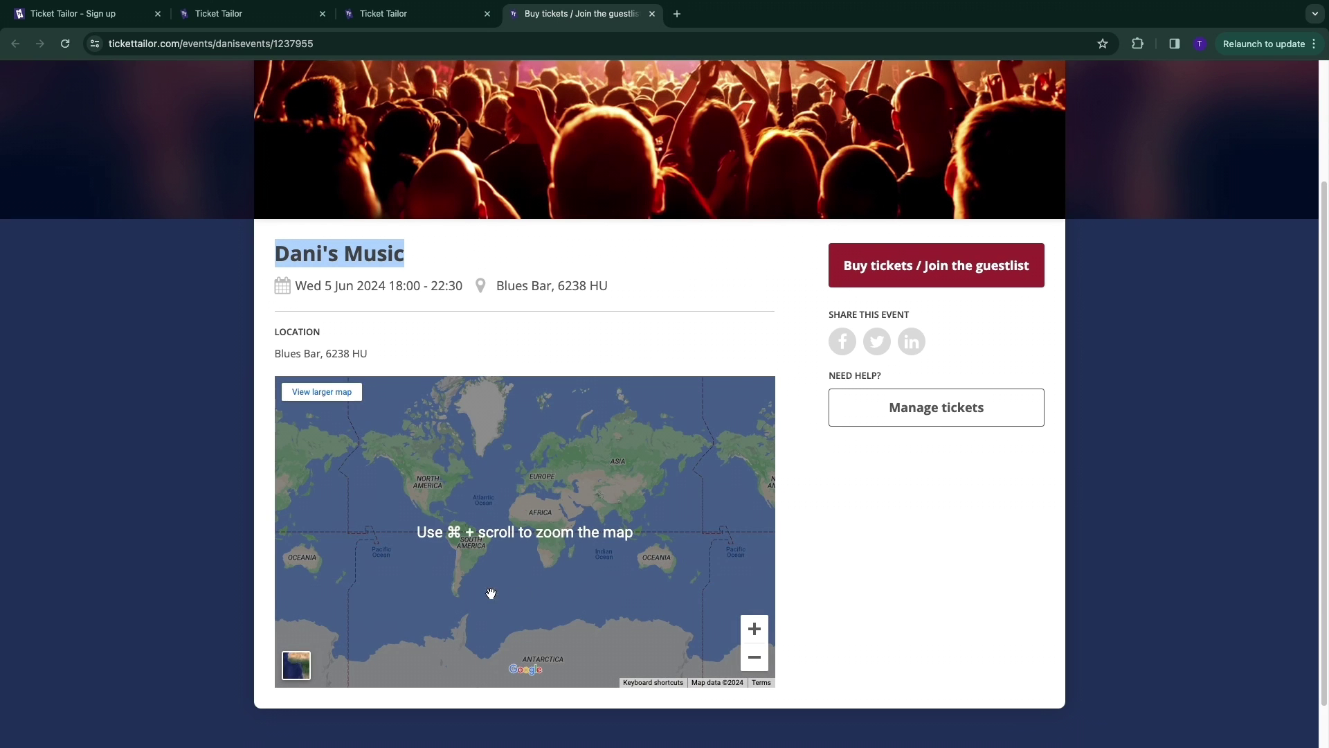
pyautogui.scroll(1, 817, 462)
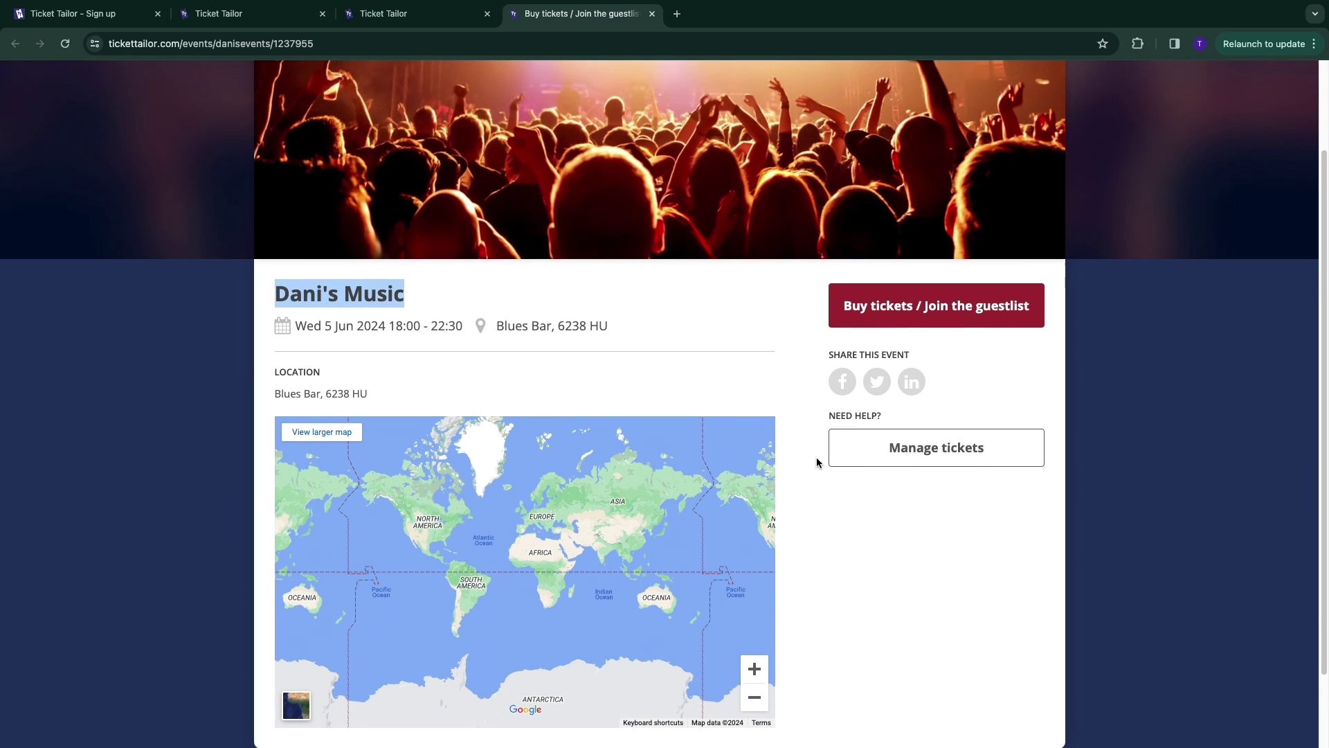
pyautogui.scroll(2, 972, 501)
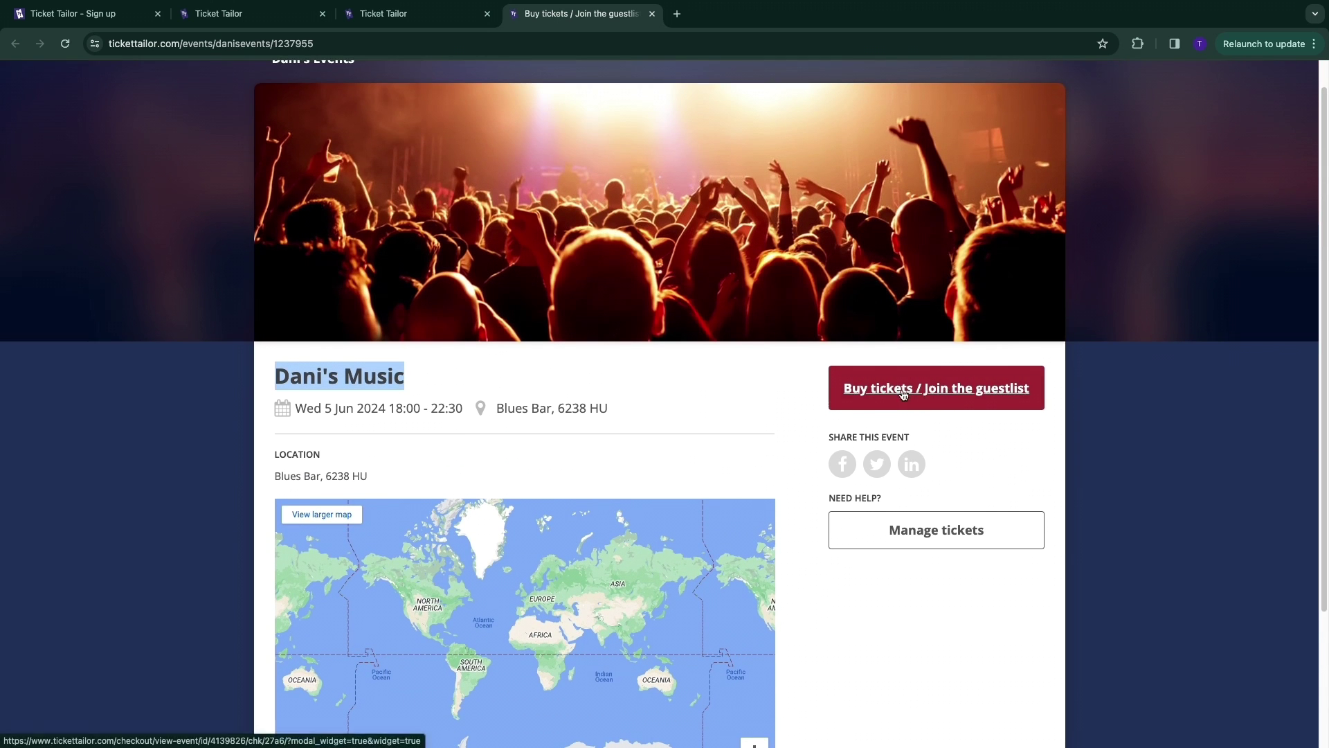
pyautogui.click(931, 391)
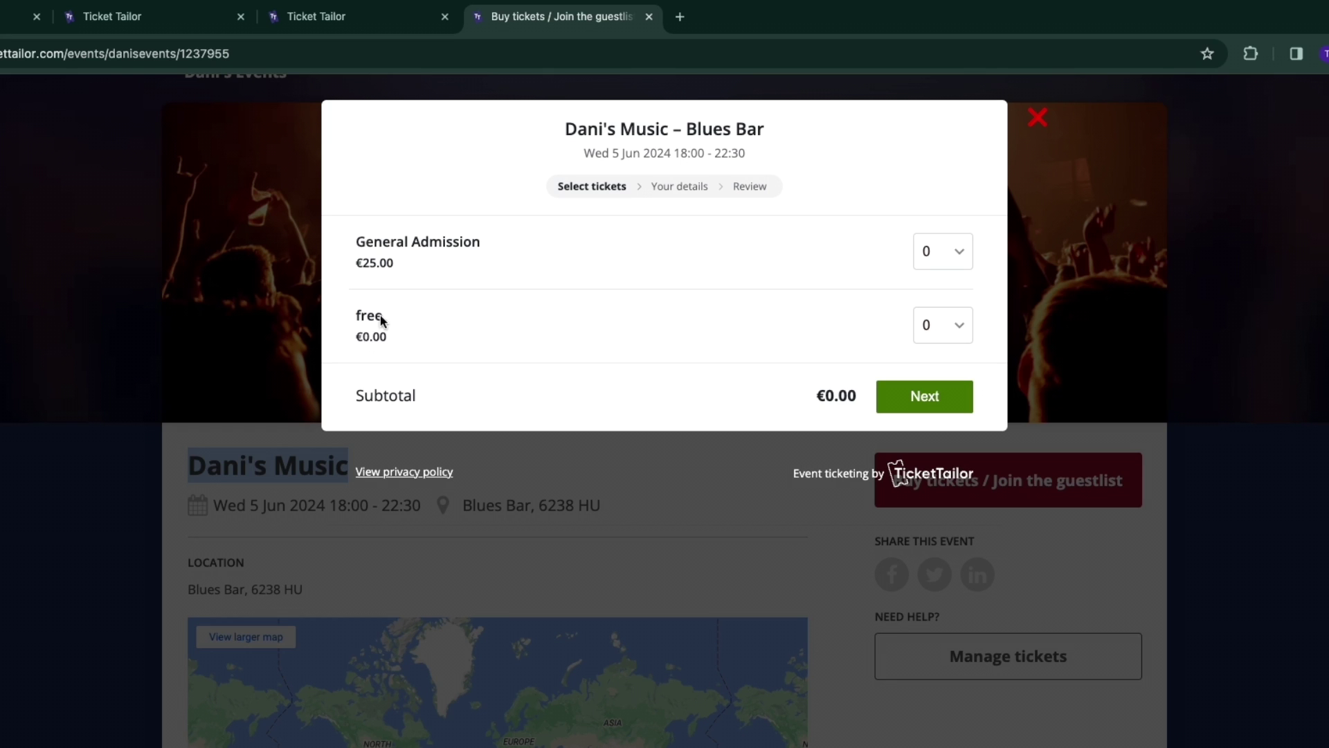
# Try a quantity of 5 General Admission tickets in the order and set it back to 0
pyautogui.click(947, 258)
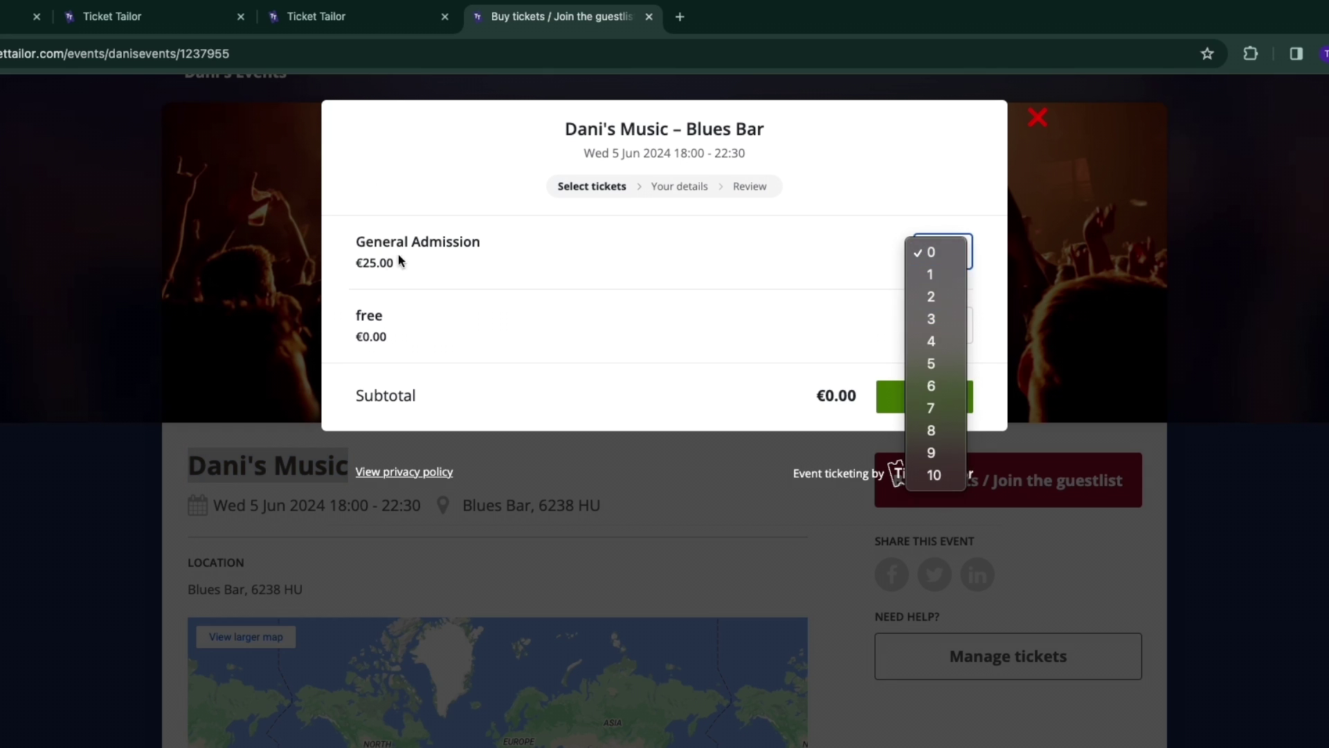
pyautogui.click(931, 364)
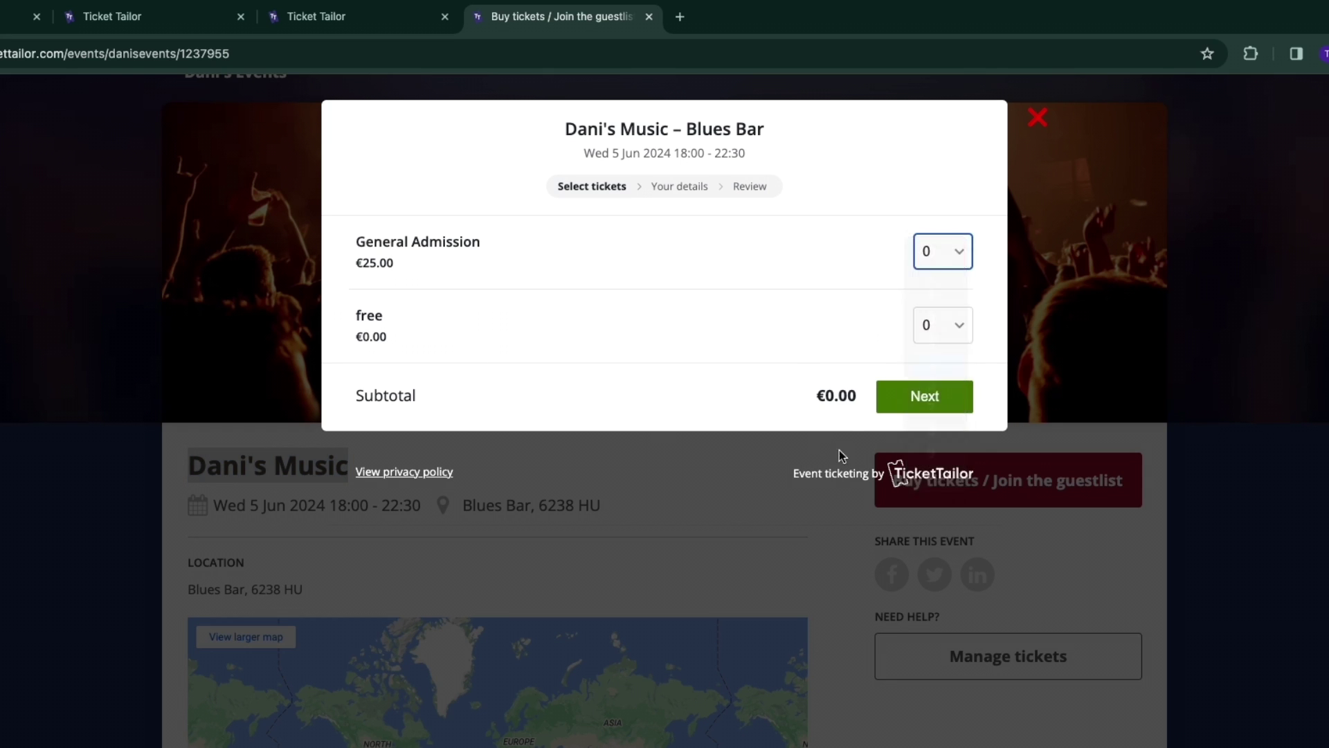
pyautogui.click(932, 251)
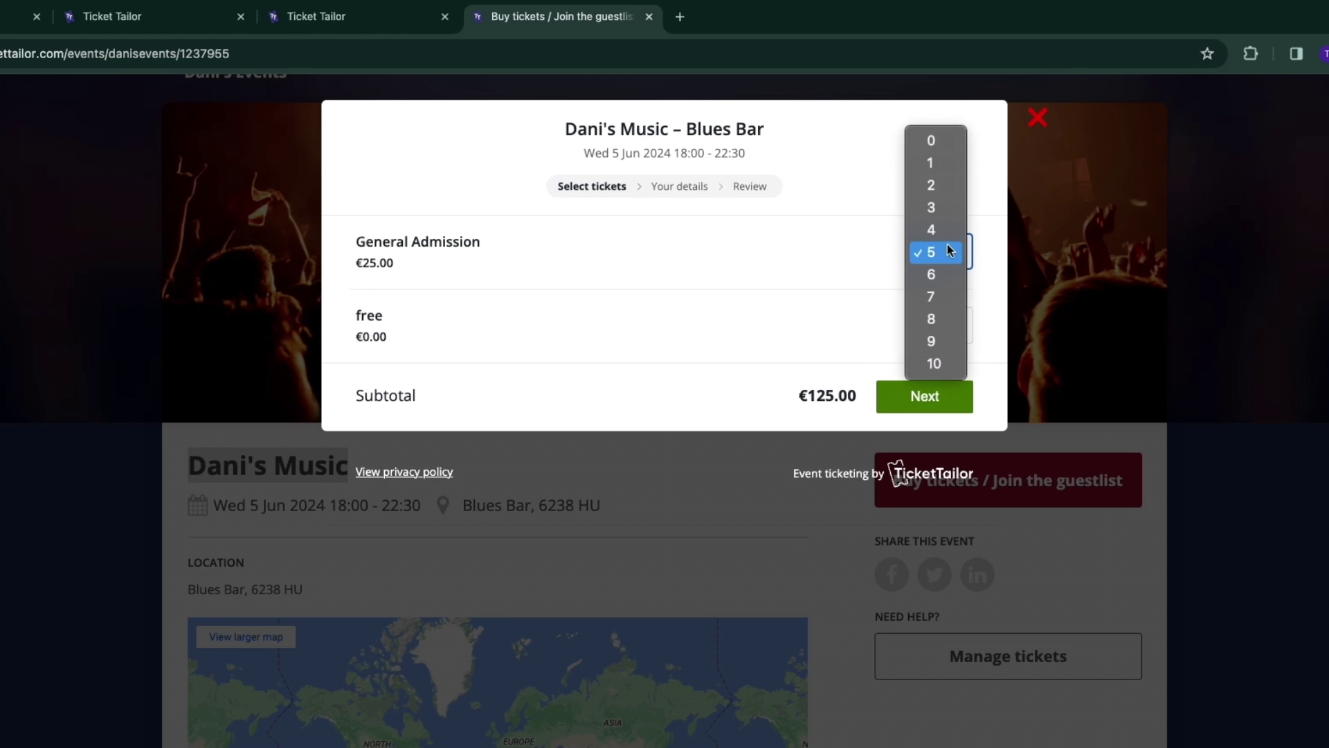
pyautogui.click(928, 137)
# Select 1 free ticket, fill in the buyer's name and e-mail, and continue to the order review
pyautogui.click(933, 325)
pyautogui.click(932, 350)
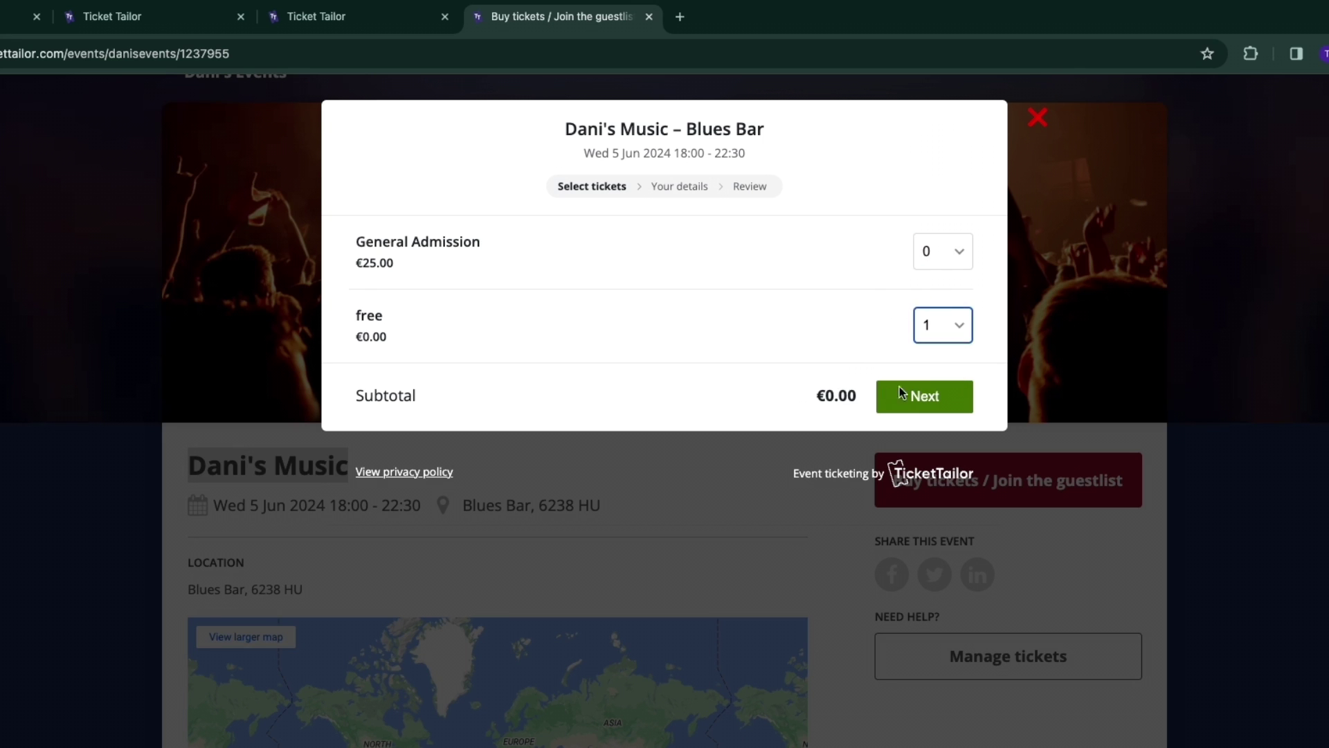
pyautogui.click(923, 393)
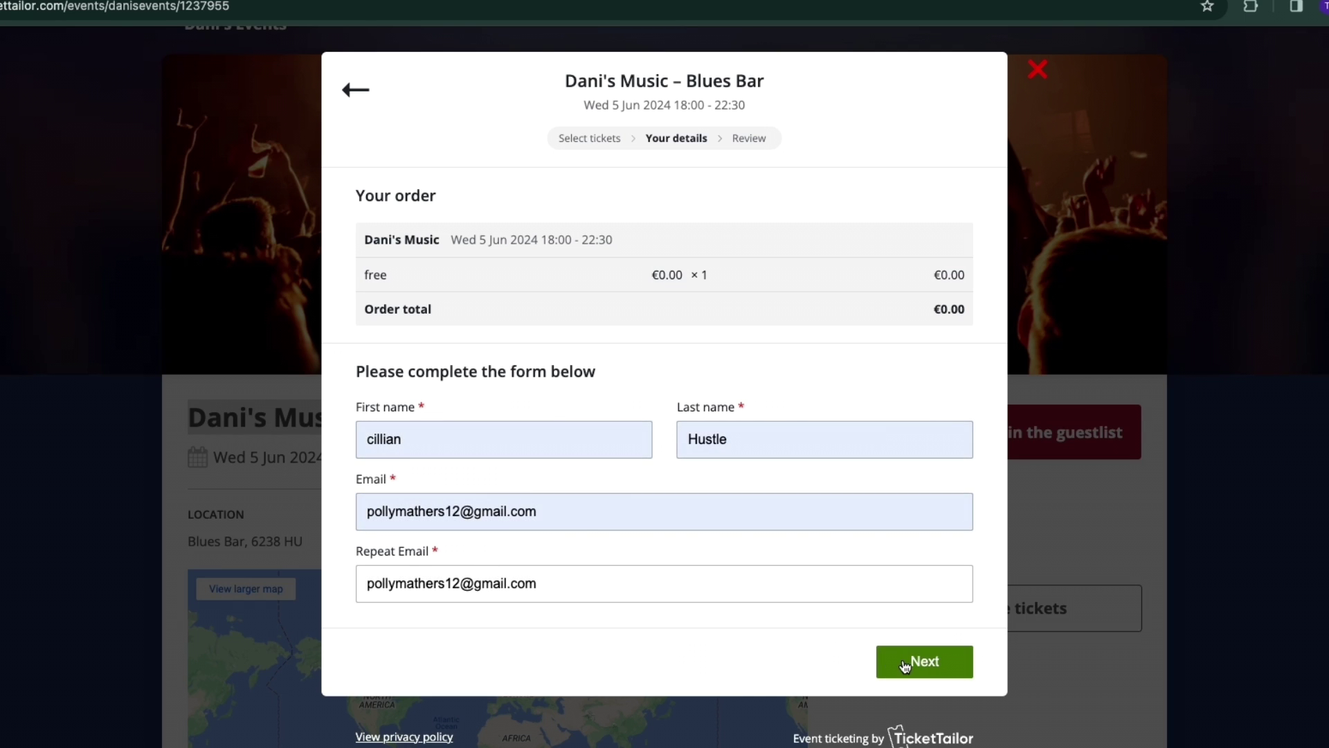
pyautogui.click(905, 666)
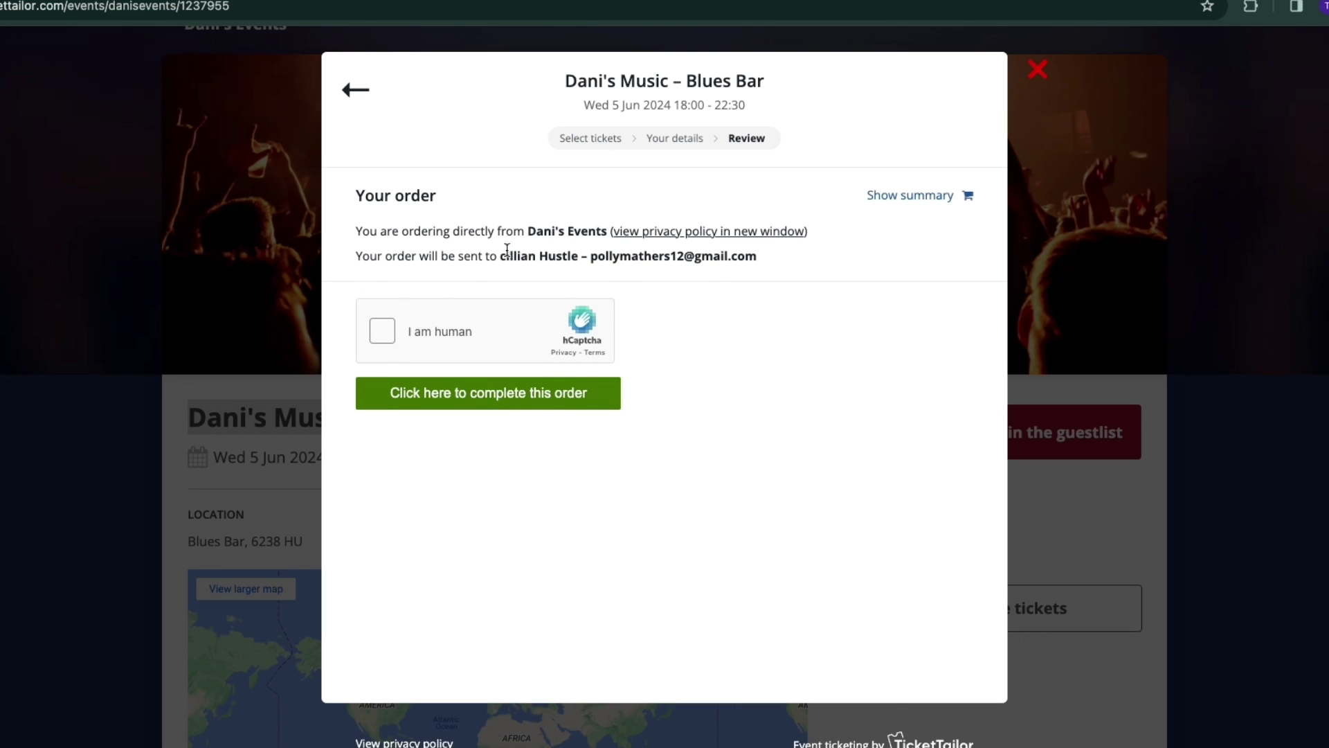
# Pass the human verification, complete the free ticket order, and look over the order confirmation
pyautogui.click(383, 333)
pyautogui.click(486, 395)
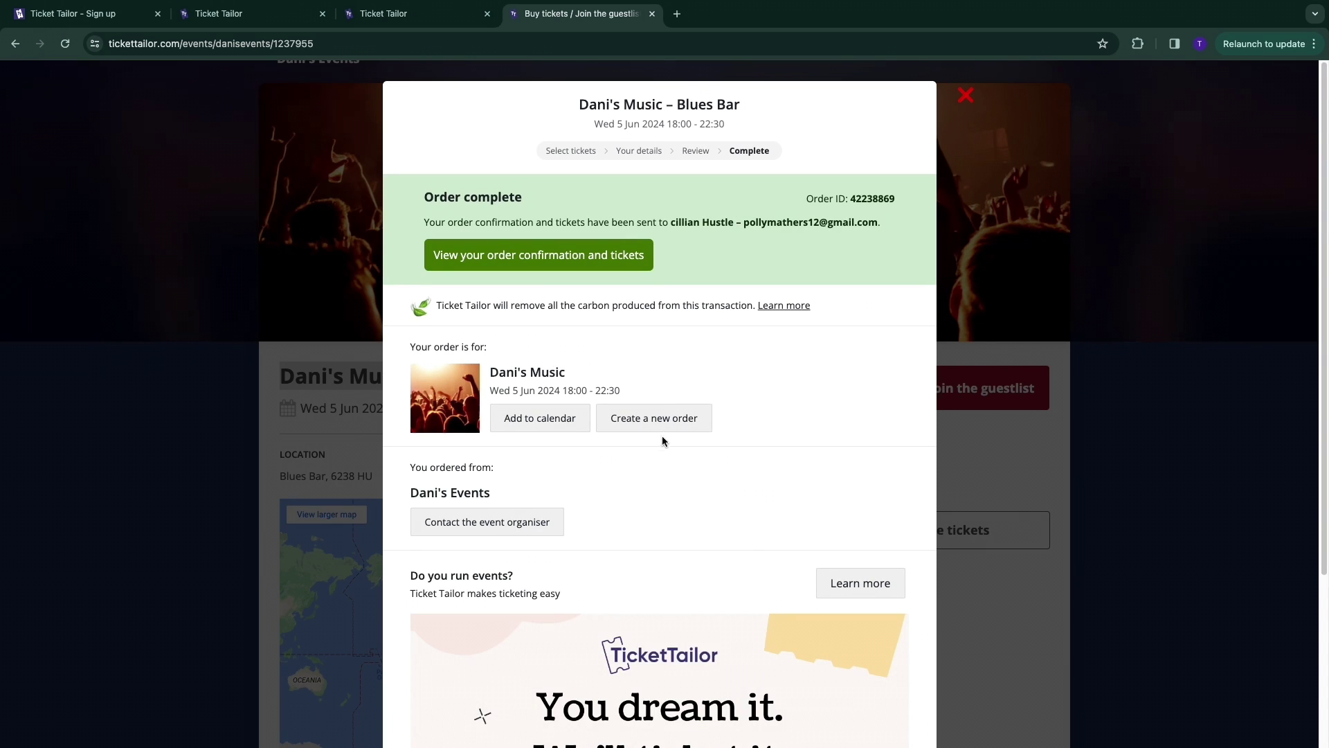
pyautogui.scroll(-3, 662, 435)
pyautogui.scroll(3, 637, 424)
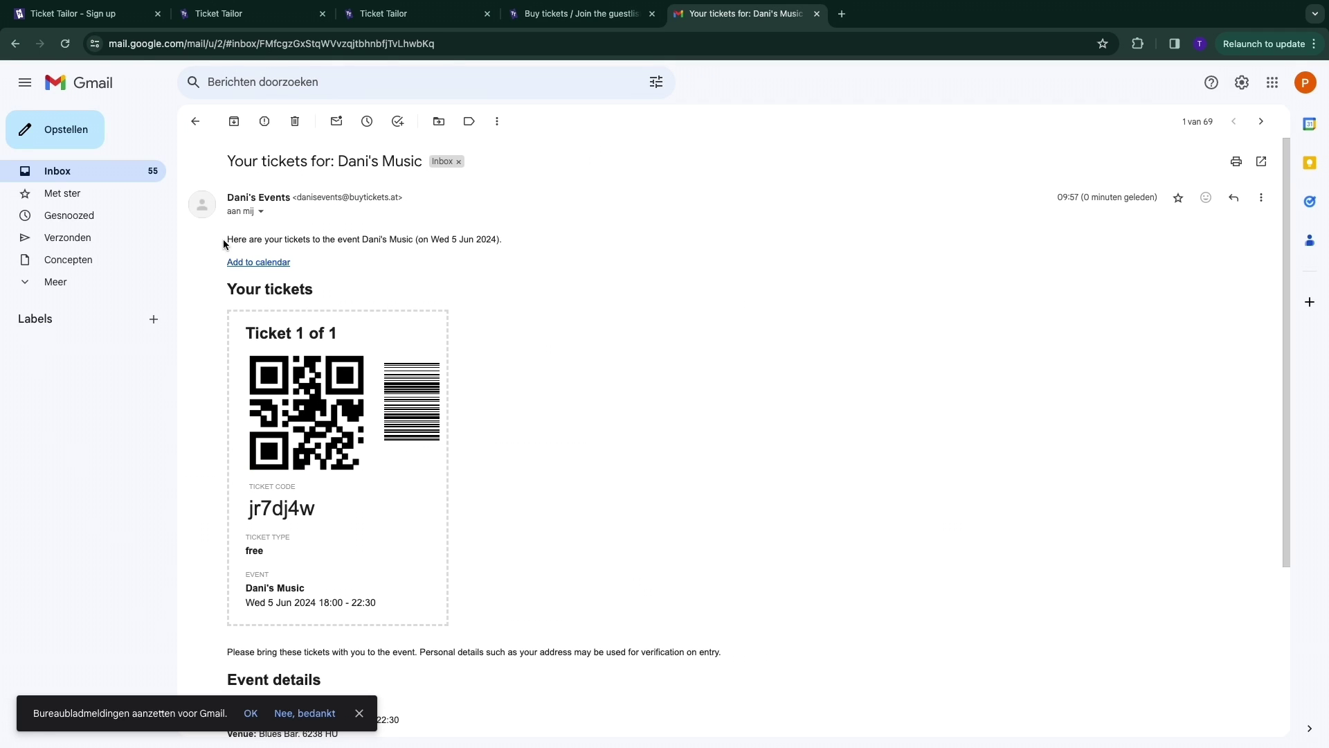
# Examine the ticket e-mail for Dani's Music in Gmail, including its message, QR code, ticket type and event details
pyautogui.moveTo(224, 244); pyautogui.dragTo(501, 256)
pyautogui.click(342, 236)
pyautogui.click(462, 256)
pyautogui.click(558, 301)
pyautogui.scroll(-2, 438, 306)
pyautogui.scroll(1, 277, 311)
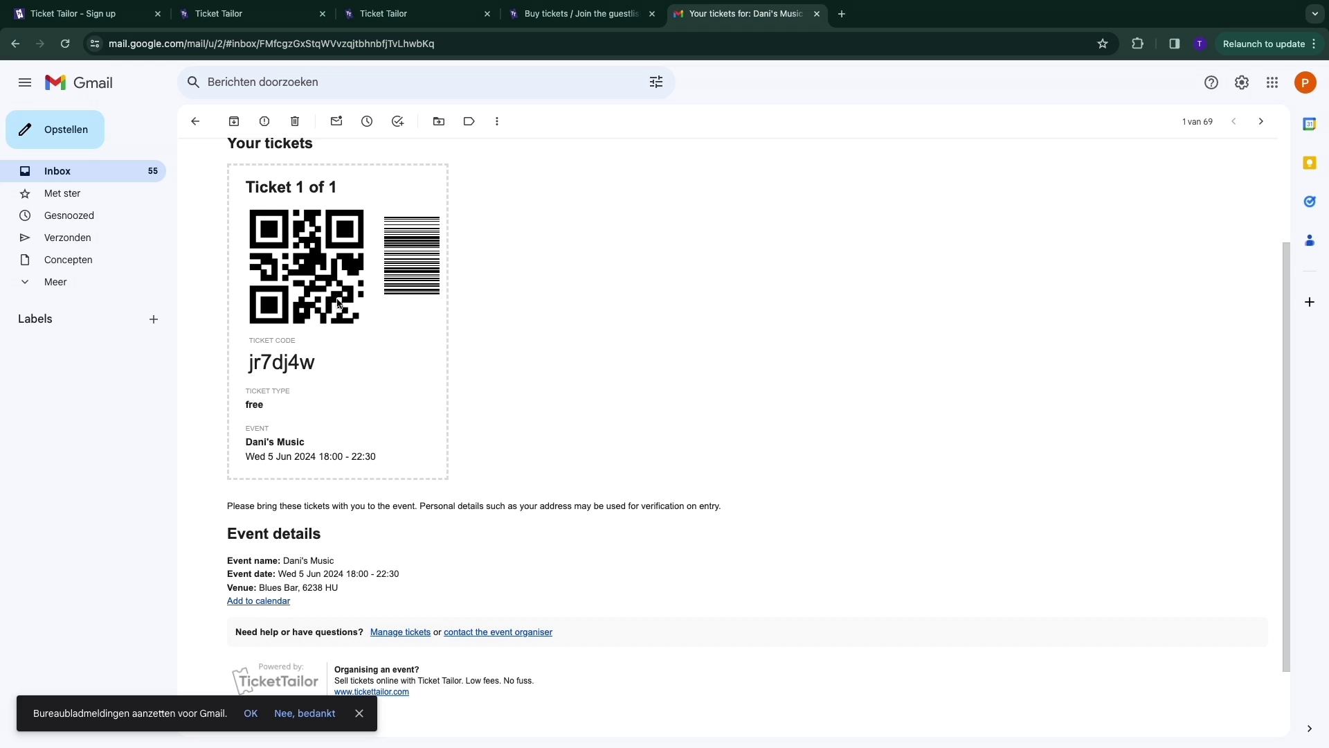
pyautogui.scroll(2, 385, 362)
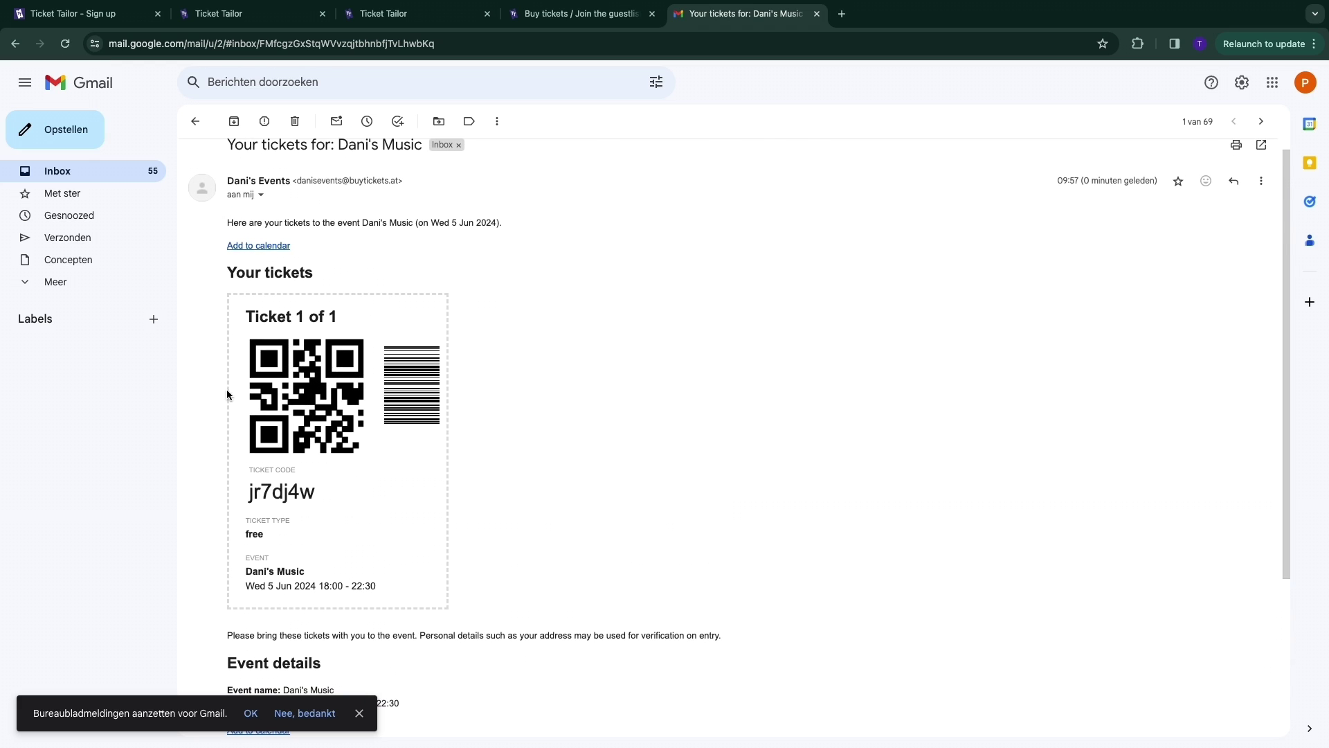
pyautogui.scroll(-1, 337, 419)
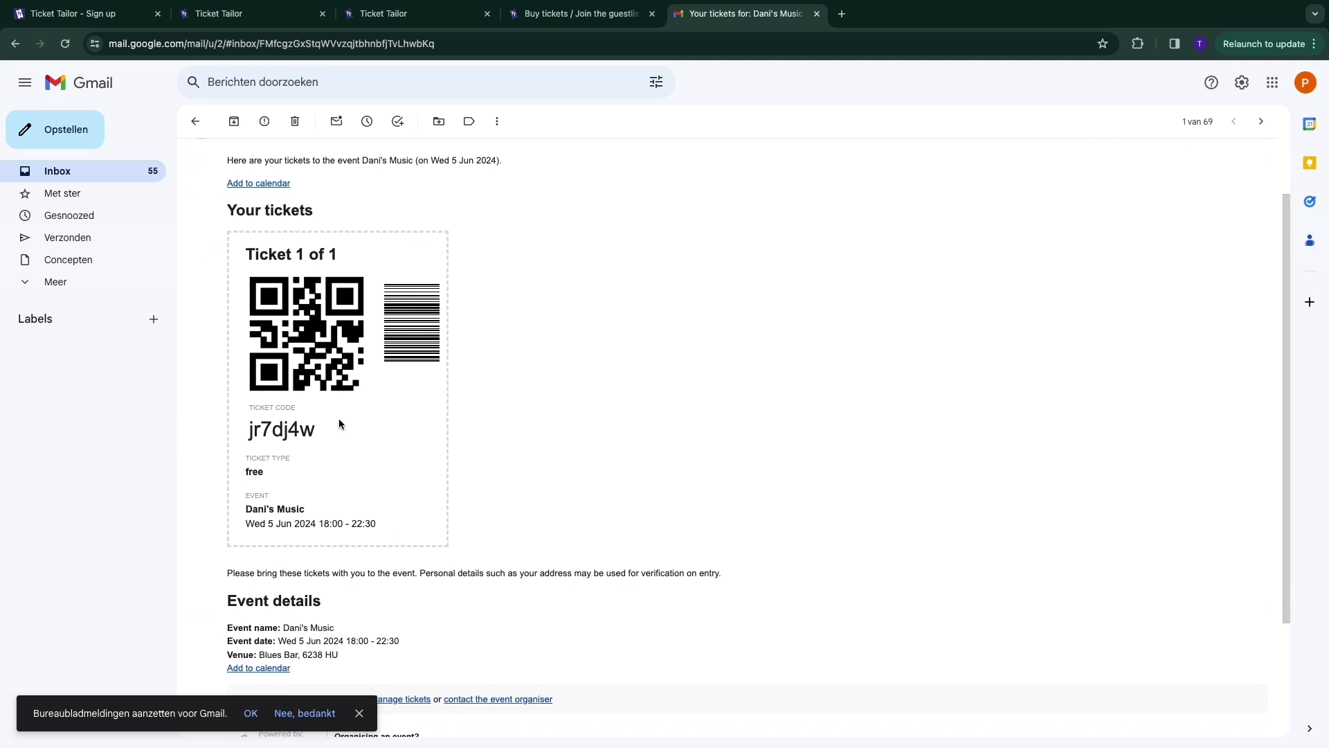
# Close the ticket e-mail and return to the box office overview in Ticket Tailor
pyautogui.click(582, 14)
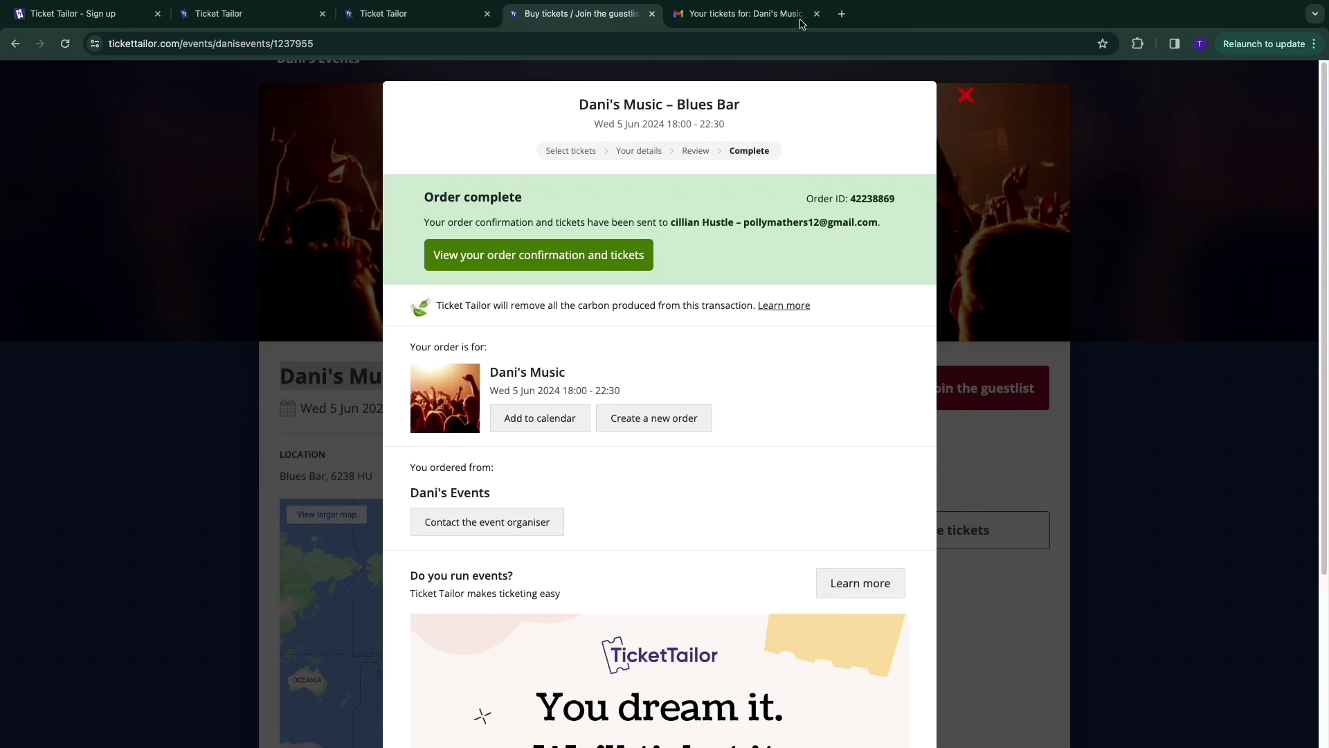
pyautogui.click(816, 14)
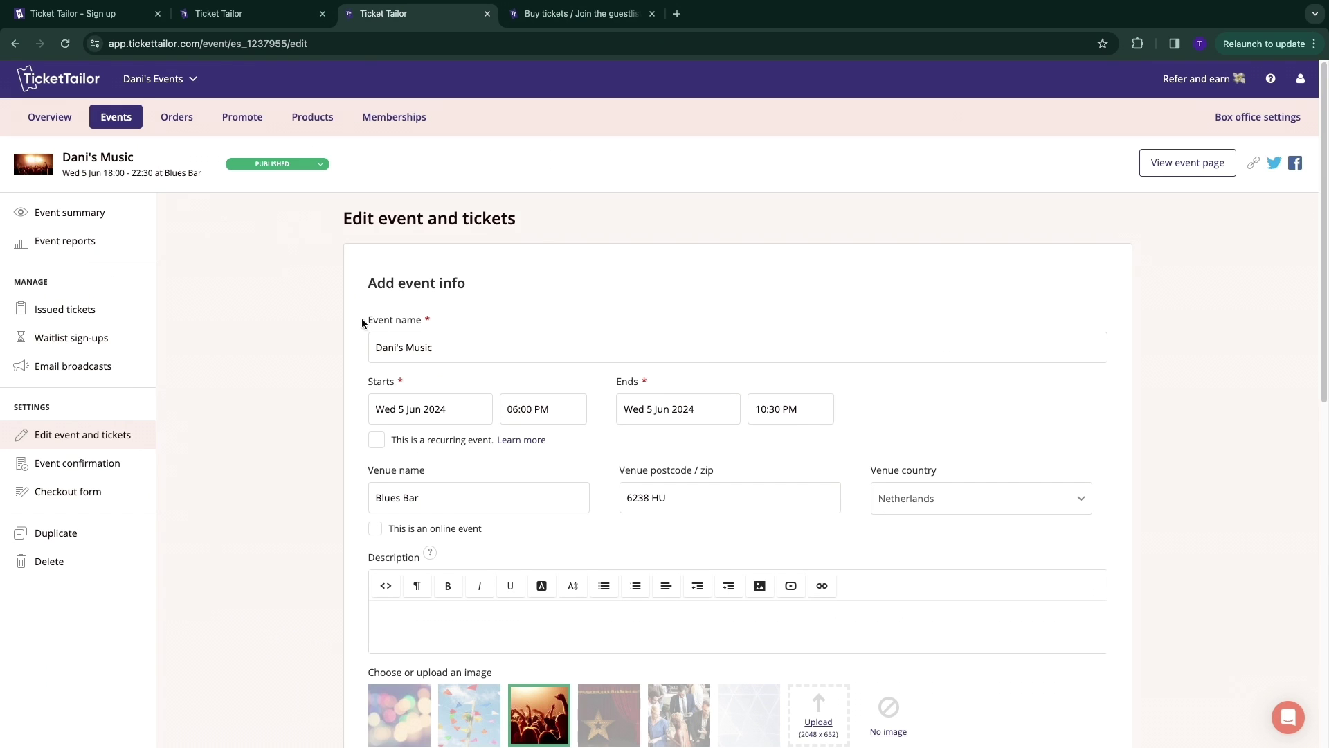
pyautogui.click(28, 119)
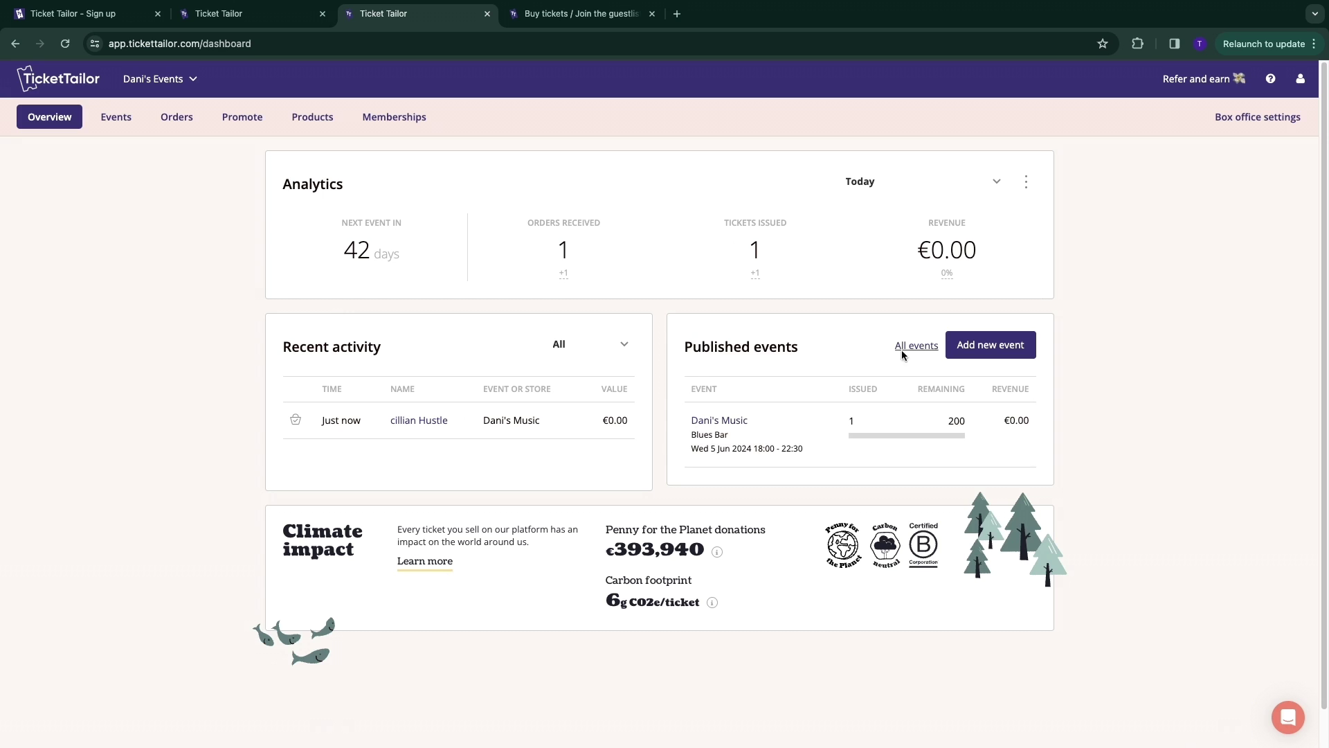
pyautogui.click(1300, 80)
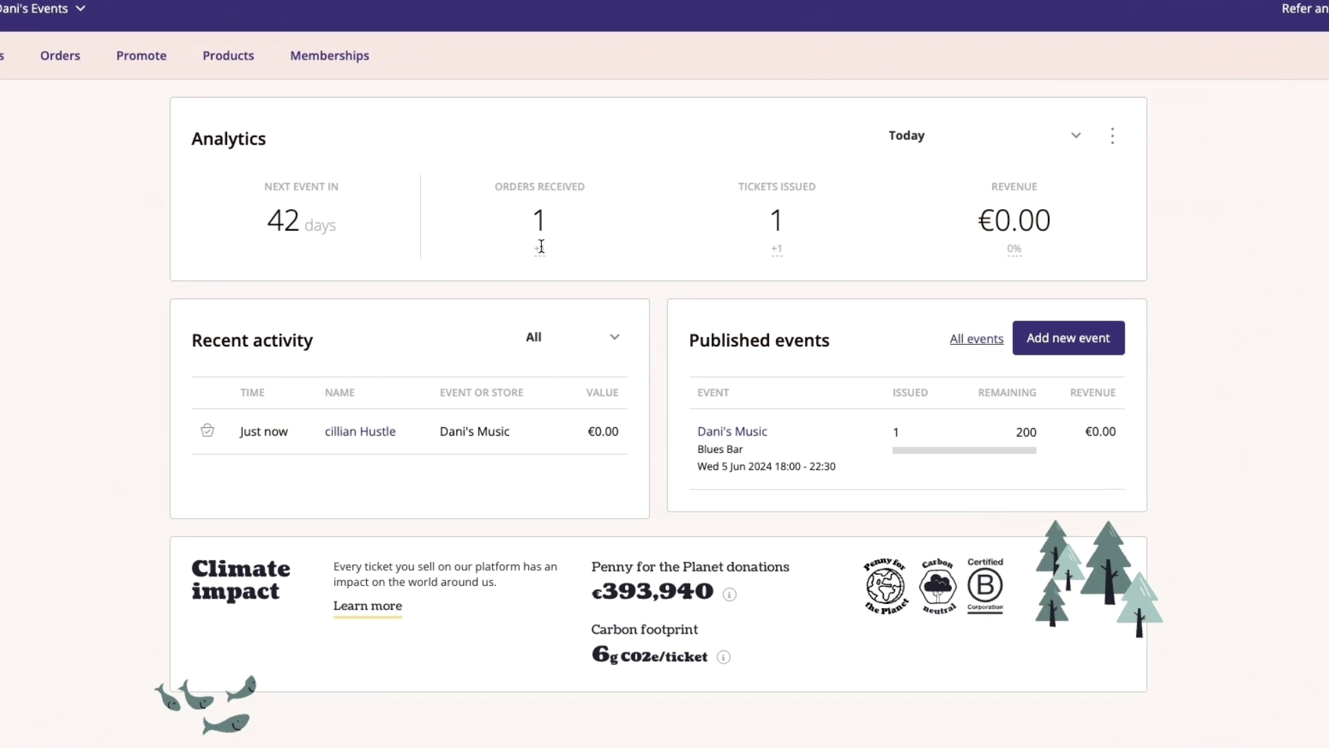
# Review the orders received in the analytics and the remaining tickets for Dani's Music among the published events
pyautogui.moveTo(496, 189); pyautogui.dragTo(615, 247)
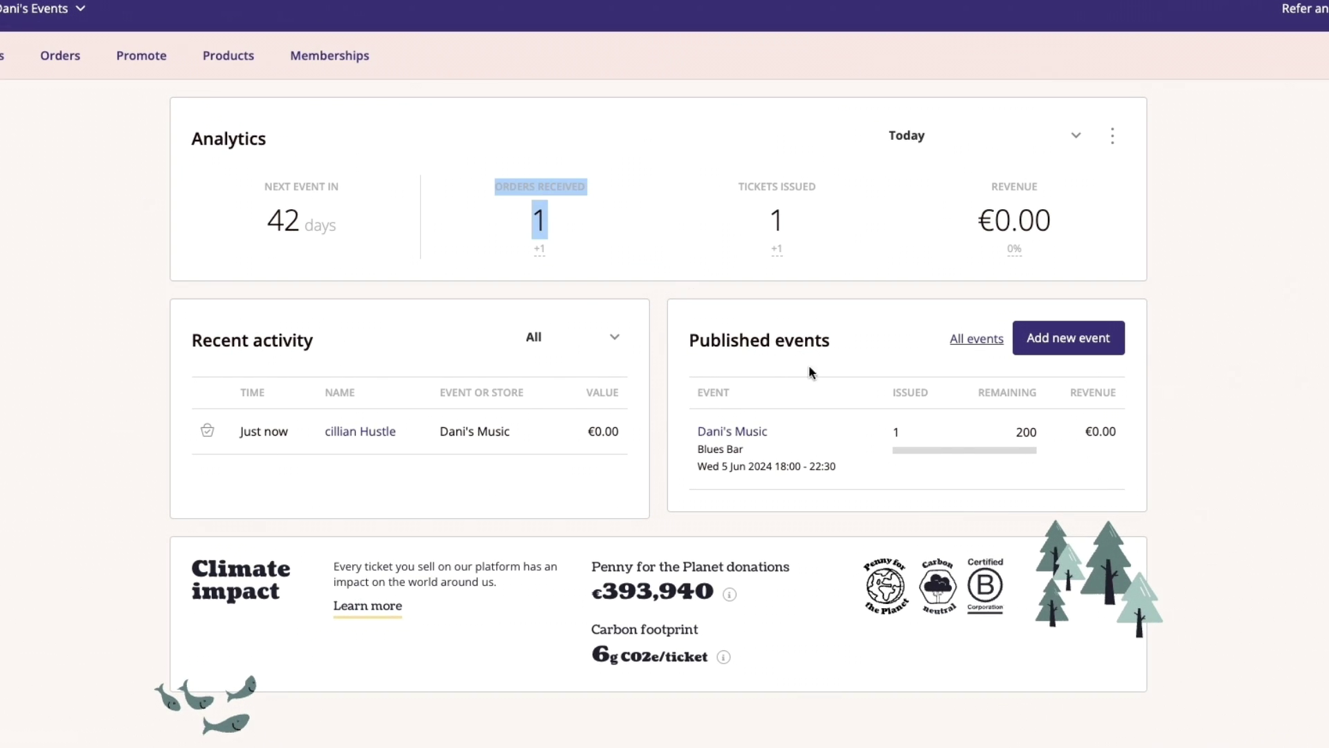
pyautogui.click(654, 234)
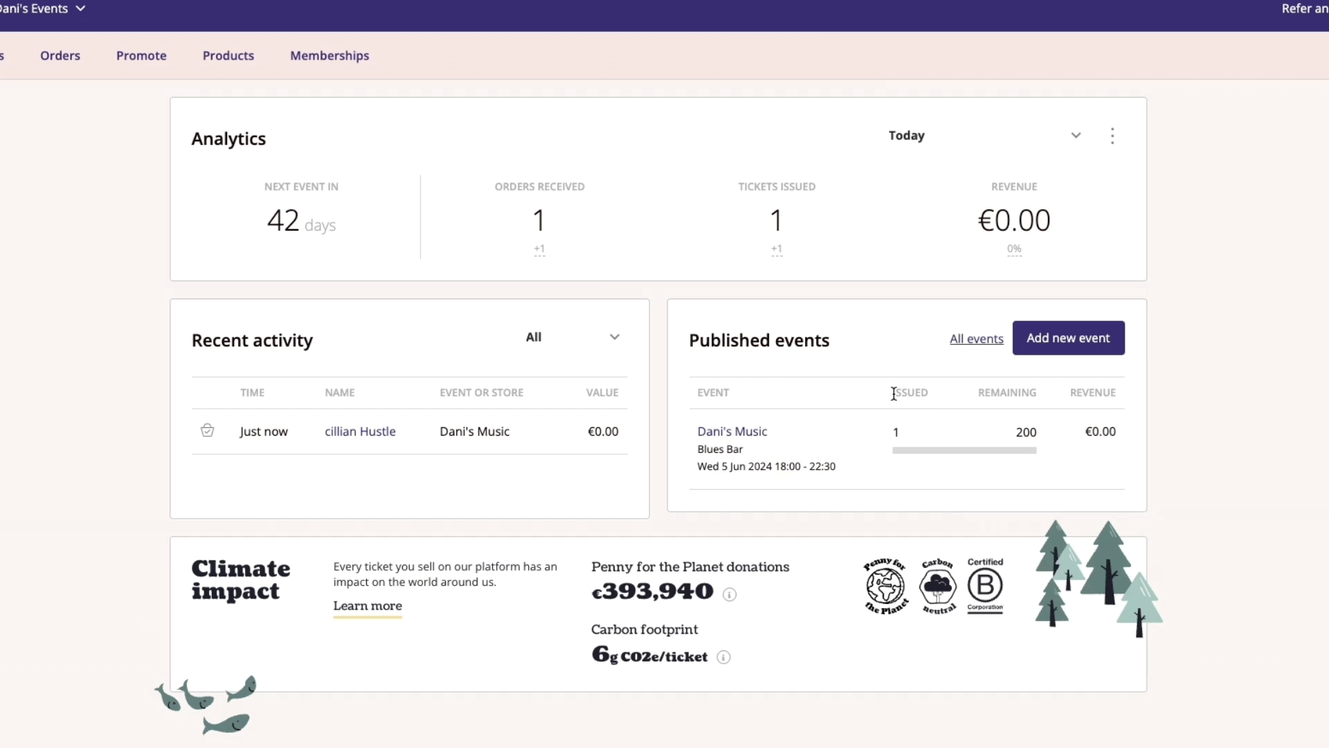
pyautogui.moveTo(972, 394); pyautogui.dragTo(1041, 396)
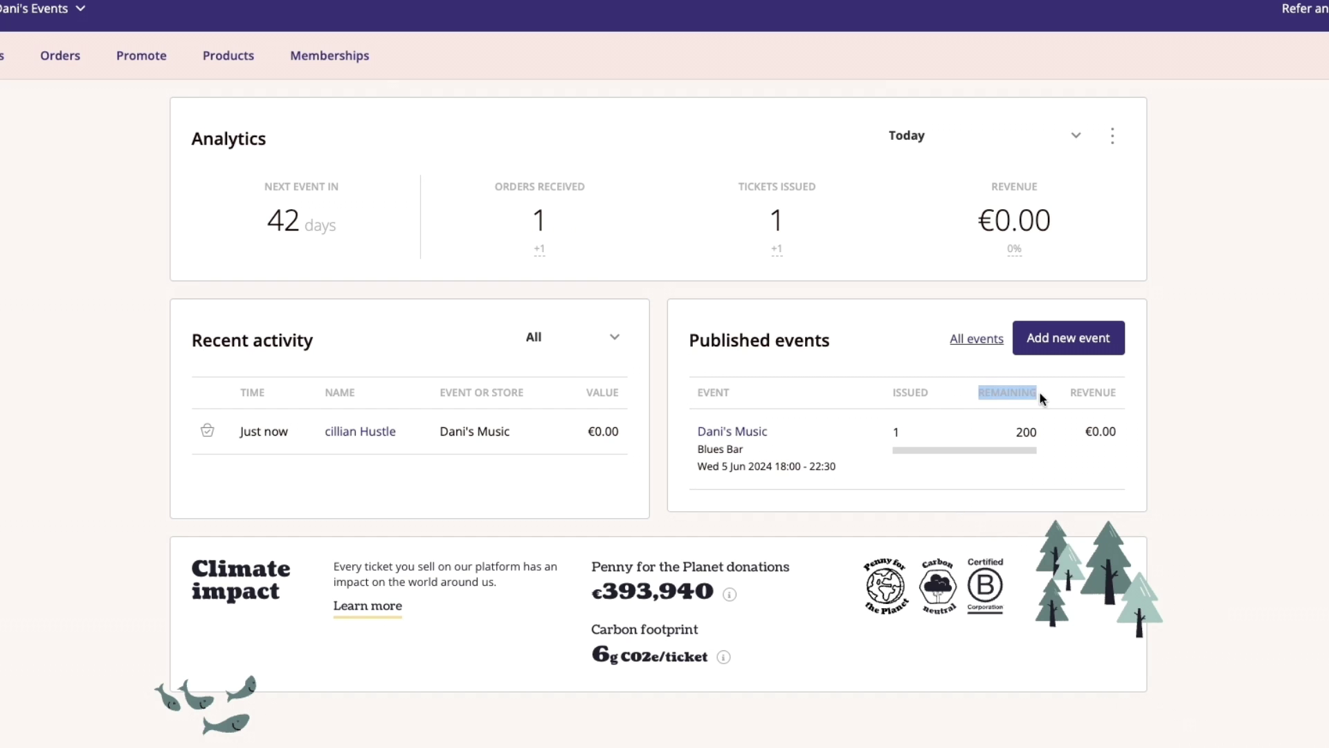
pyautogui.click(776, 353)
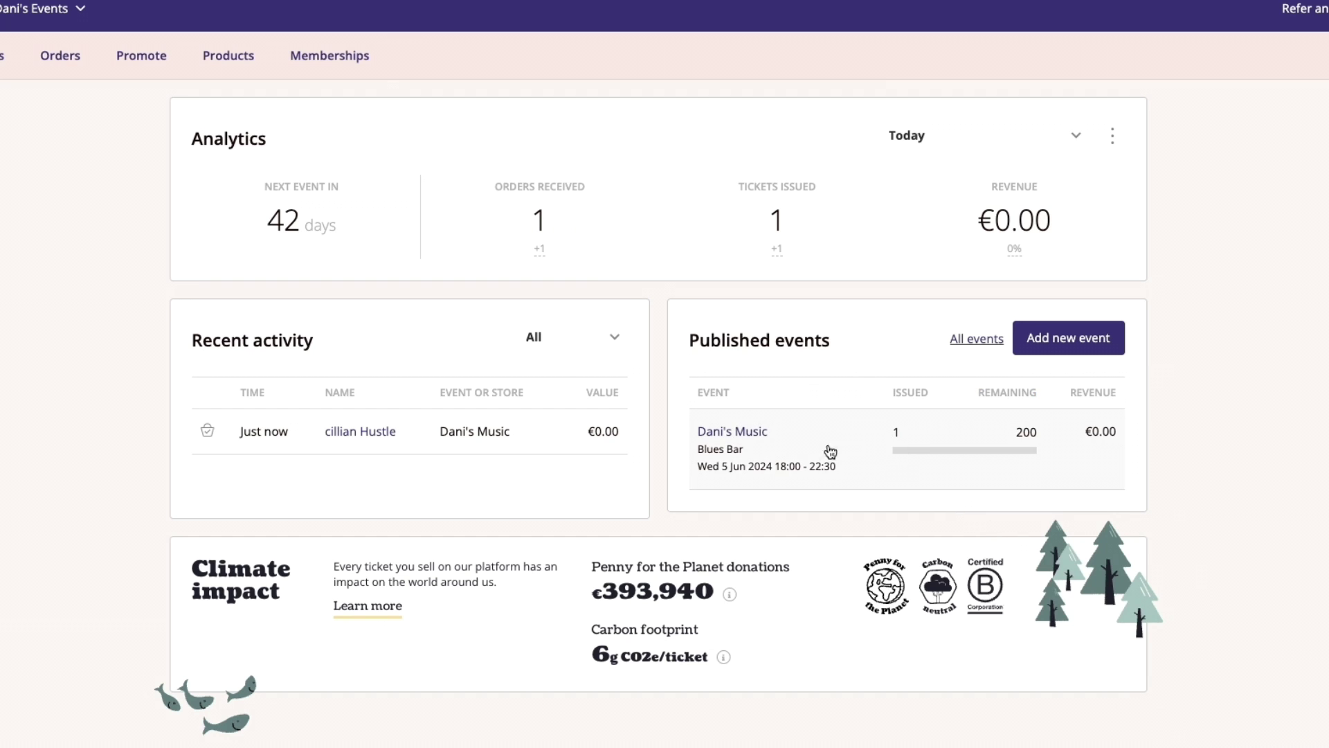
pyautogui.click(1071, 348)
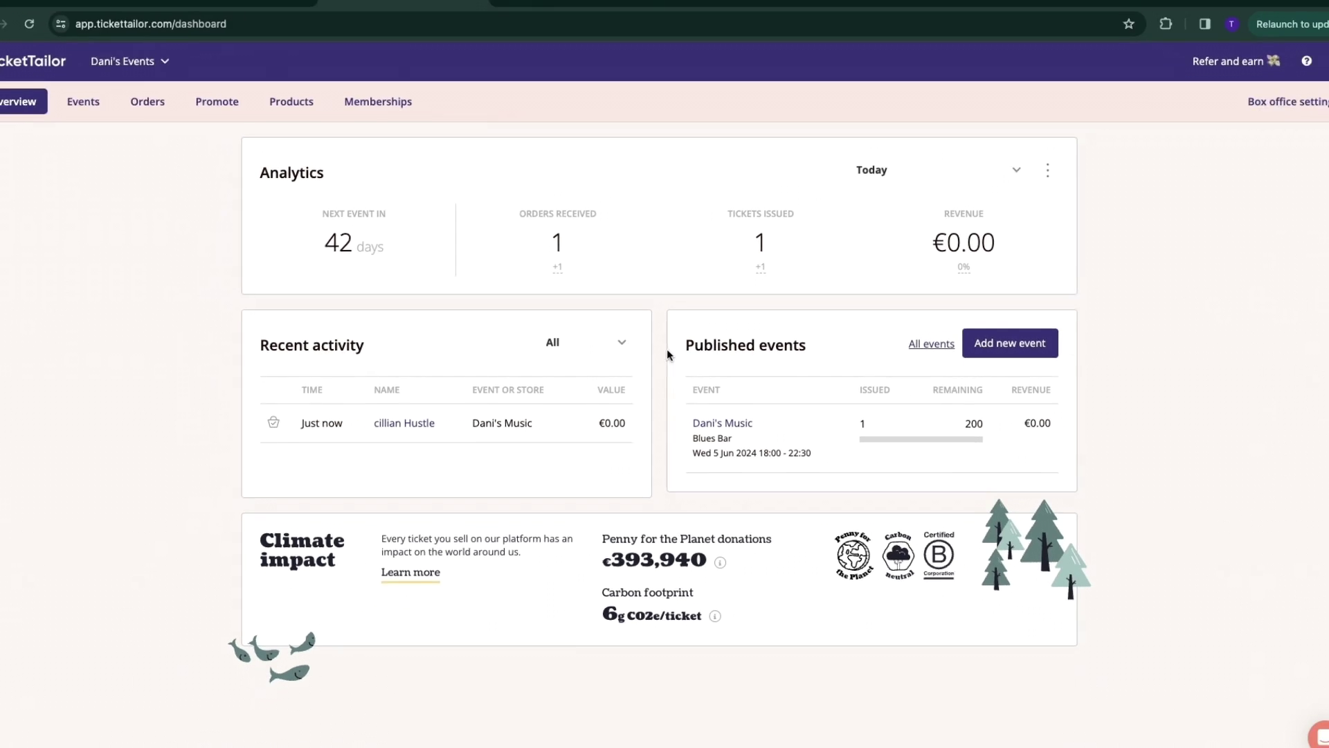
# Open the box office's promotion section and look over the shareable event link for Dani's Events
pyautogui.click(215, 105)
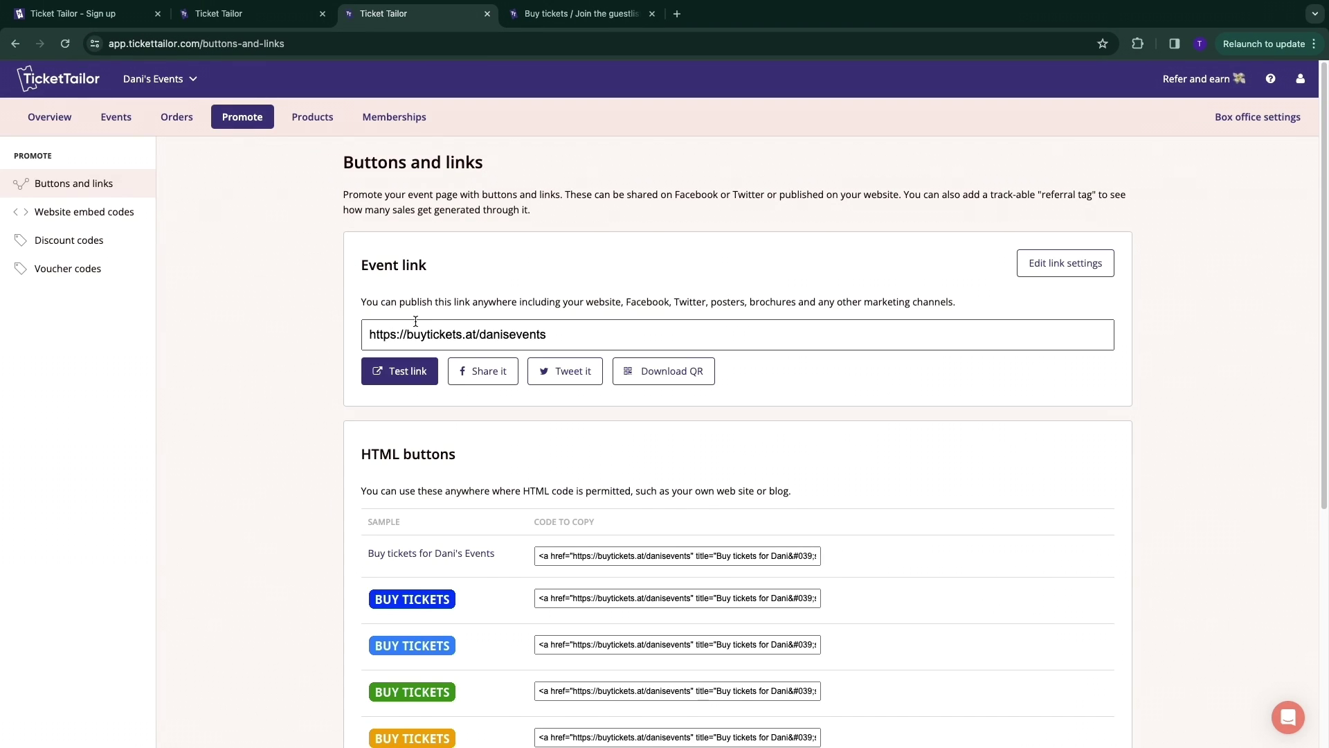
pyautogui.moveTo(593, 344); pyautogui.dragTo(367, 341)
pyautogui.scroll(-1, 356, 400)
pyautogui.scroll(-3, 357, 400)
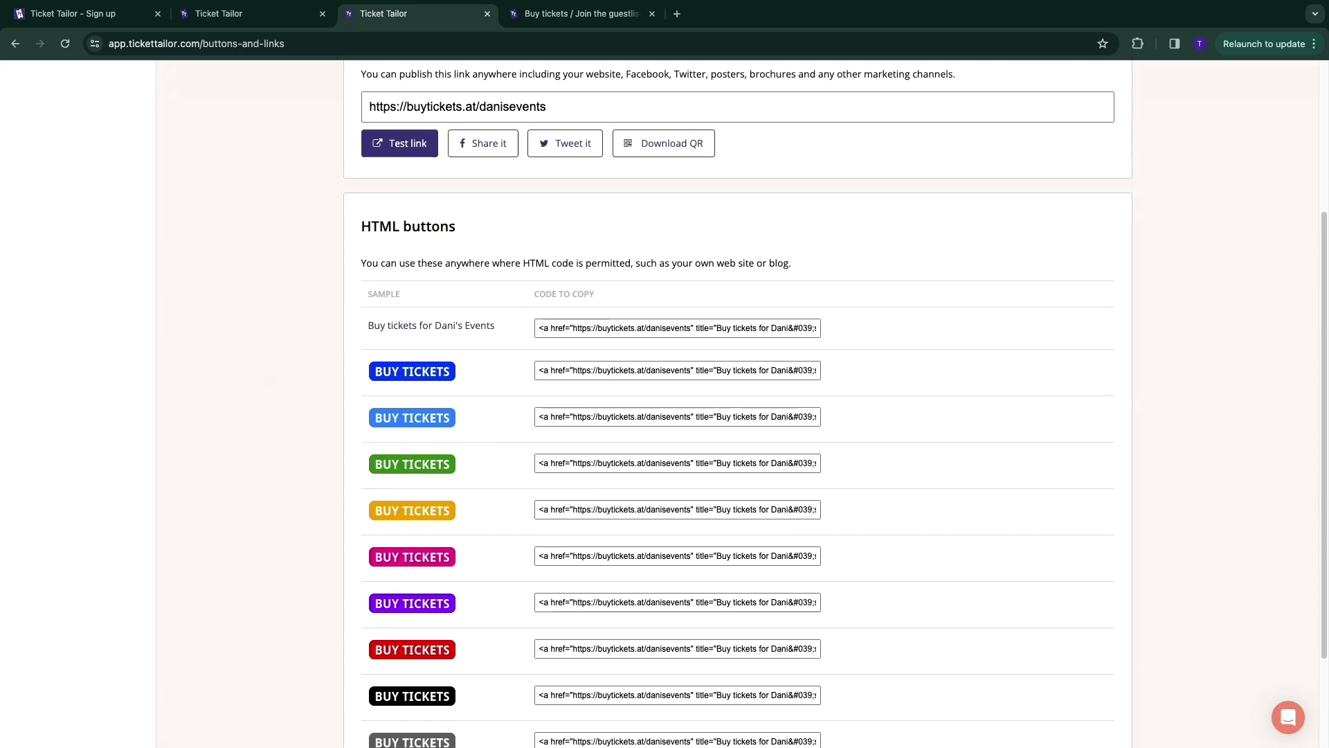
# Review the HTML Buy Tickets button samples and select the code for the light blue button
pyautogui.moveTo(361, 226); pyautogui.dragTo(466, 225)
pyautogui.click(337, 254)
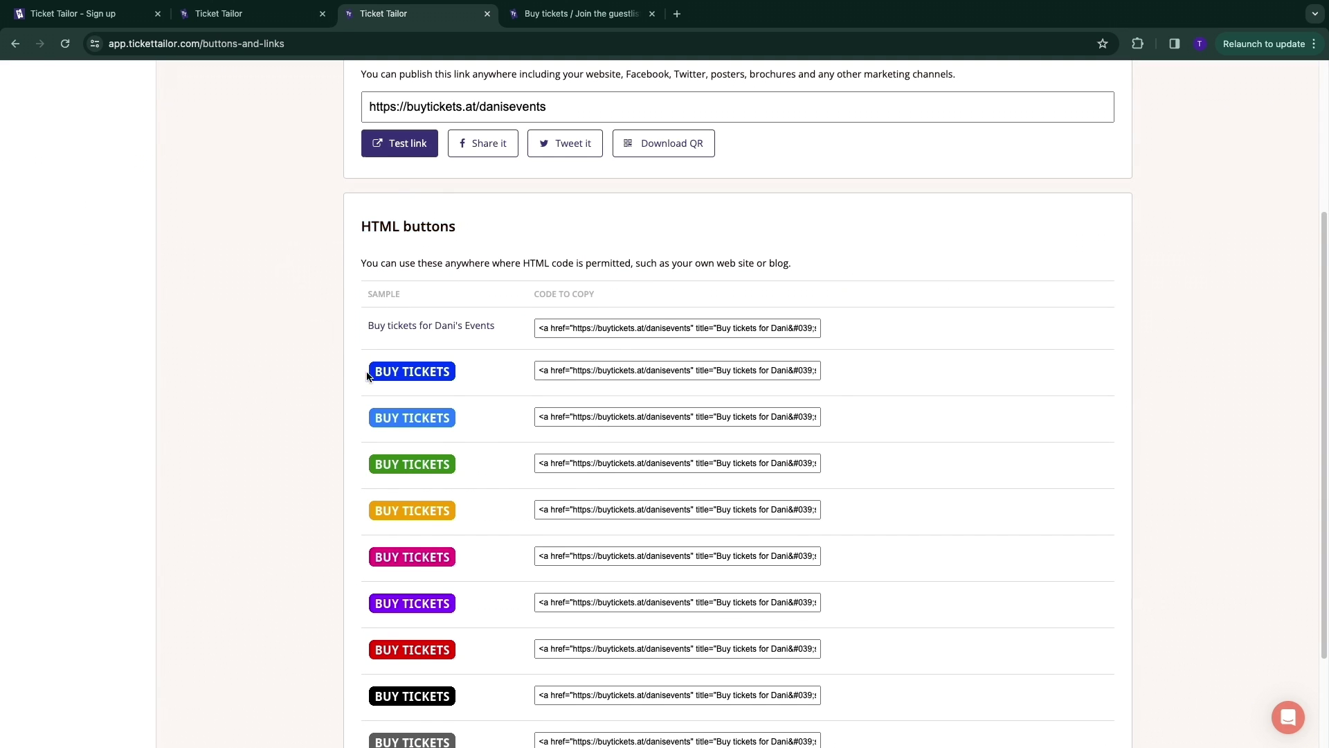
pyautogui.scroll(-1, 309, 346)
pyautogui.scroll(-1, 344, 350)
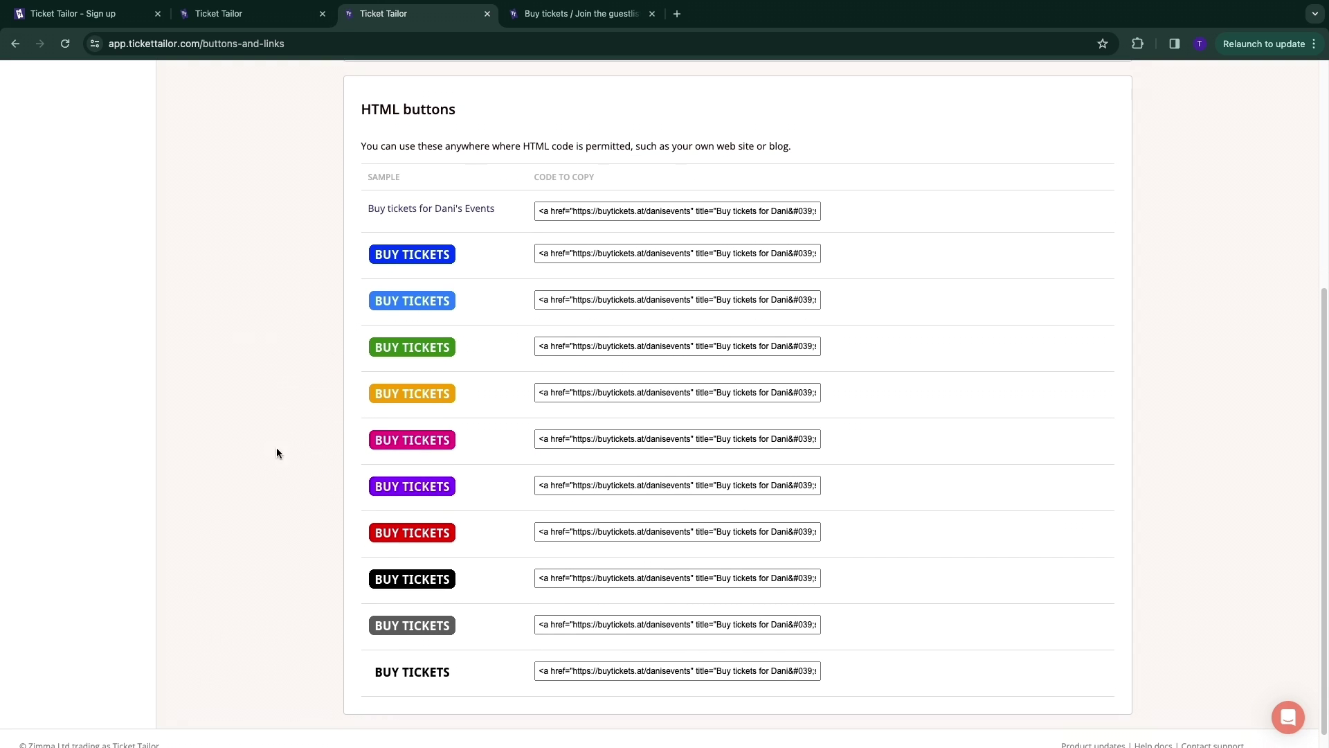
pyautogui.click(405, 302)
pyautogui.scroll(-5, 391, 377)
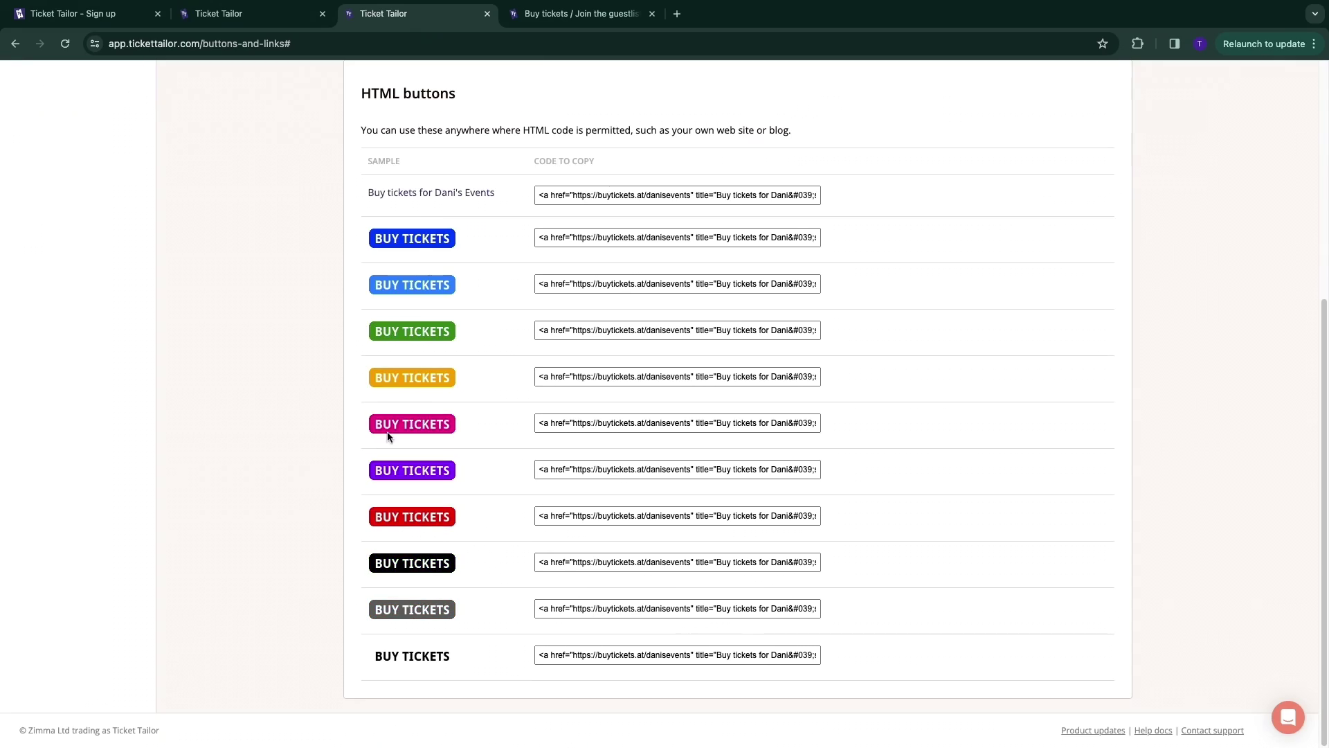
pyautogui.click(605, 284)
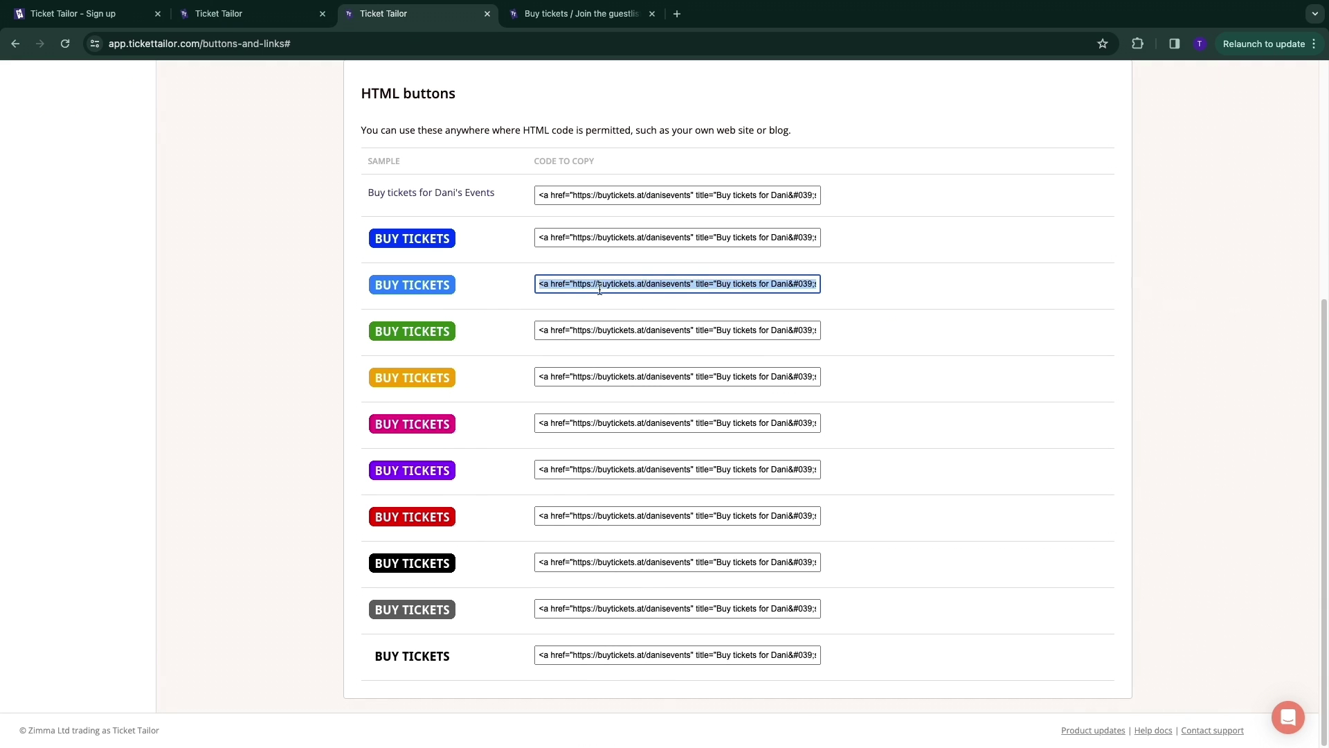
# Open the website embed codes and look over the booking widget preview and its HTML code
pyautogui.scroll(5, 661, 294)
pyautogui.click(101, 225)
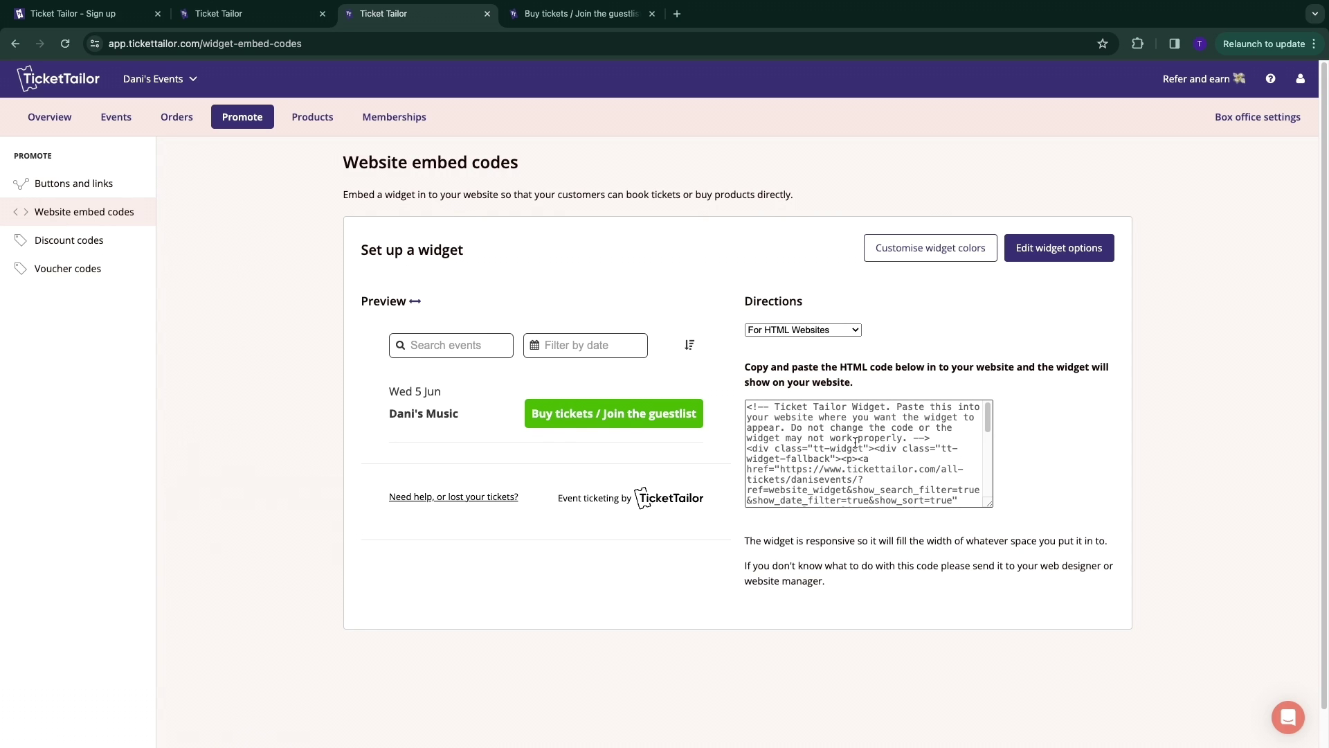
# Explore the products and memberships sections, including the options to add a new product and a new membership type
pyautogui.click(303, 130)
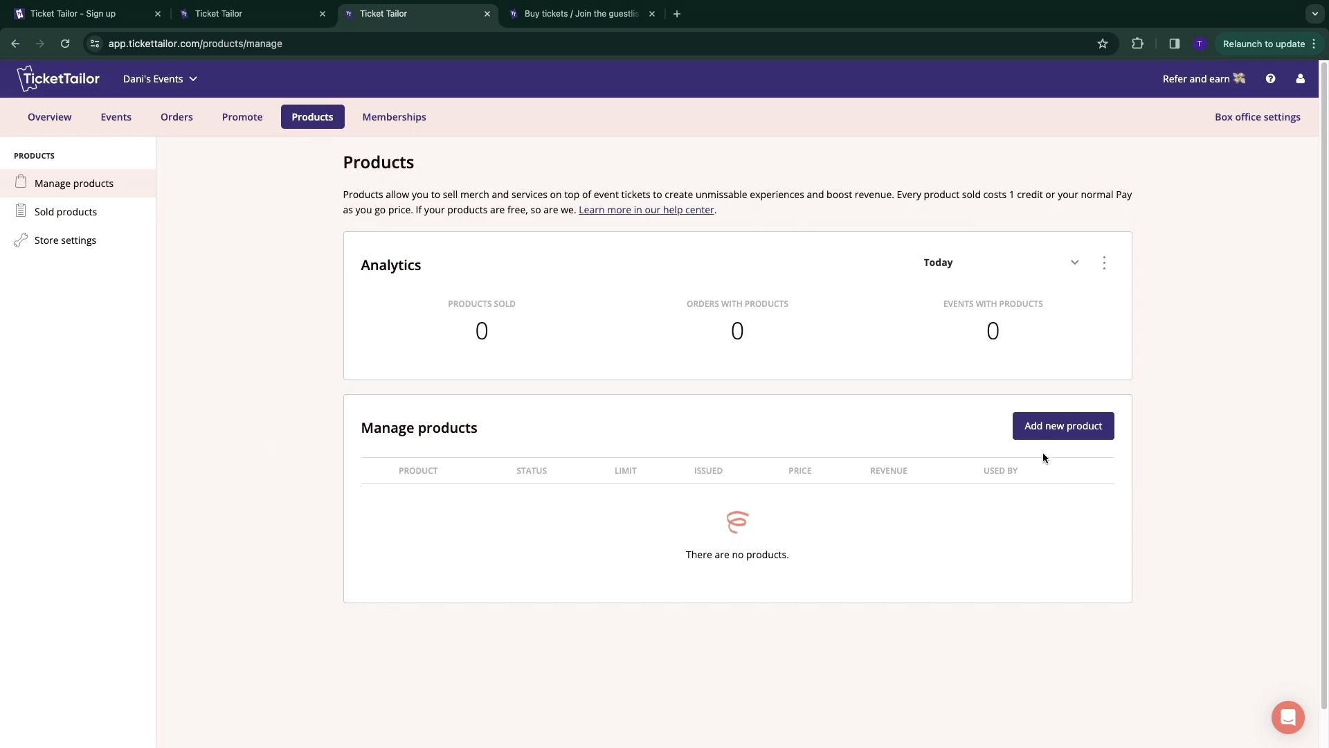
pyautogui.click(1058, 427)
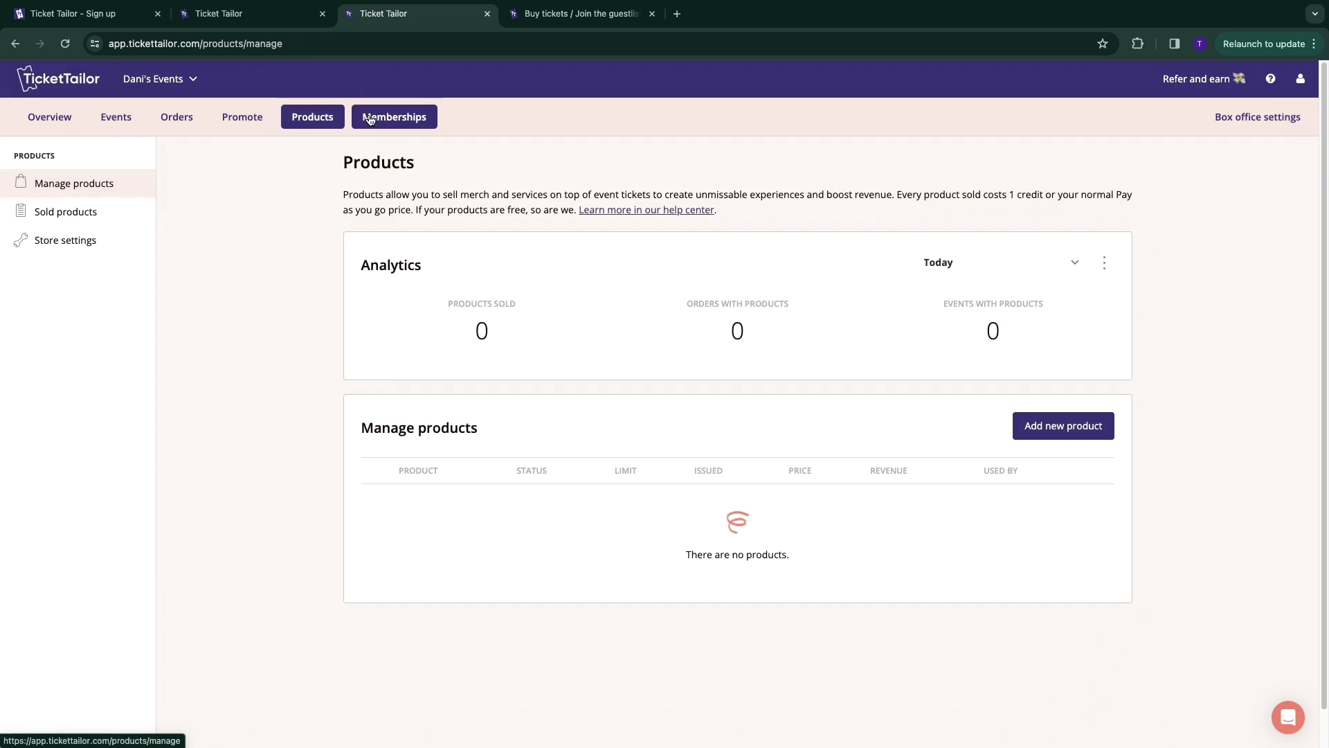
pyautogui.click(387, 119)
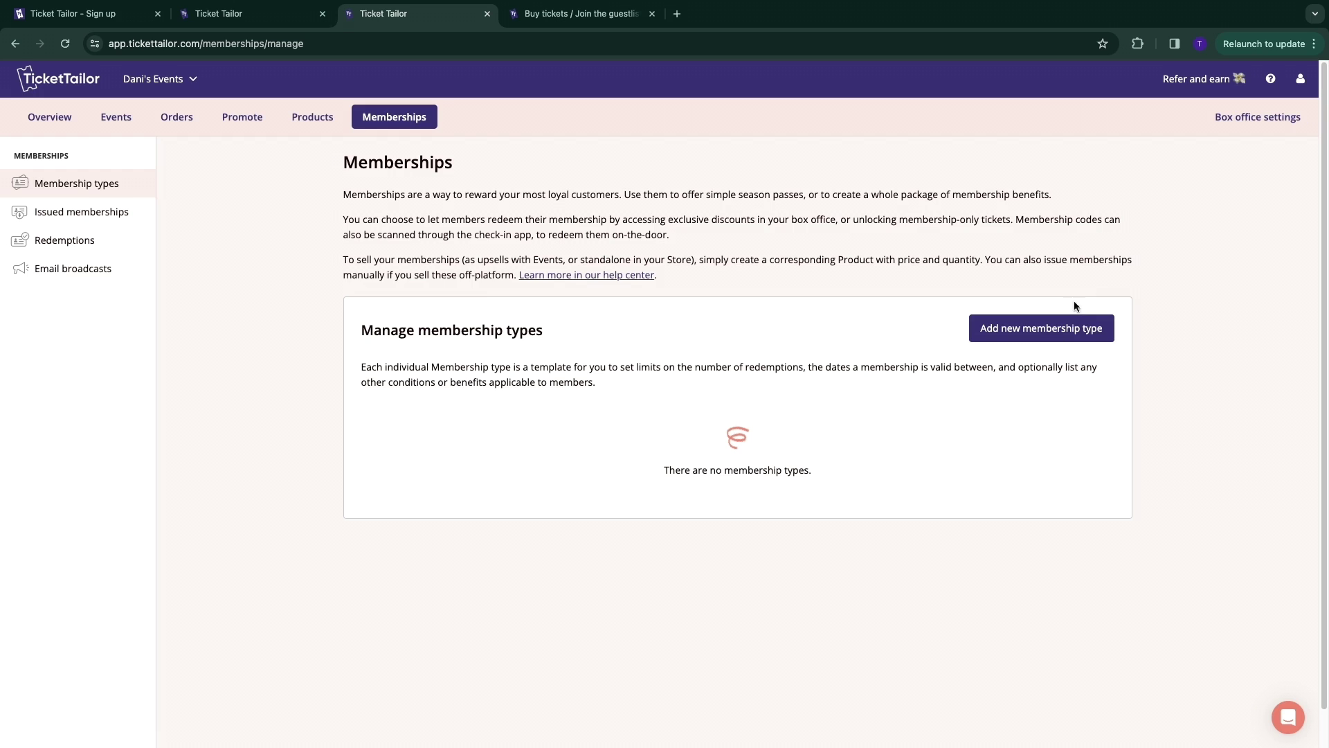
pyautogui.click(1059, 328)
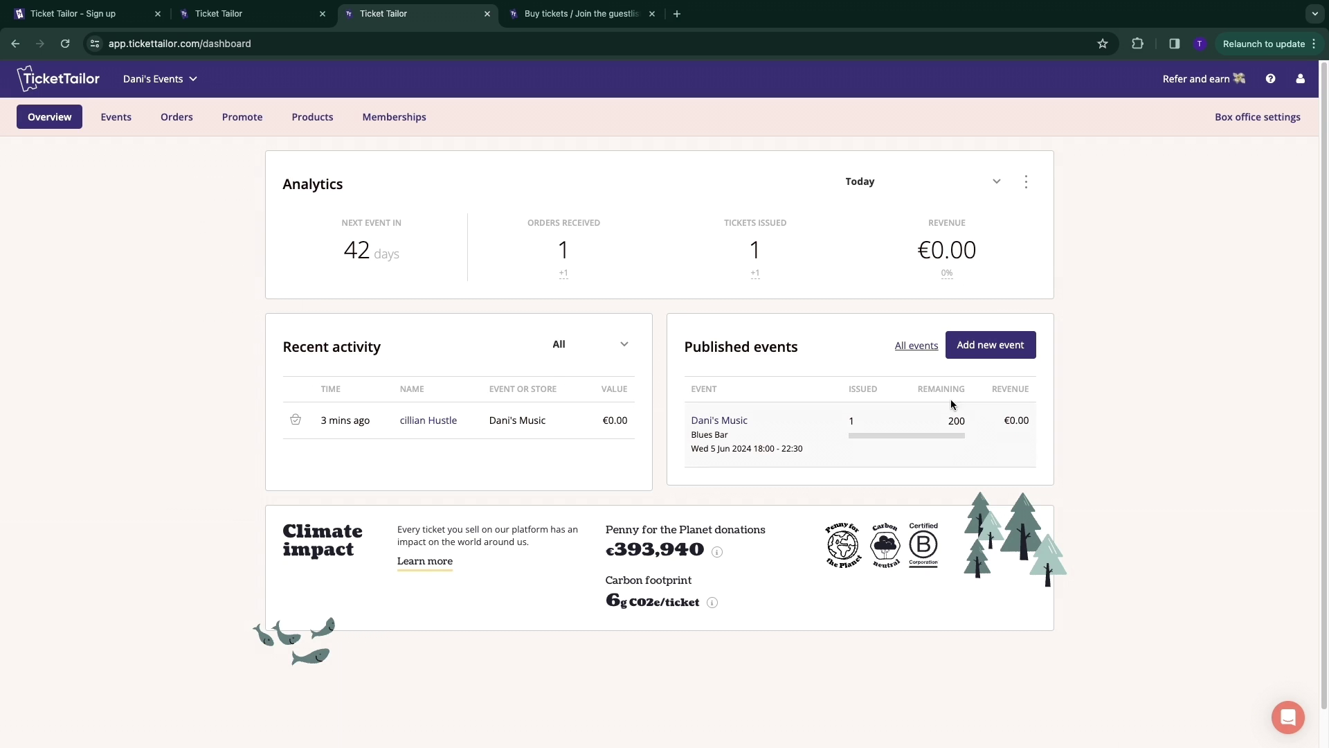
# Go to the Ticket Tailor pricing page and show the prices in USD
pyautogui.click(1301, 78)
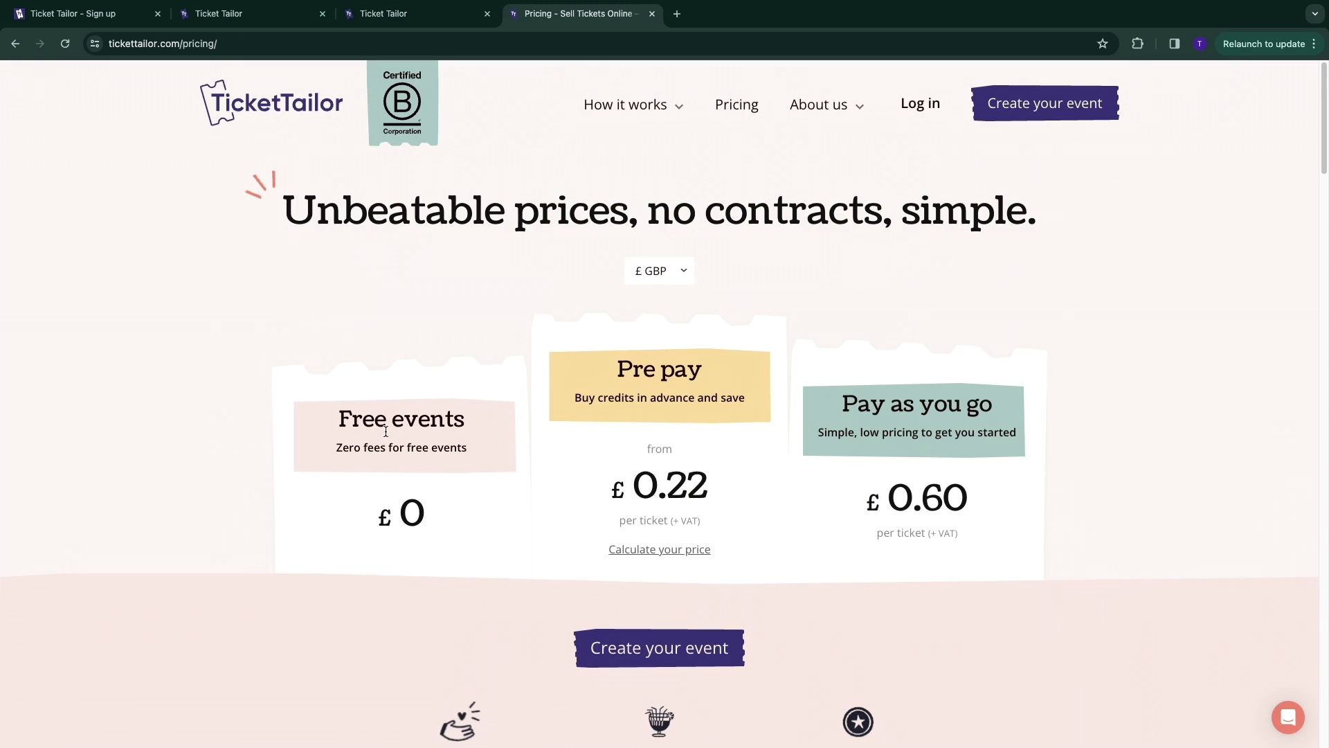
pyautogui.moveTo(332, 415); pyautogui.dragTo(468, 420)
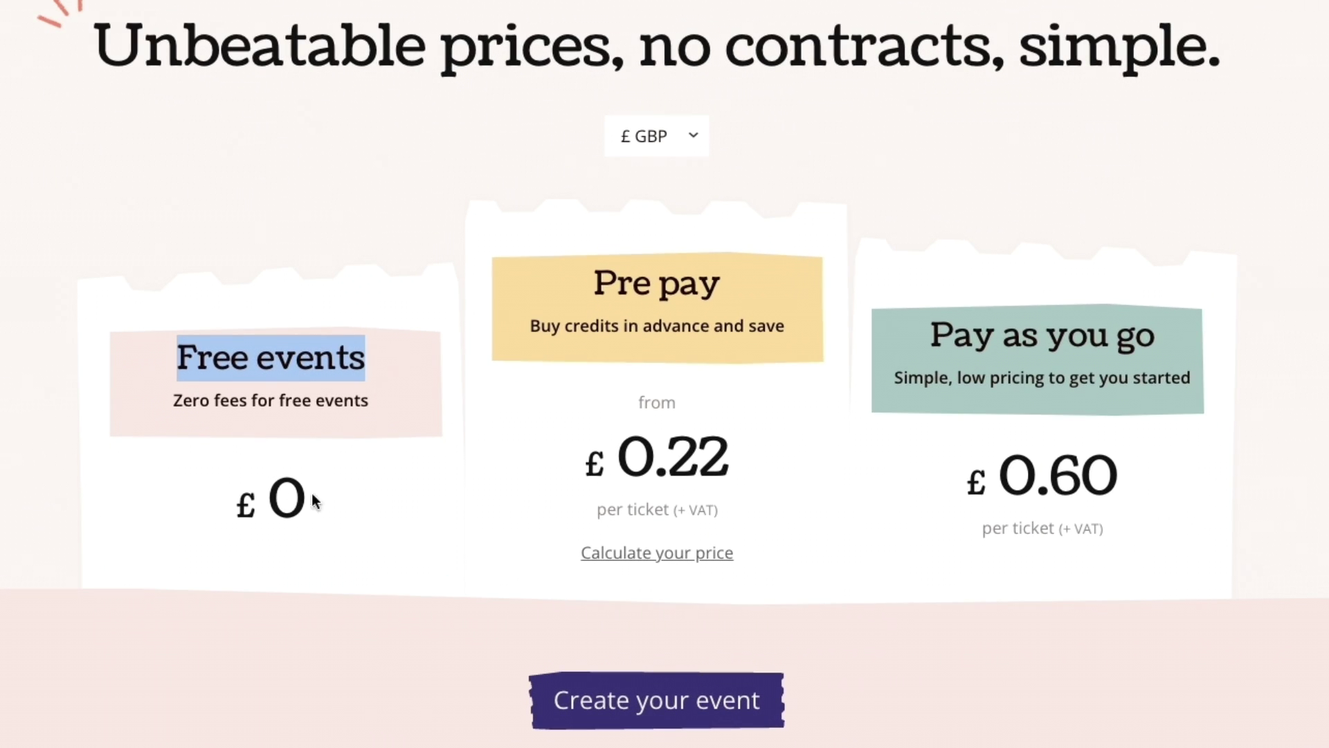
pyautogui.click(656, 152)
pyautogui.click(668, 203)
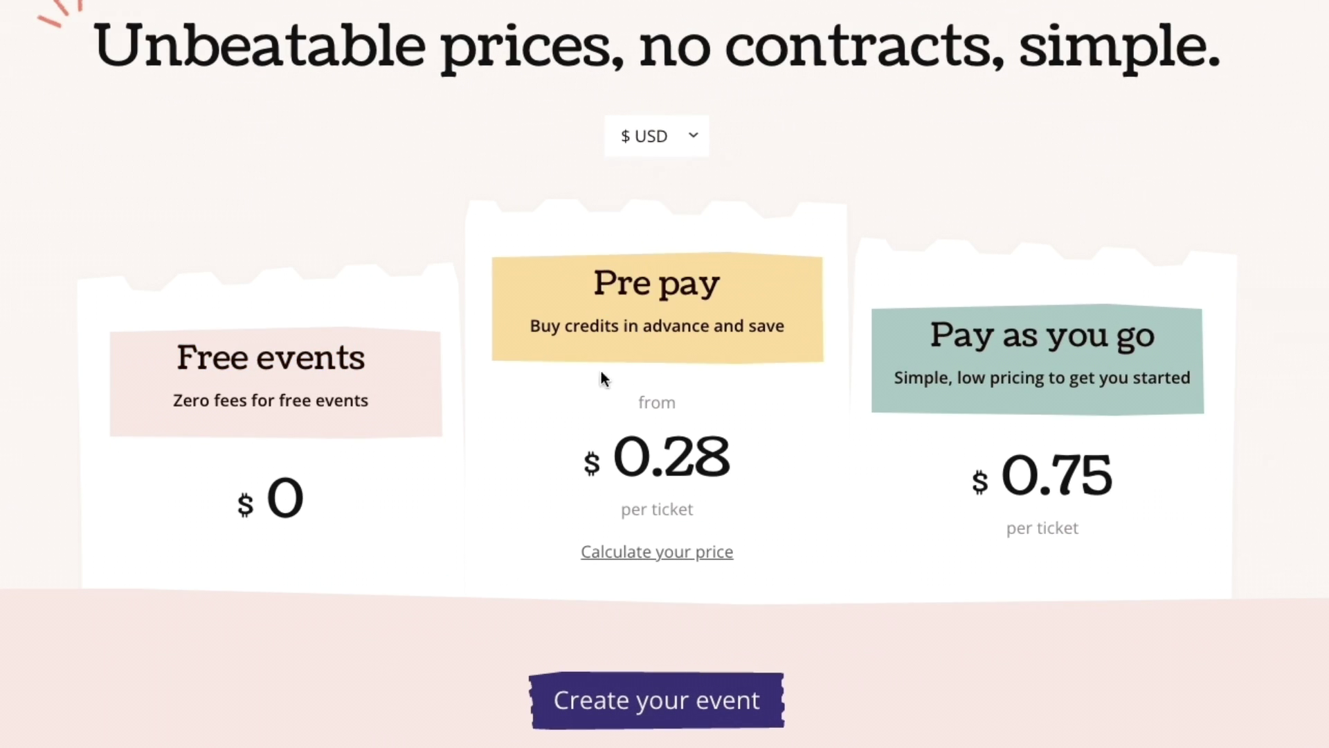
# Compare the per-ticket prices of the Pre pay and Pay as you go plans
pyautogui.moveTo(890, 332); pyautogui.dragTo(1313, 363)
pyautogui.click(1240, 367)
pyautogui.moveTo(594, 460); pyautogui.dragTo(758, 488)
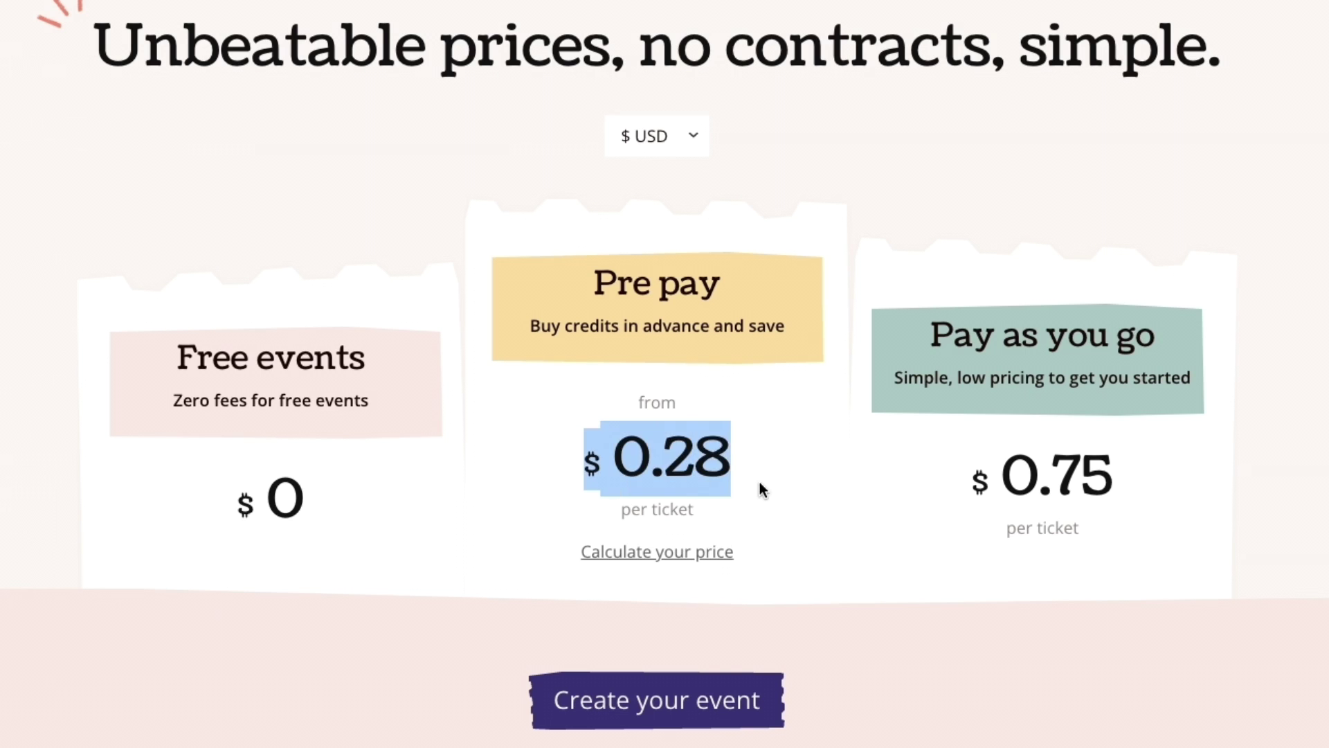
pyautogui.click(762, 493)
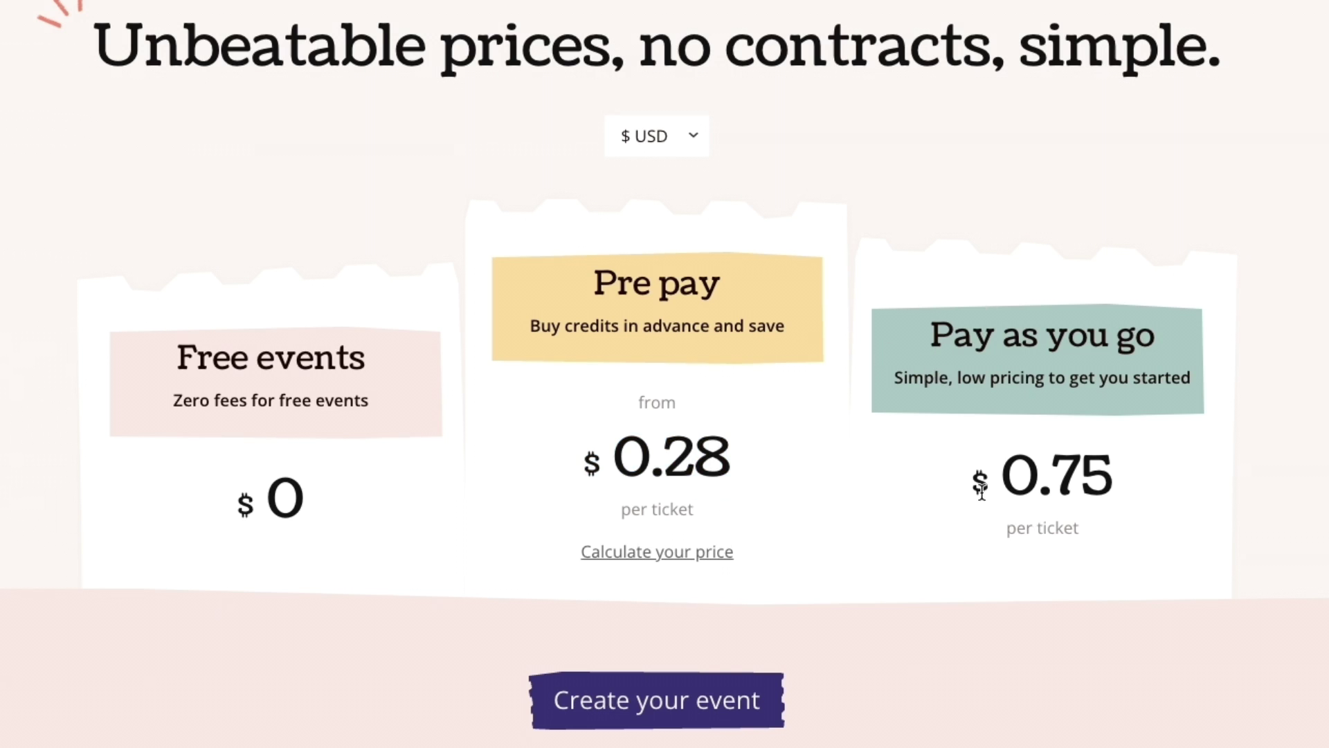
pyautogui.moveTo(973, 485); pyautogui.dragTo(1151, 492)
pyautogui.click(1152, 491)
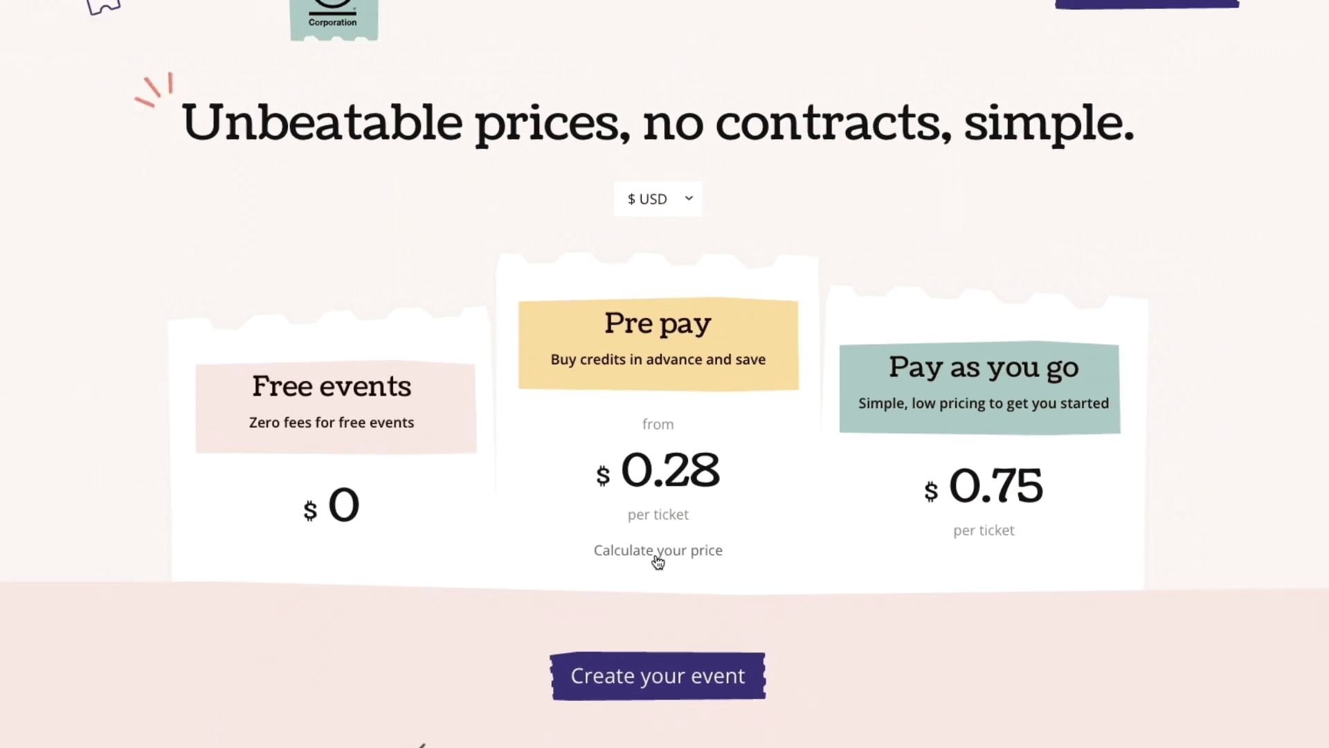
# Open the Pre pay calculator and set the amount of credits to 1,000
pyautogui.click(677, 555)
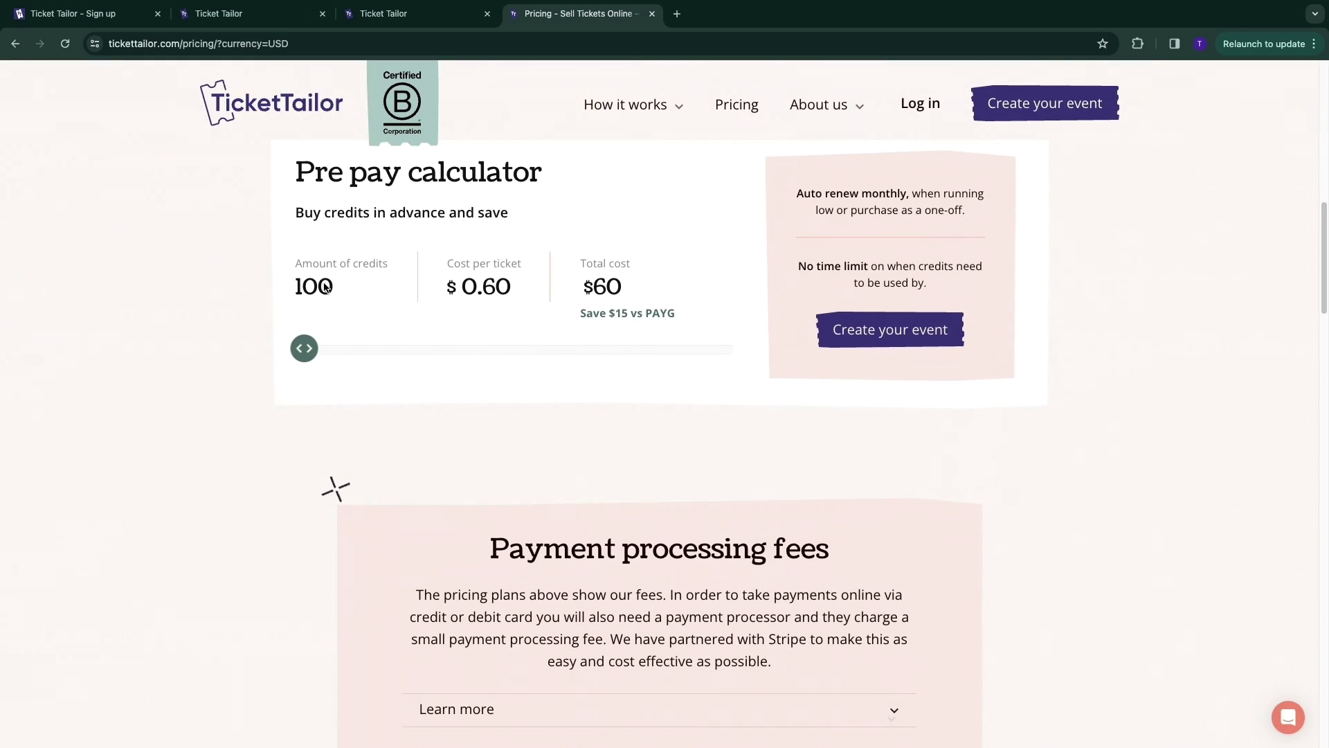
pyautogui.moveTo(291, 289); pyautogui.dragTo(339, 290)
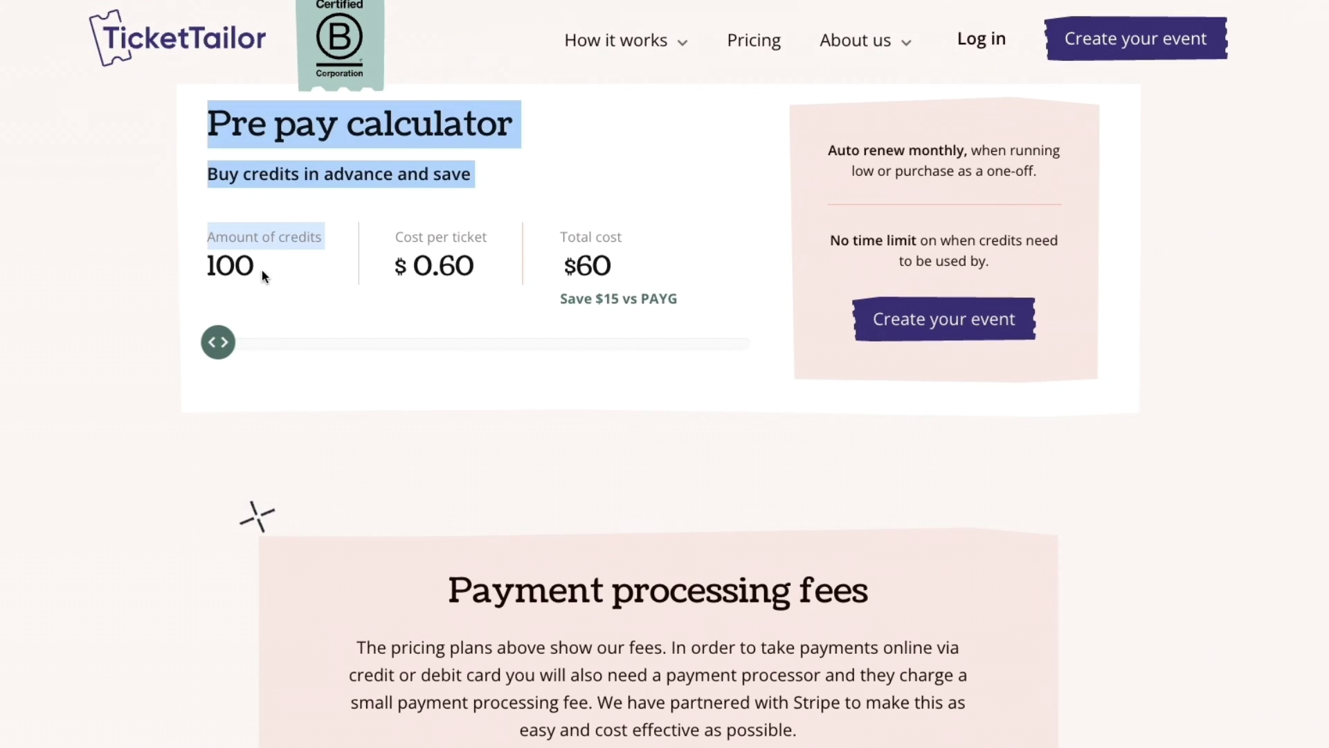
pyautogui.click(194, 346)
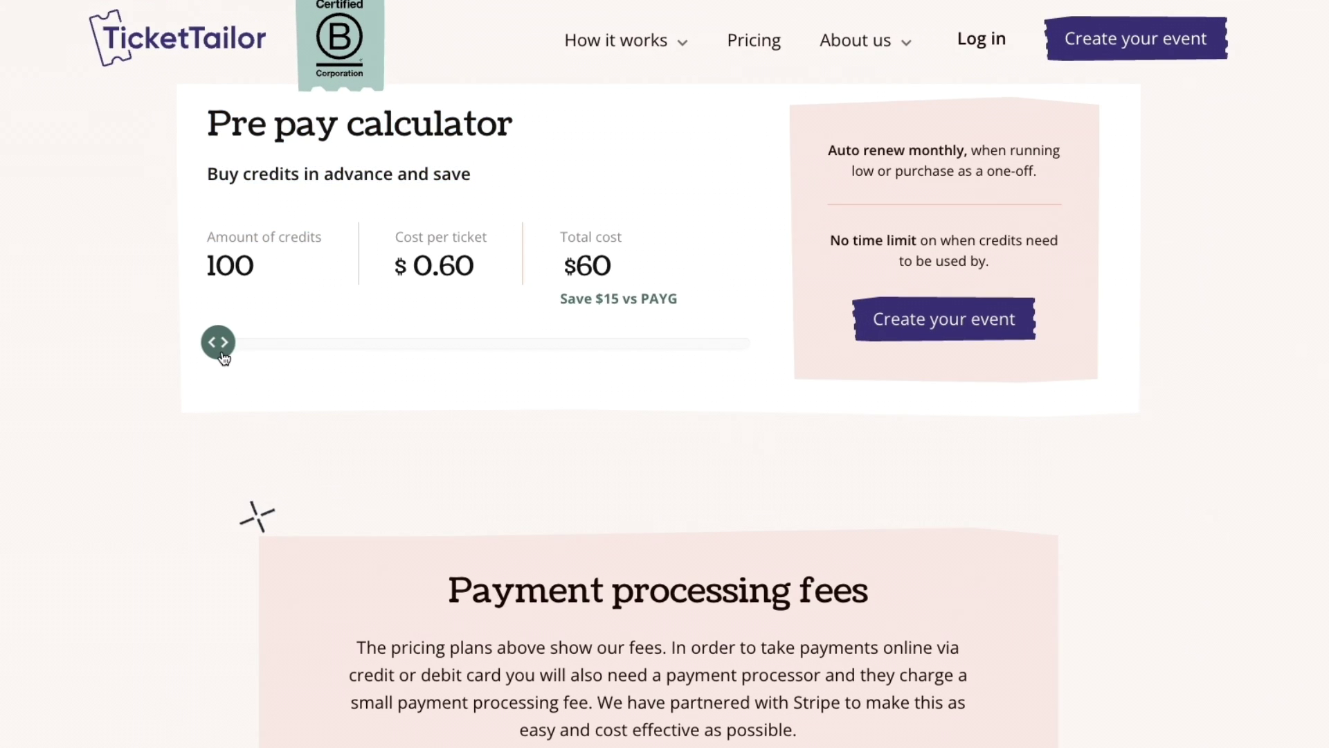
pyautogui.moveTo(220, 353); pyautogui.dragTo(349, 350)
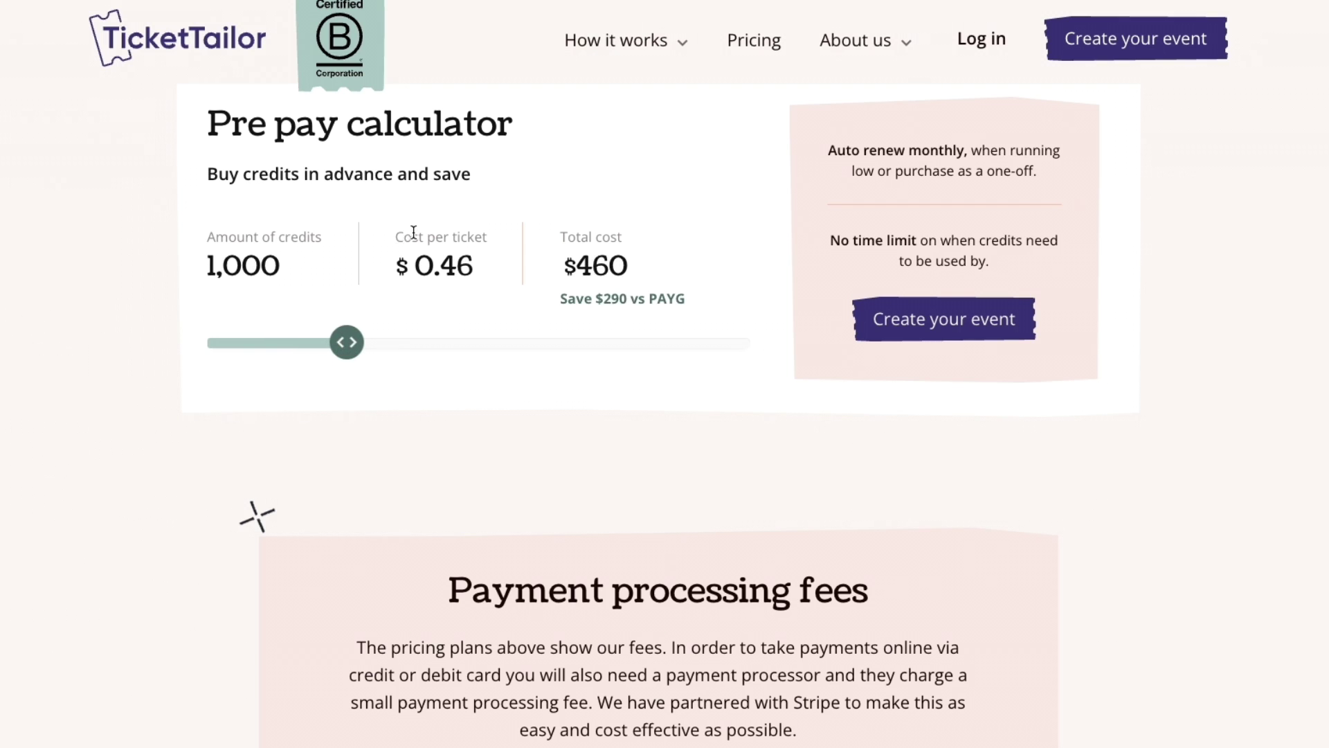
# Check the calculated cost per ticket and the savings compared with pay as you go
pyautogui.moveTo(396, 231); pyautogui.dragTo(481, 299)
pyautogui.click(485, 260)
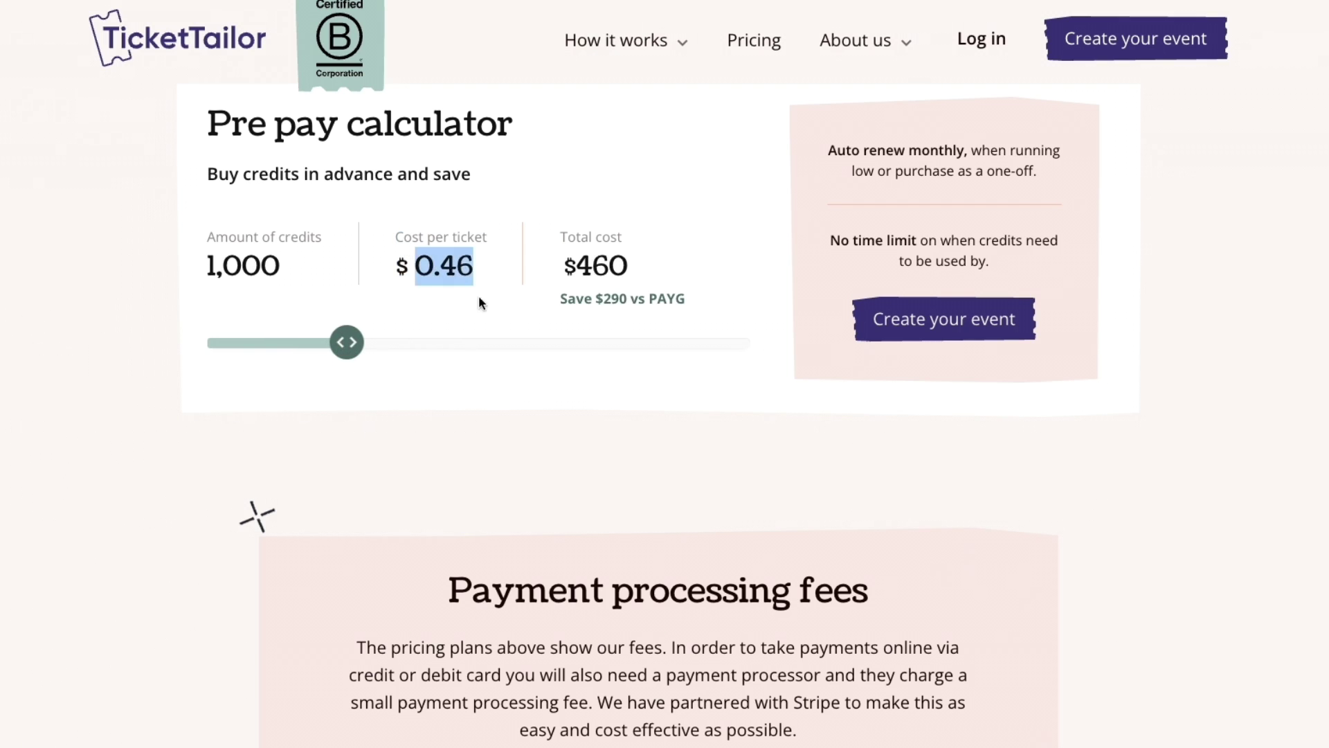
pyautogui.click(437, 263)
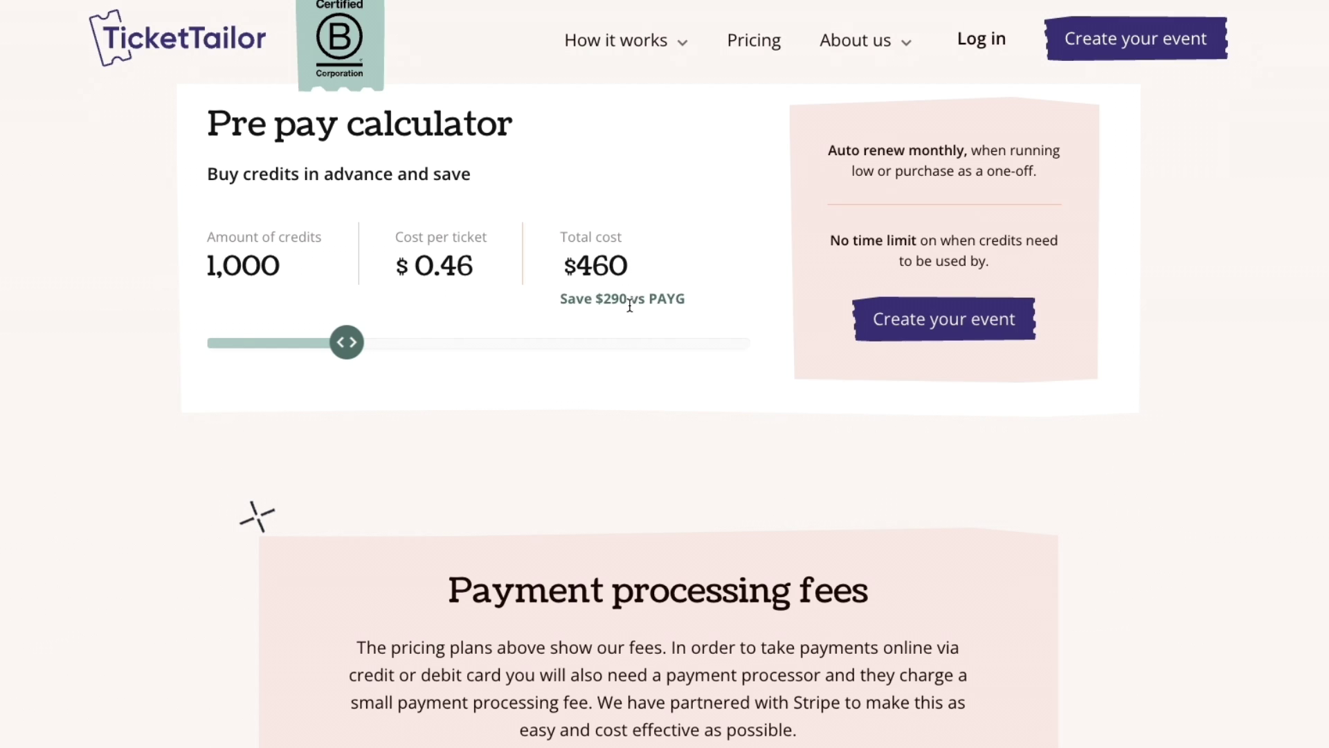
pyautogui.moveTo(595, 299); pyautogui.dragTo(620, 306)
# Look over the rest of the pricing page, including the payment processing fees, charity discounts and free ticket offer
pyautogui.scroll(-2, 426, 386)
pyautogui.scroll(1, 735, 465)
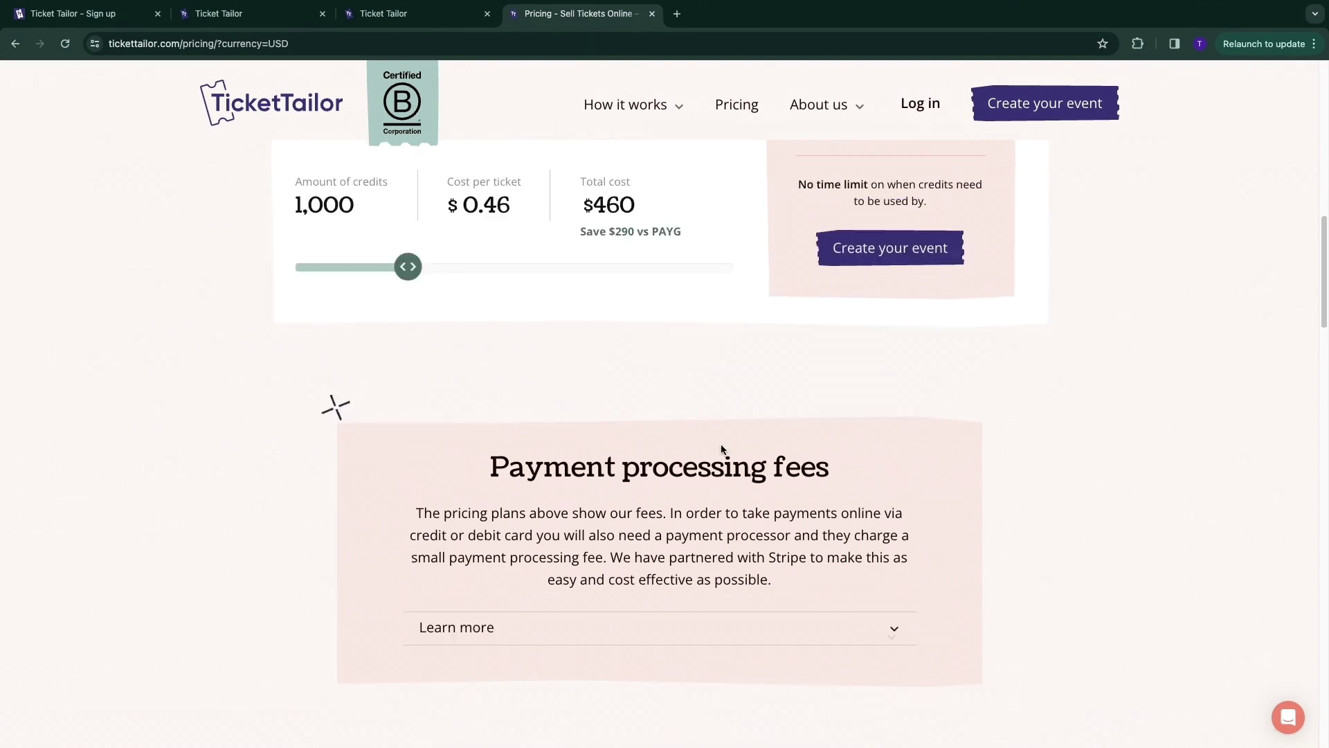
pyautogui.scroll(3, 722, 450)
pyautogui.scroll(-4, 609, 452)
pyautogui.scroll(4, 623, 263)
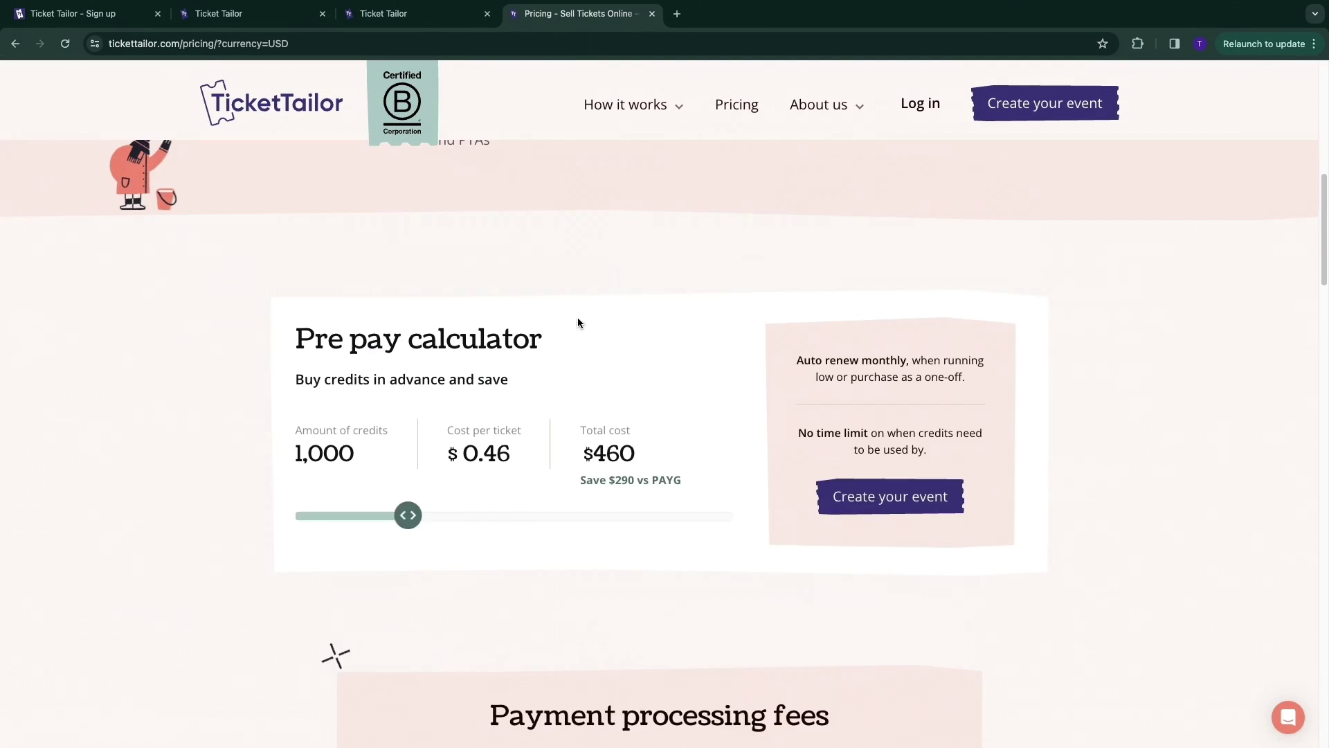
pyautogui.scroll(1, 495, 317)
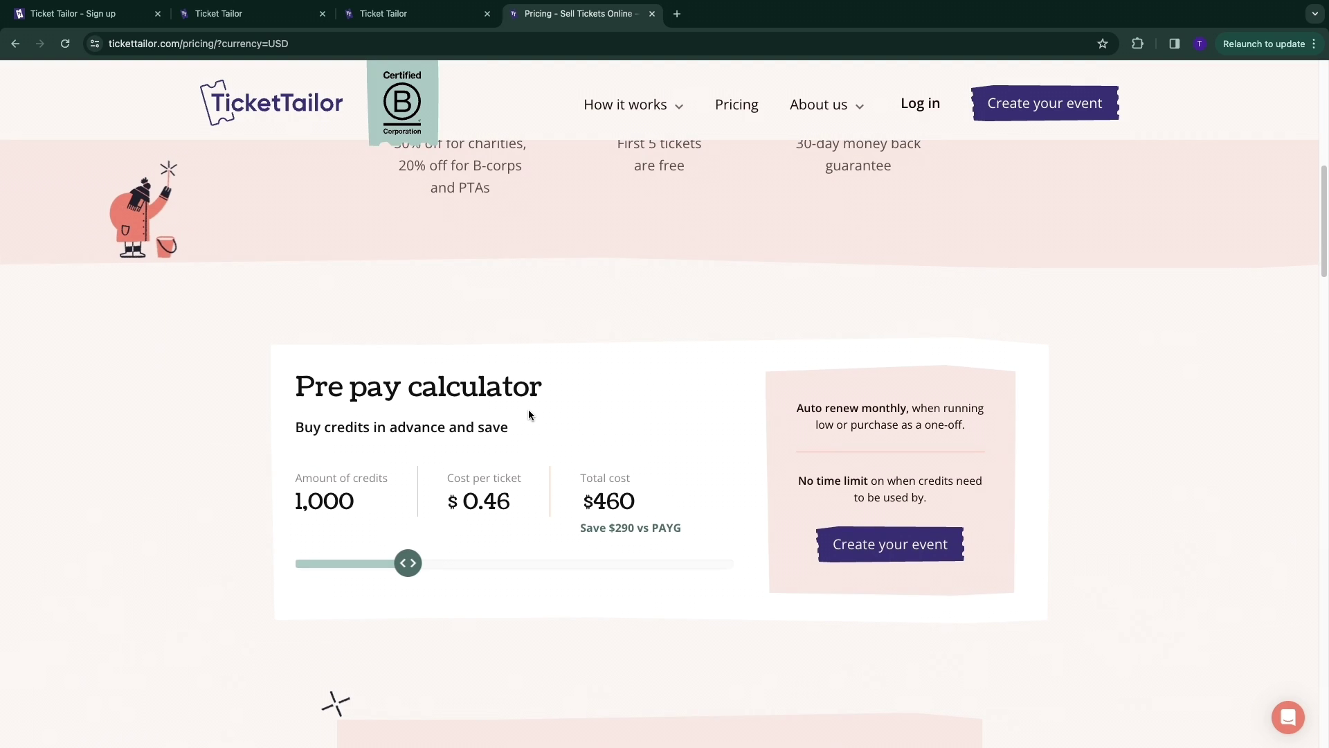
pyautogui.scroll(8, 394, 429)
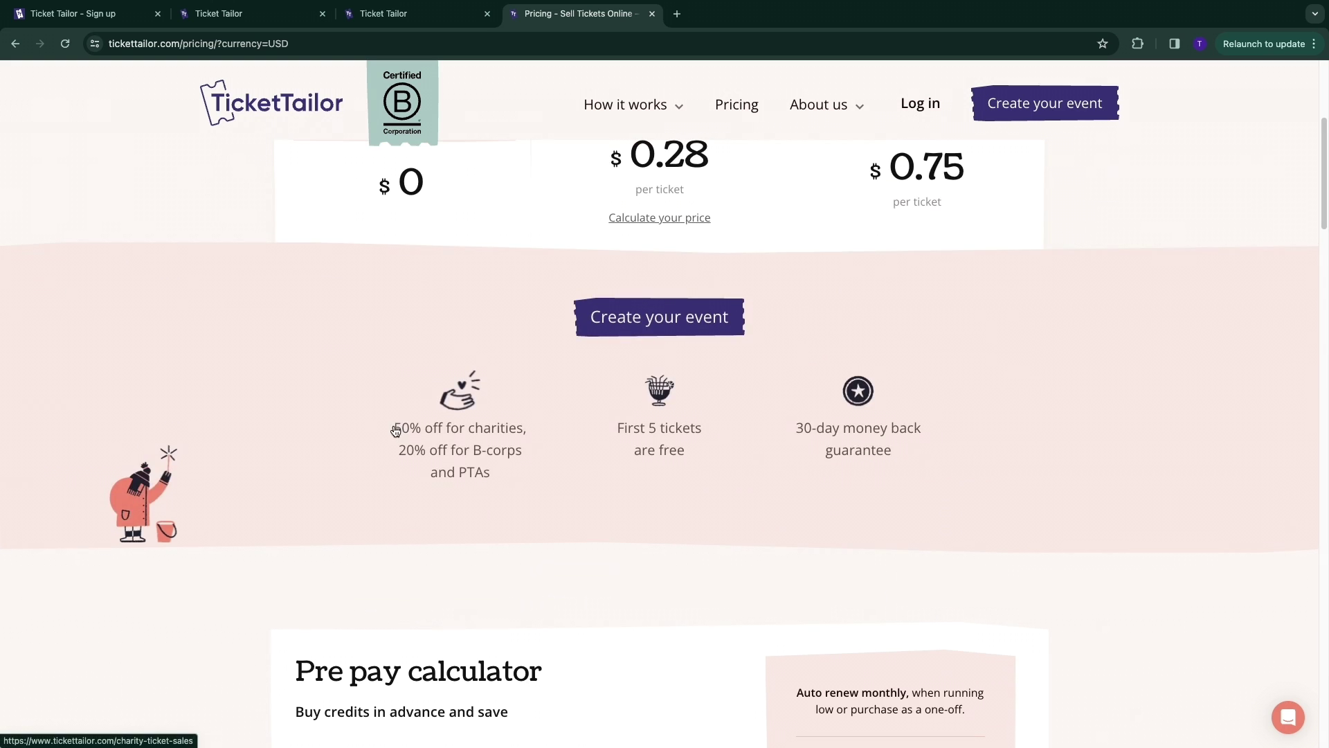
pyautogui.scroll(1, 272, 396)
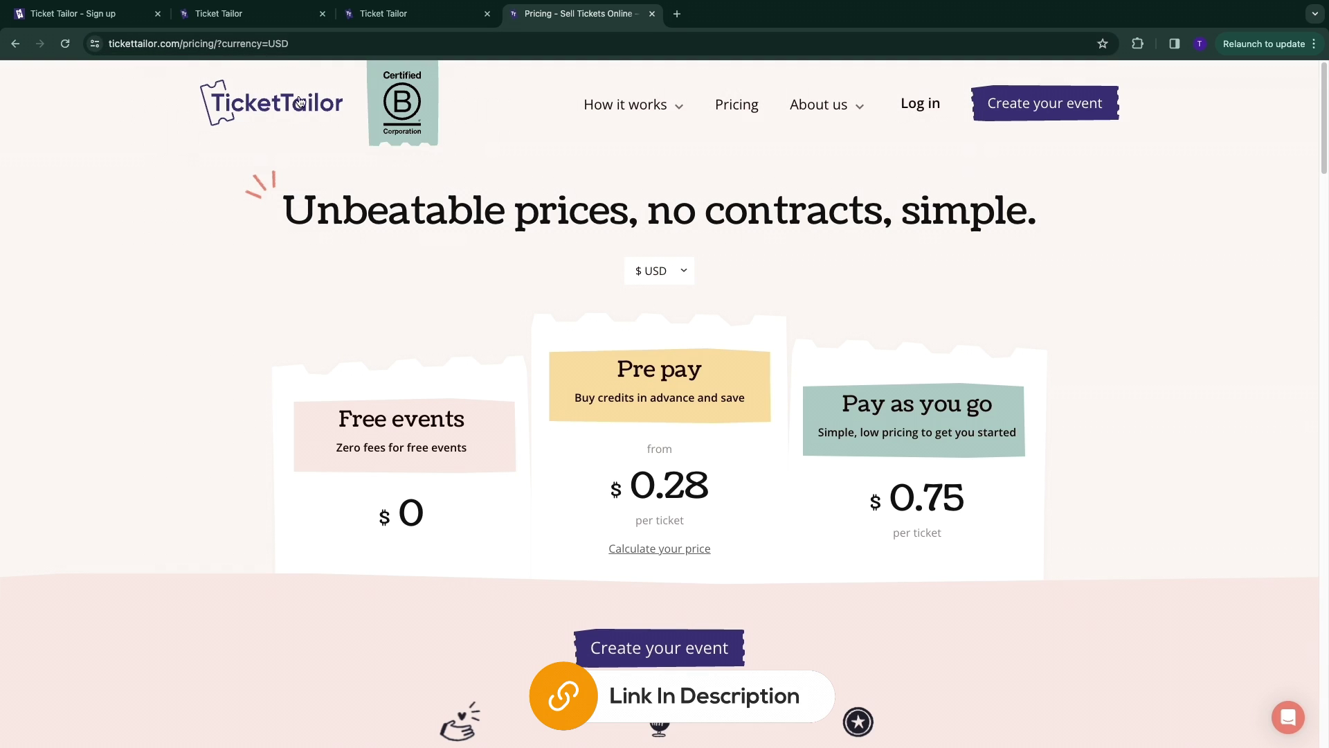
# Return to the Dani's Events box office and open the event summary of Dani's Music
pyautogui.click(390, 16)
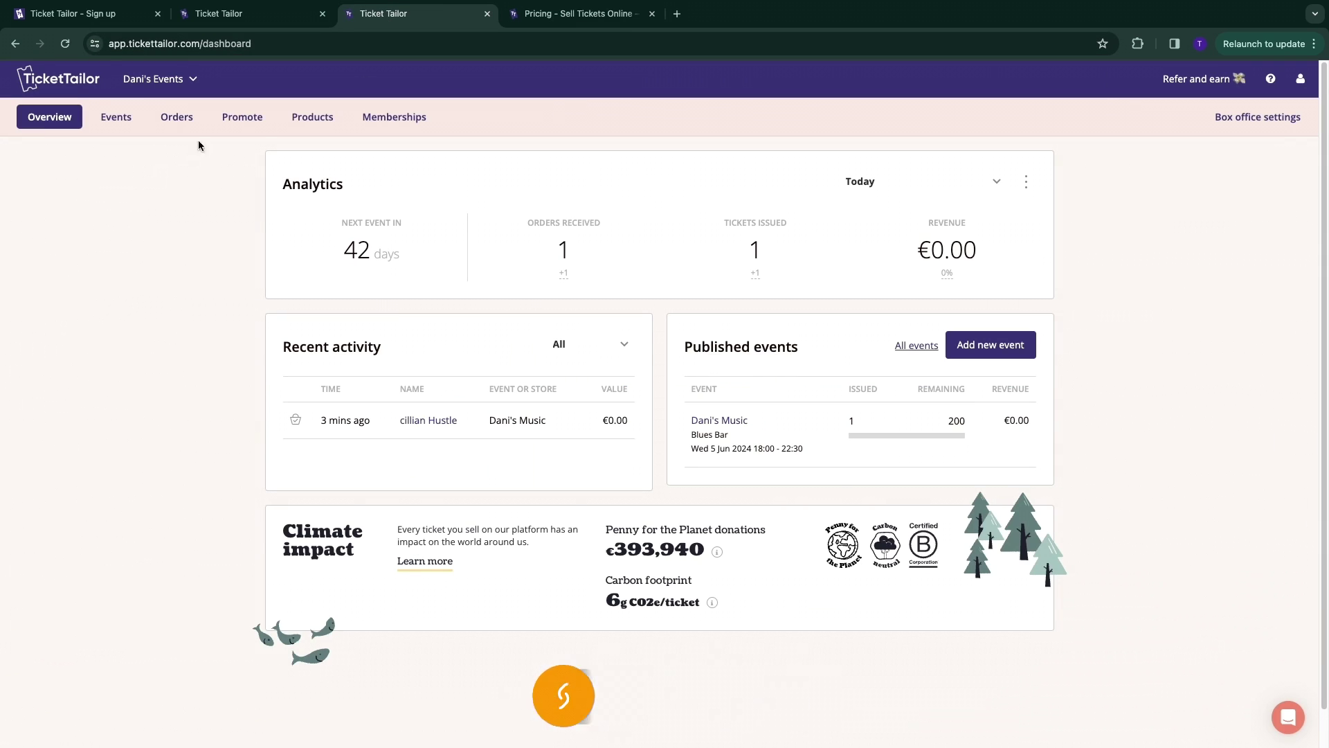
pyautogui.click(116, 116)
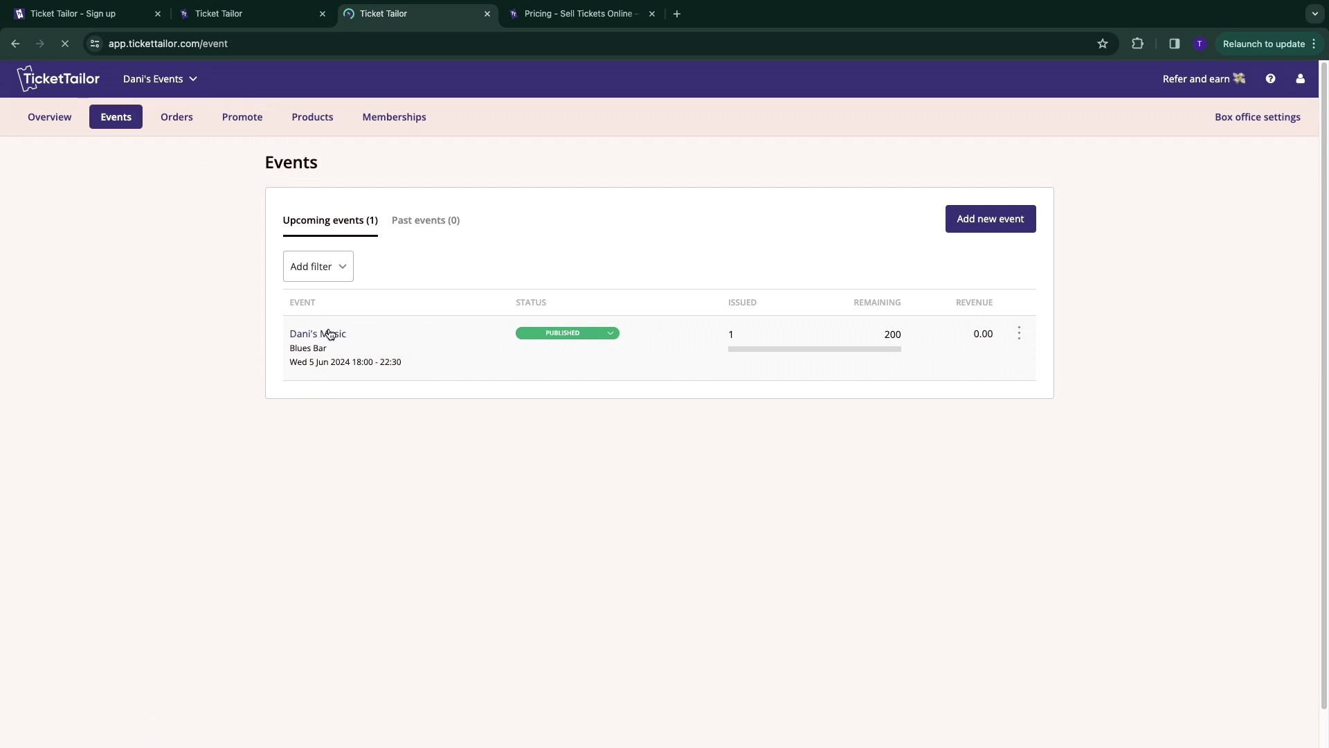
pyautogui.click(330, 334)
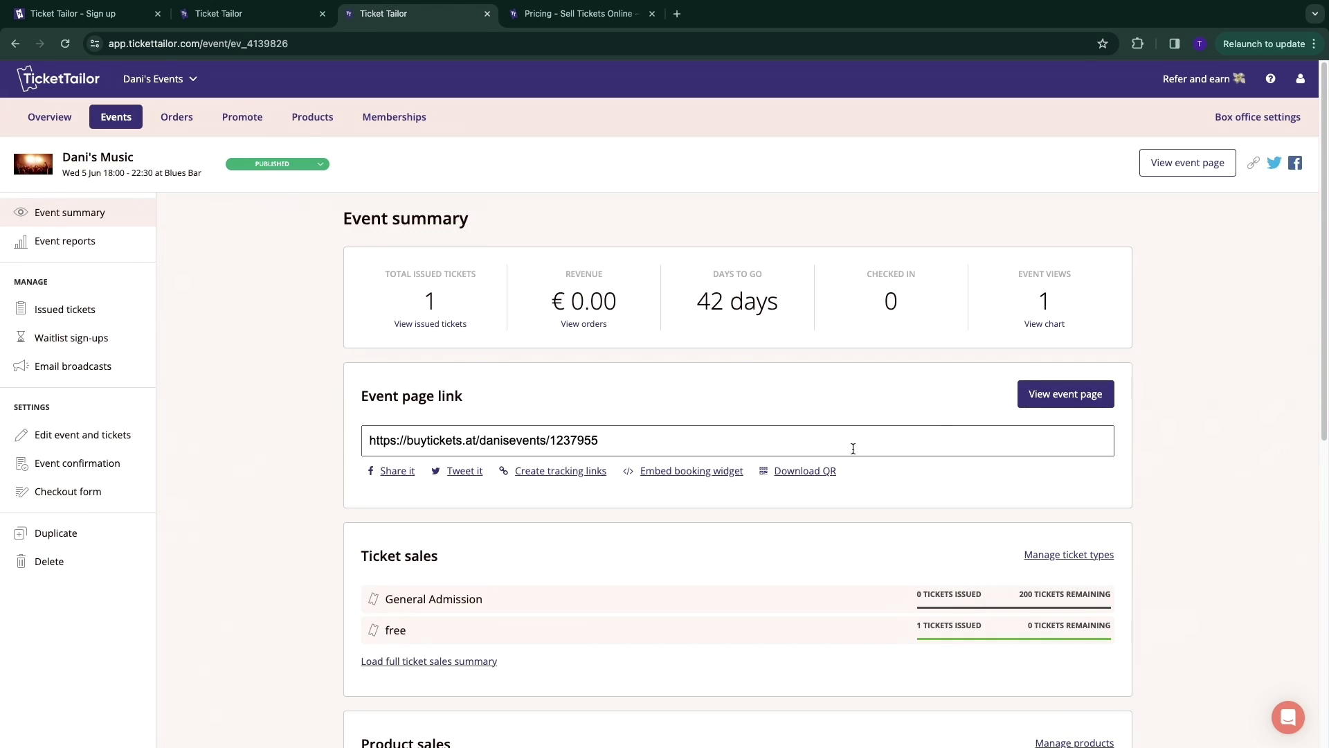
# View the public event page of Dani's Music down to its location map, and return to the box office overview
pyautogui.click(1059, 394)
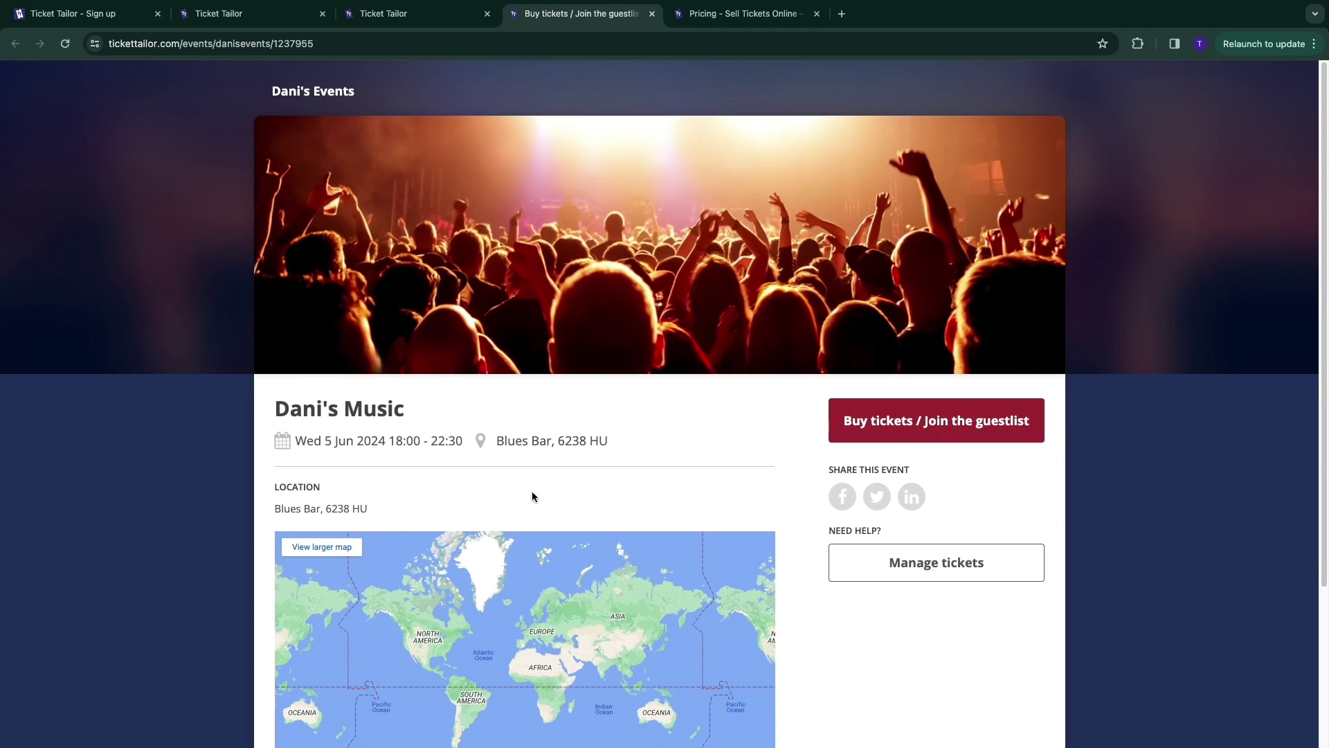
pyautogui.scroll(-3, 533, 495)
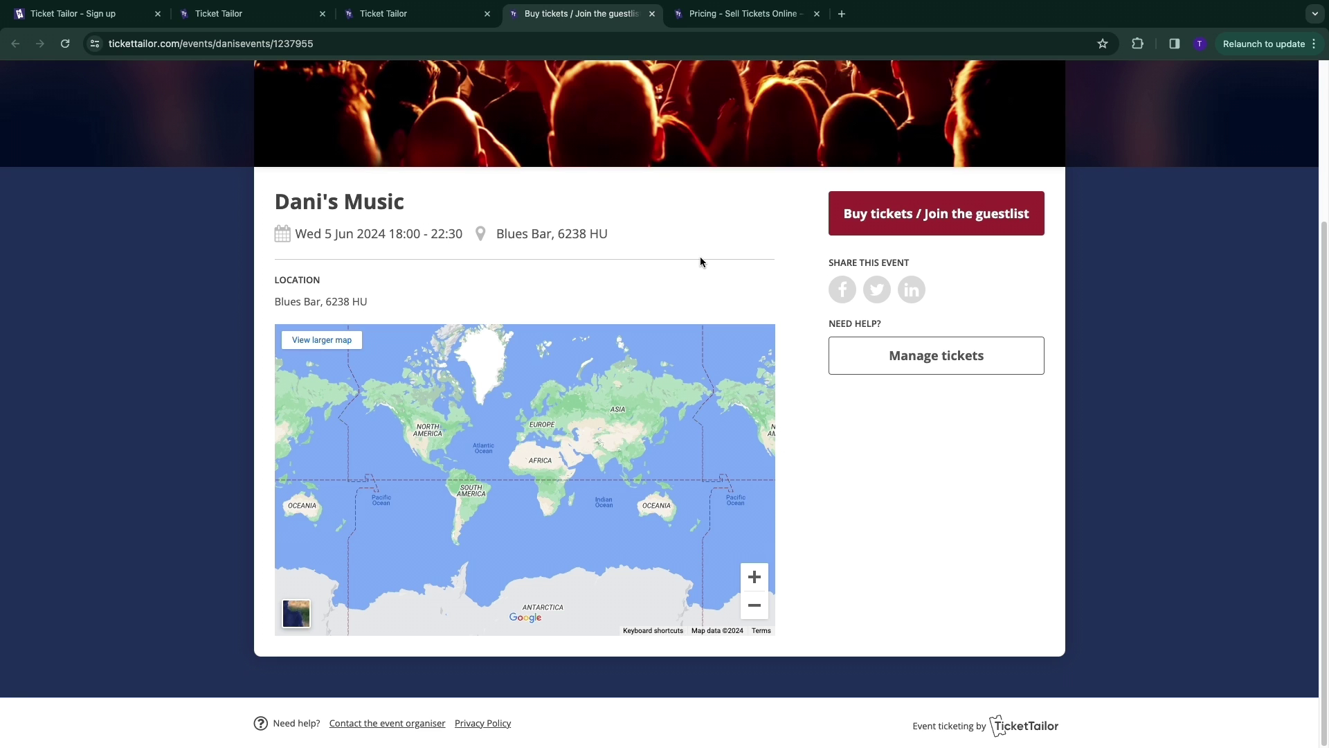
pyautogui.hotkey('ctrl', 'shift', 'Tab')
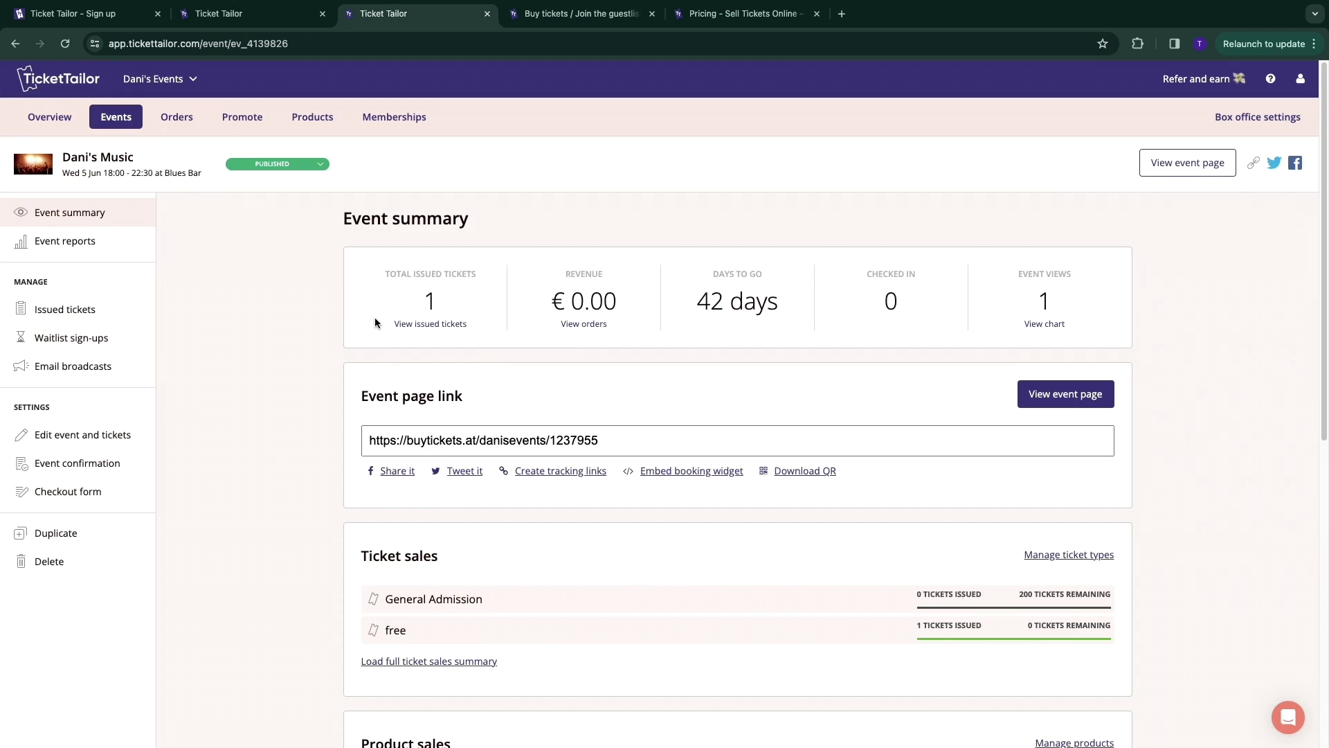
pyautogui.click(50, 117)
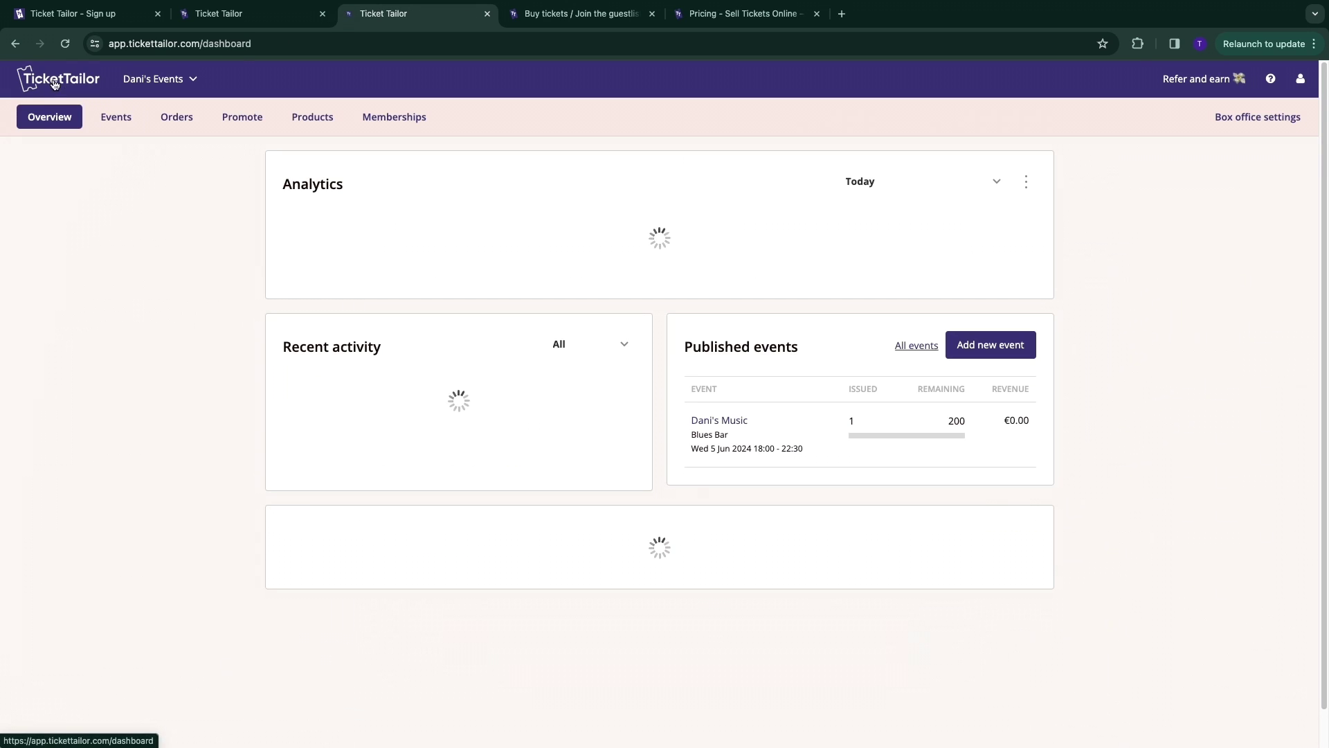